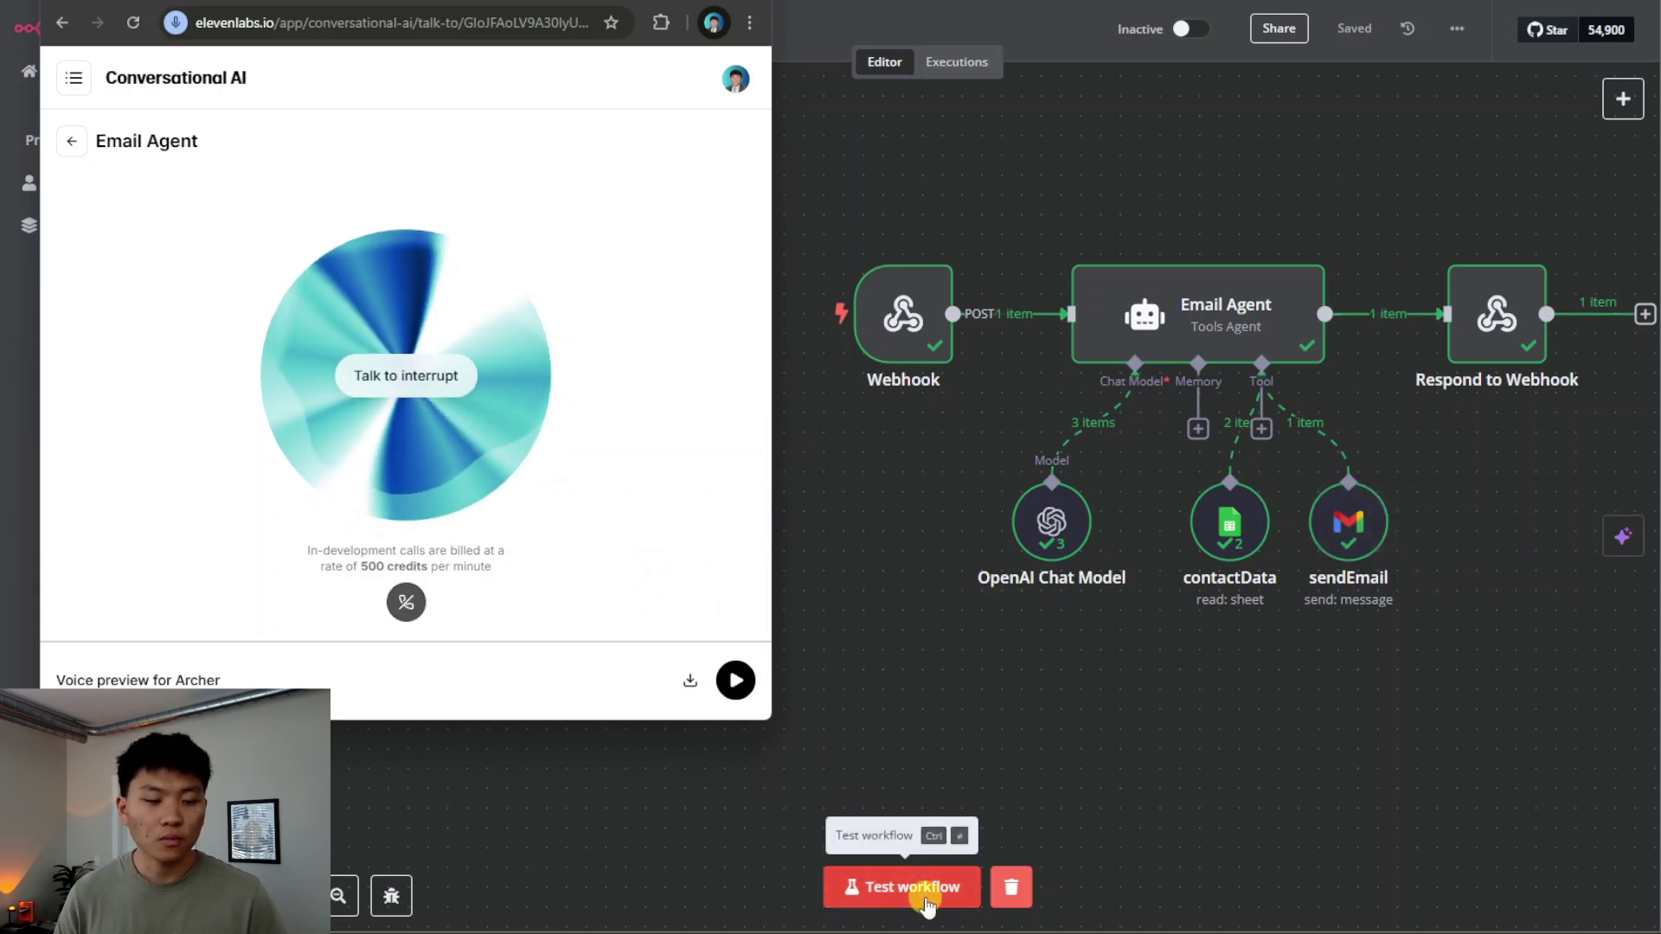
Put the n8n workflow into test mode to wait for the Email Agent's webhook call
{"action": "left_click", "coordinate": [925, 900]}
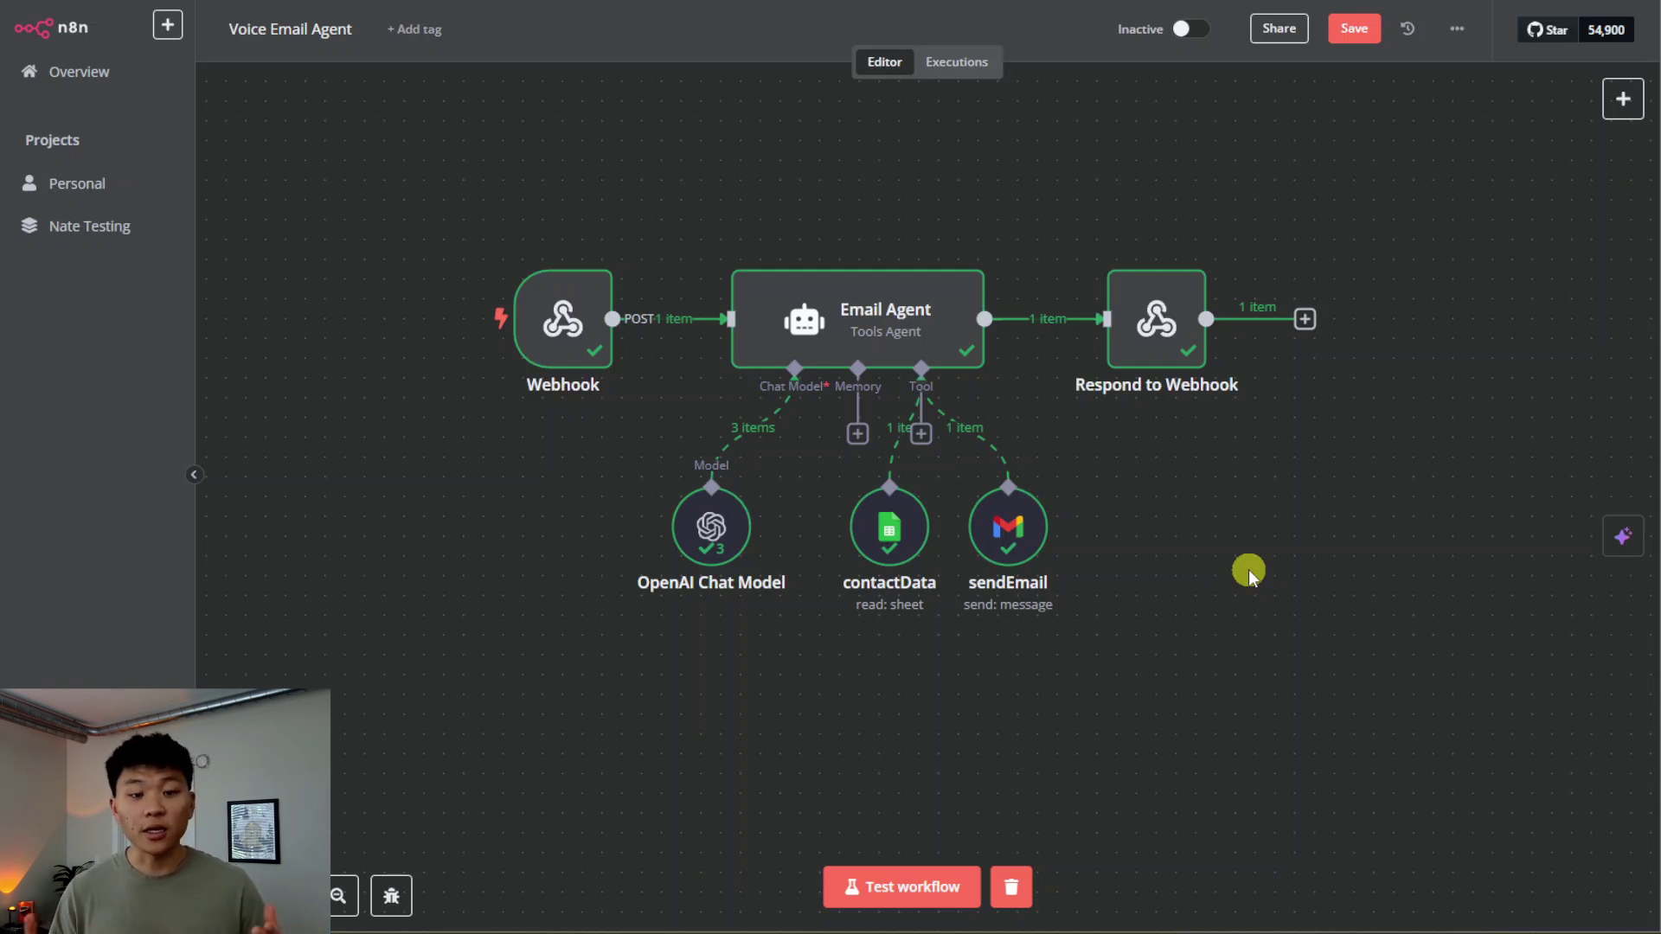
{"action": "left_click_drag", "start_coordinate": [458, 227], "coordinate": [668, 414]}
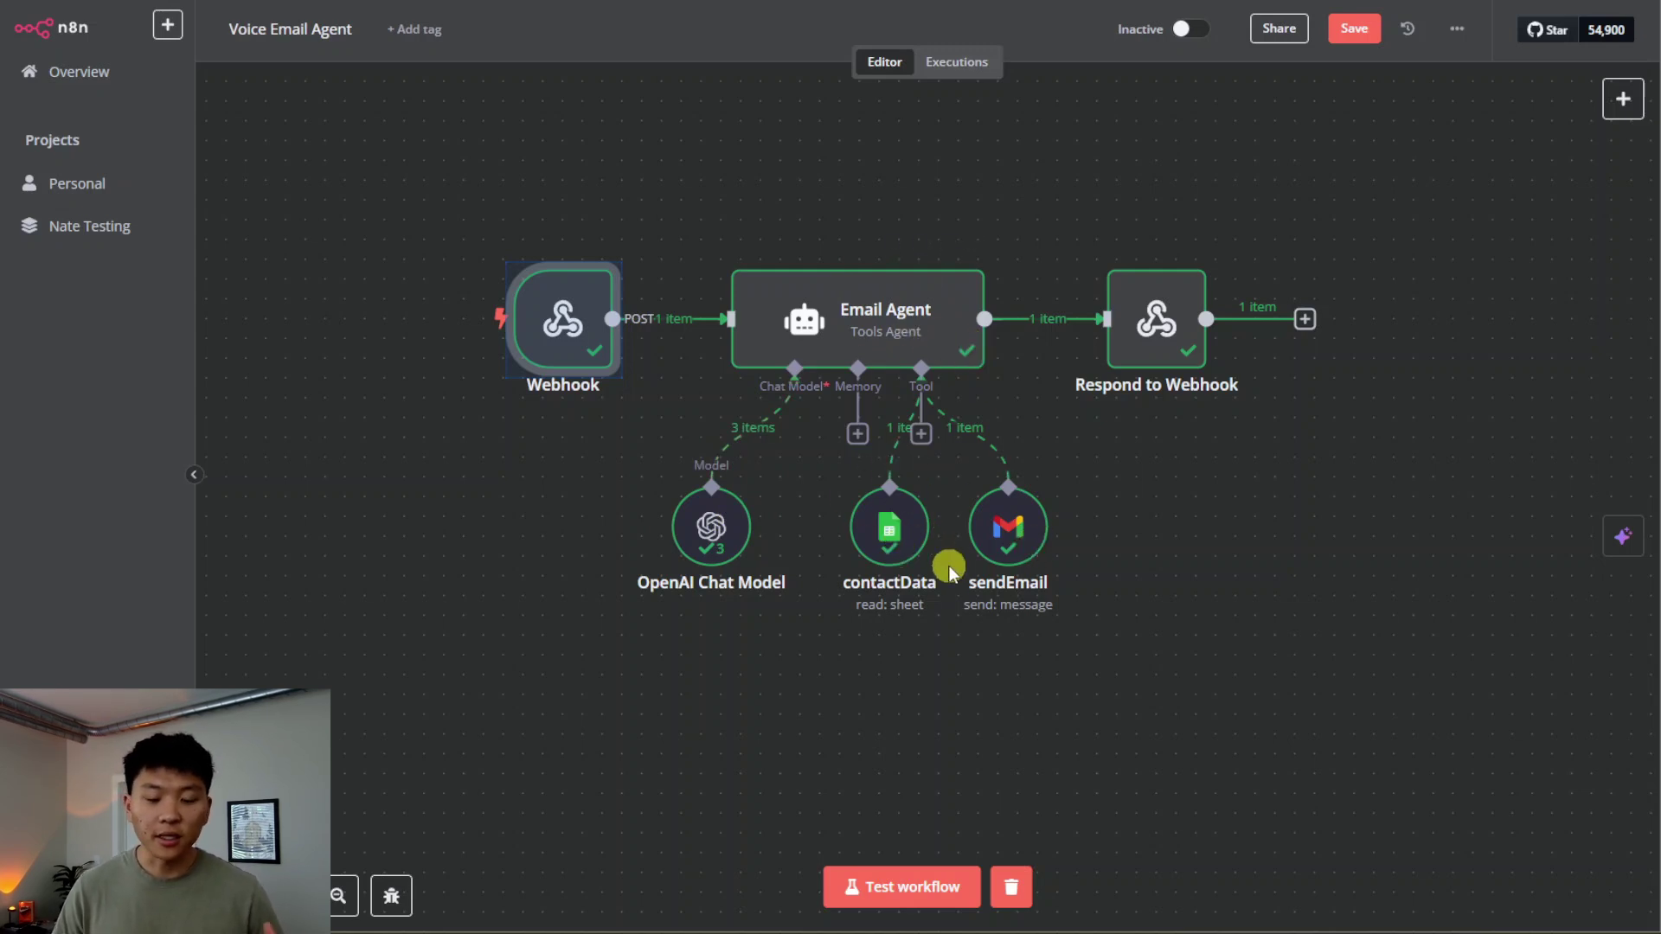
{"action": "left_click", "coordinate": [1062, 228]}
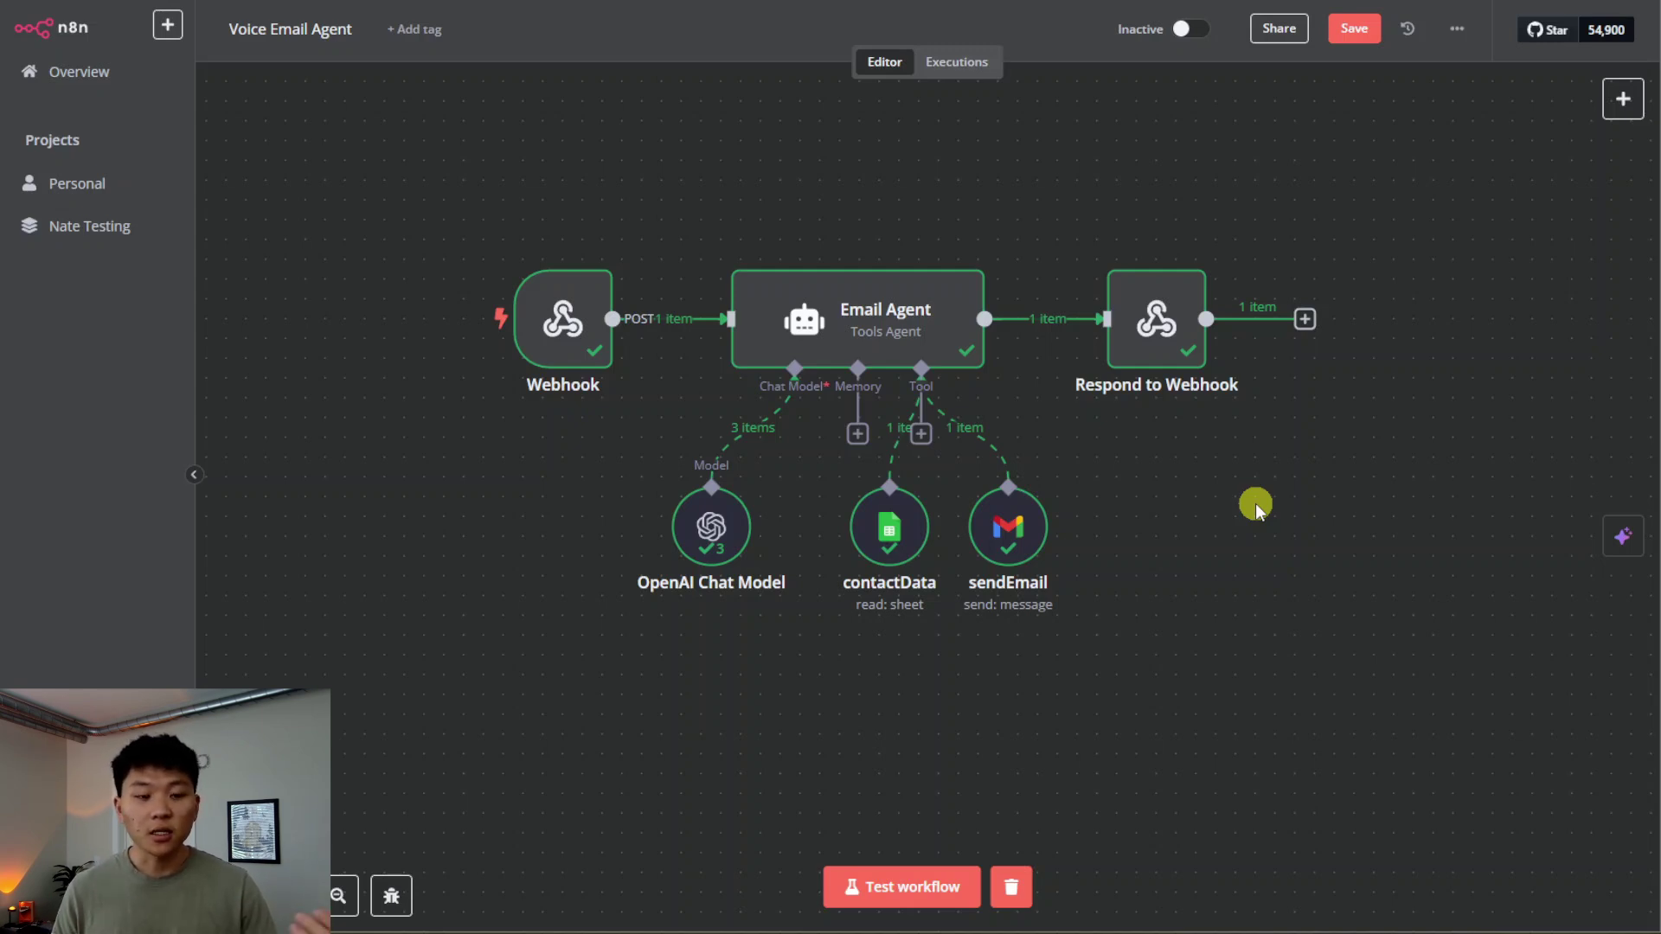
{"action": "mouse_move", "coordinate": [572, 397]}
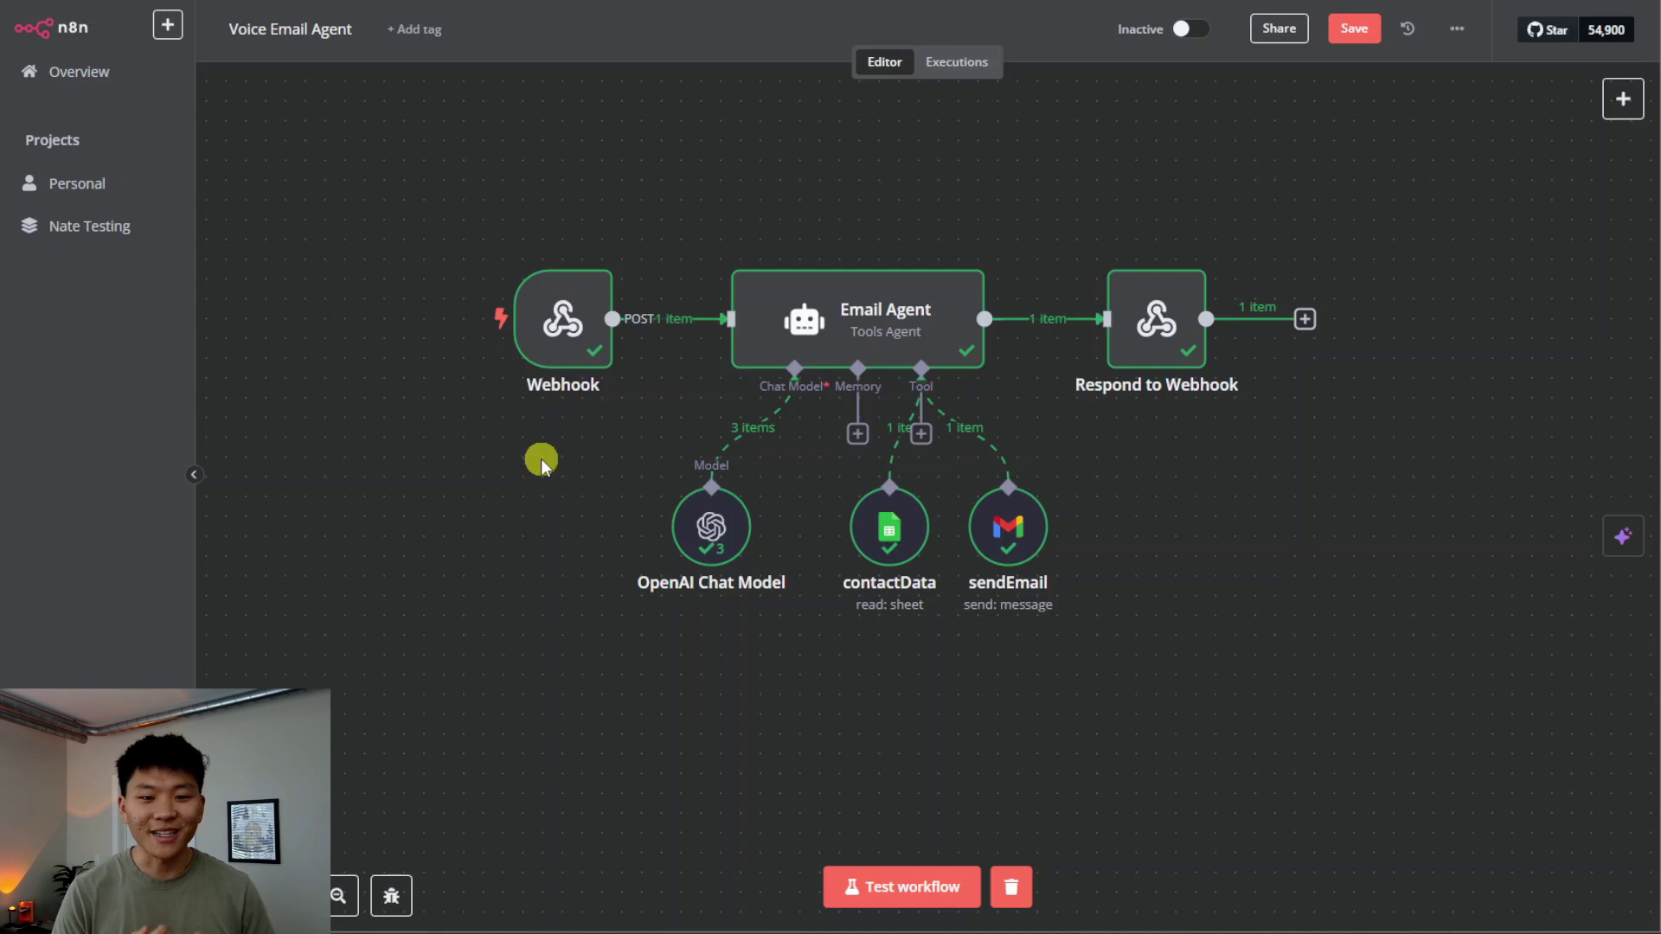
{"action": "mouse_move", "coordinate": [955, 325]}
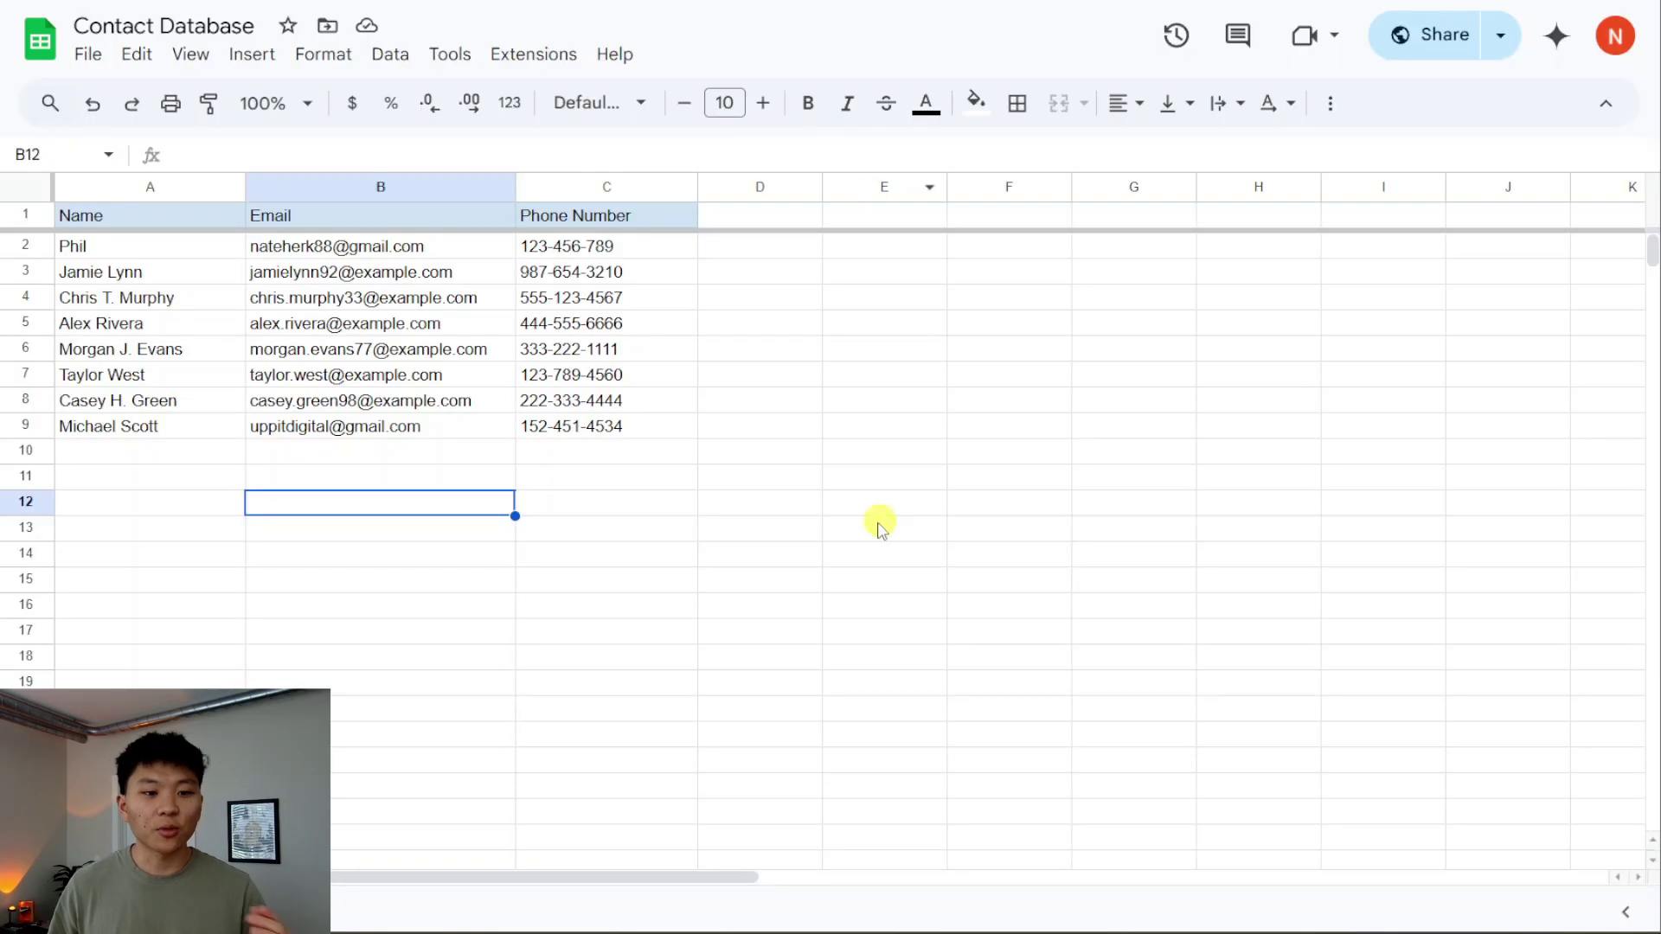
{"action": "left_click", "coordinate": [173, 253]}
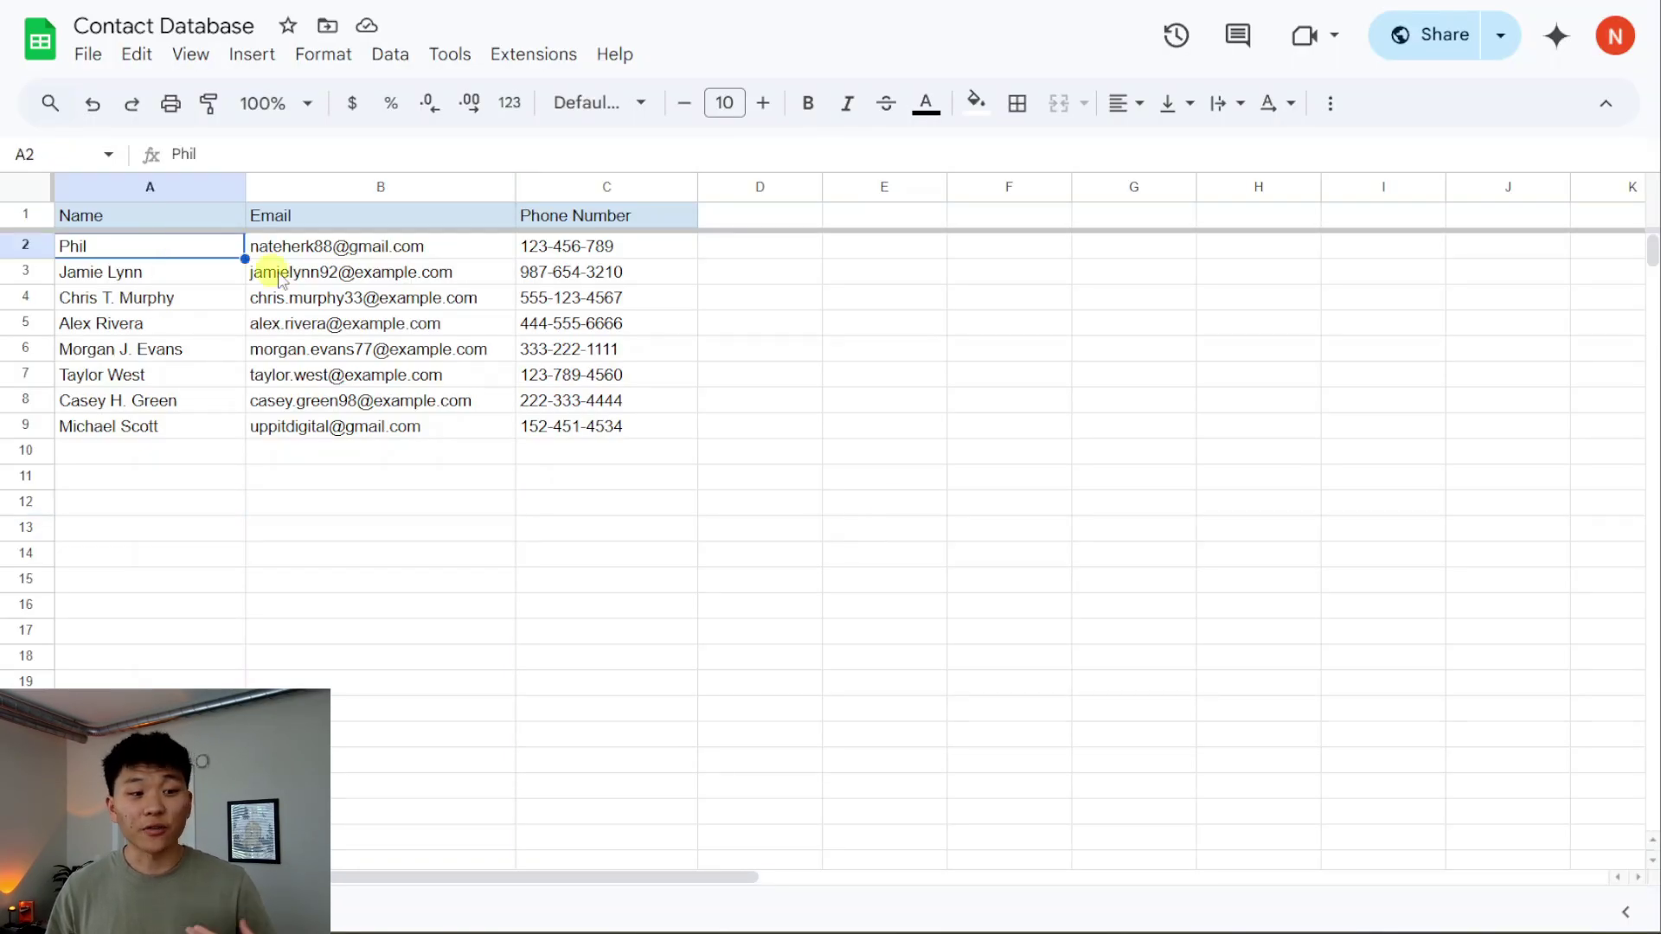
{"action": "left_click", "coordinate": [460, 252]}
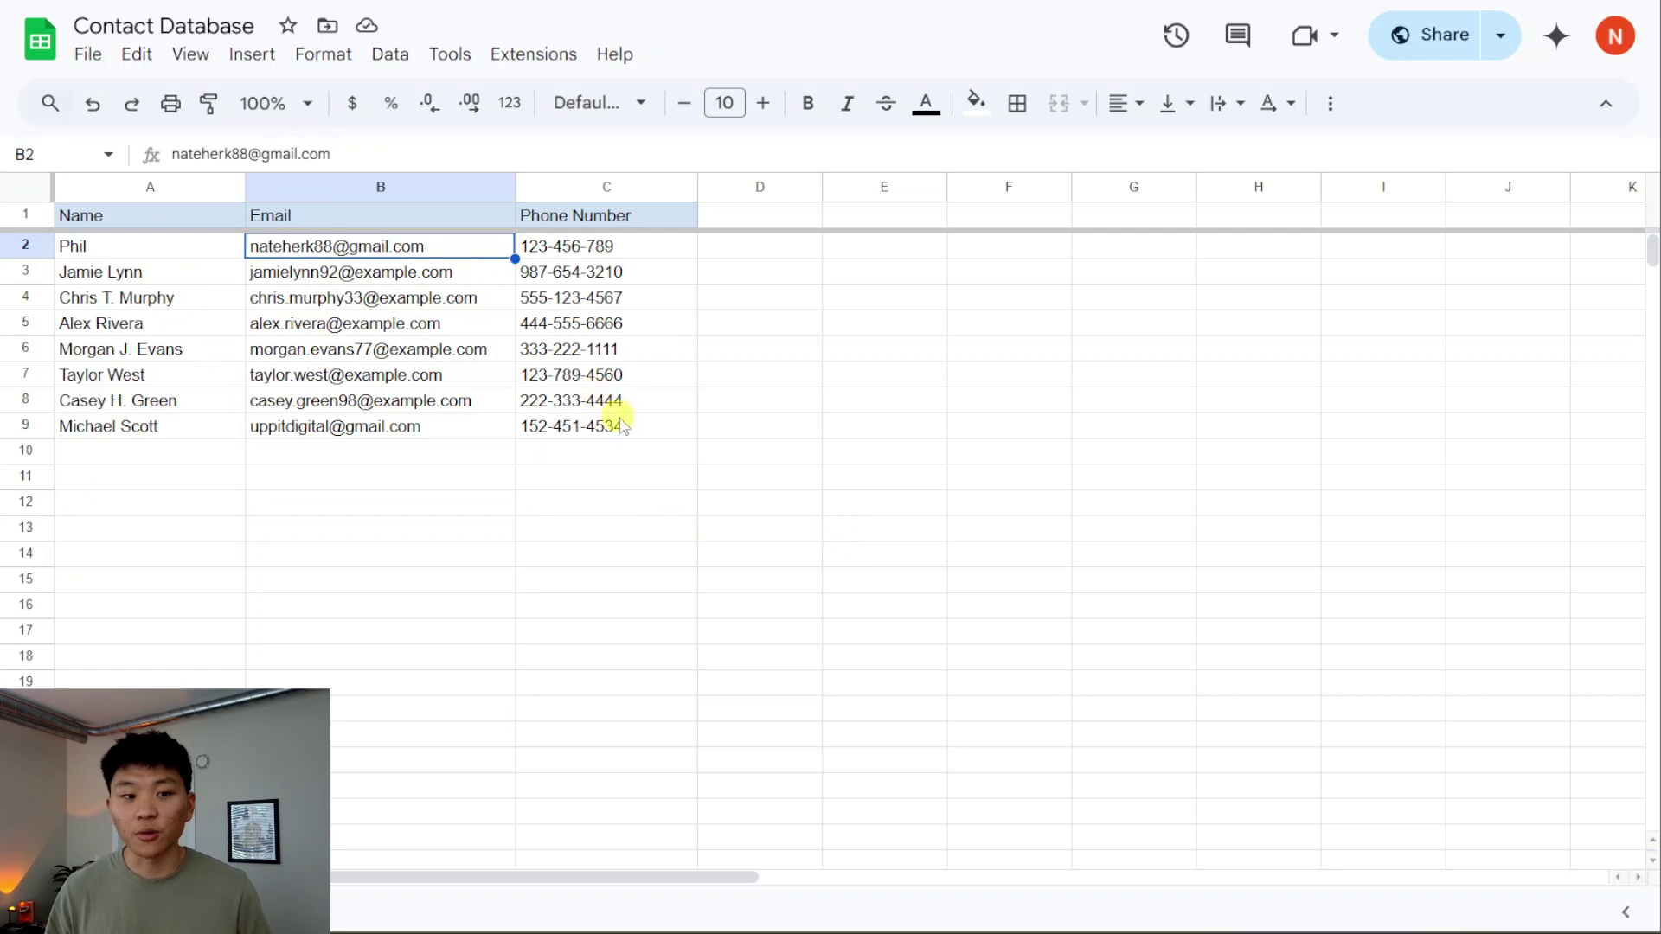
{"action": "left_click", "coordinate": [187, 275]}
{"action": "left_click", "coordinate": [627, 460], "text": "shift"}
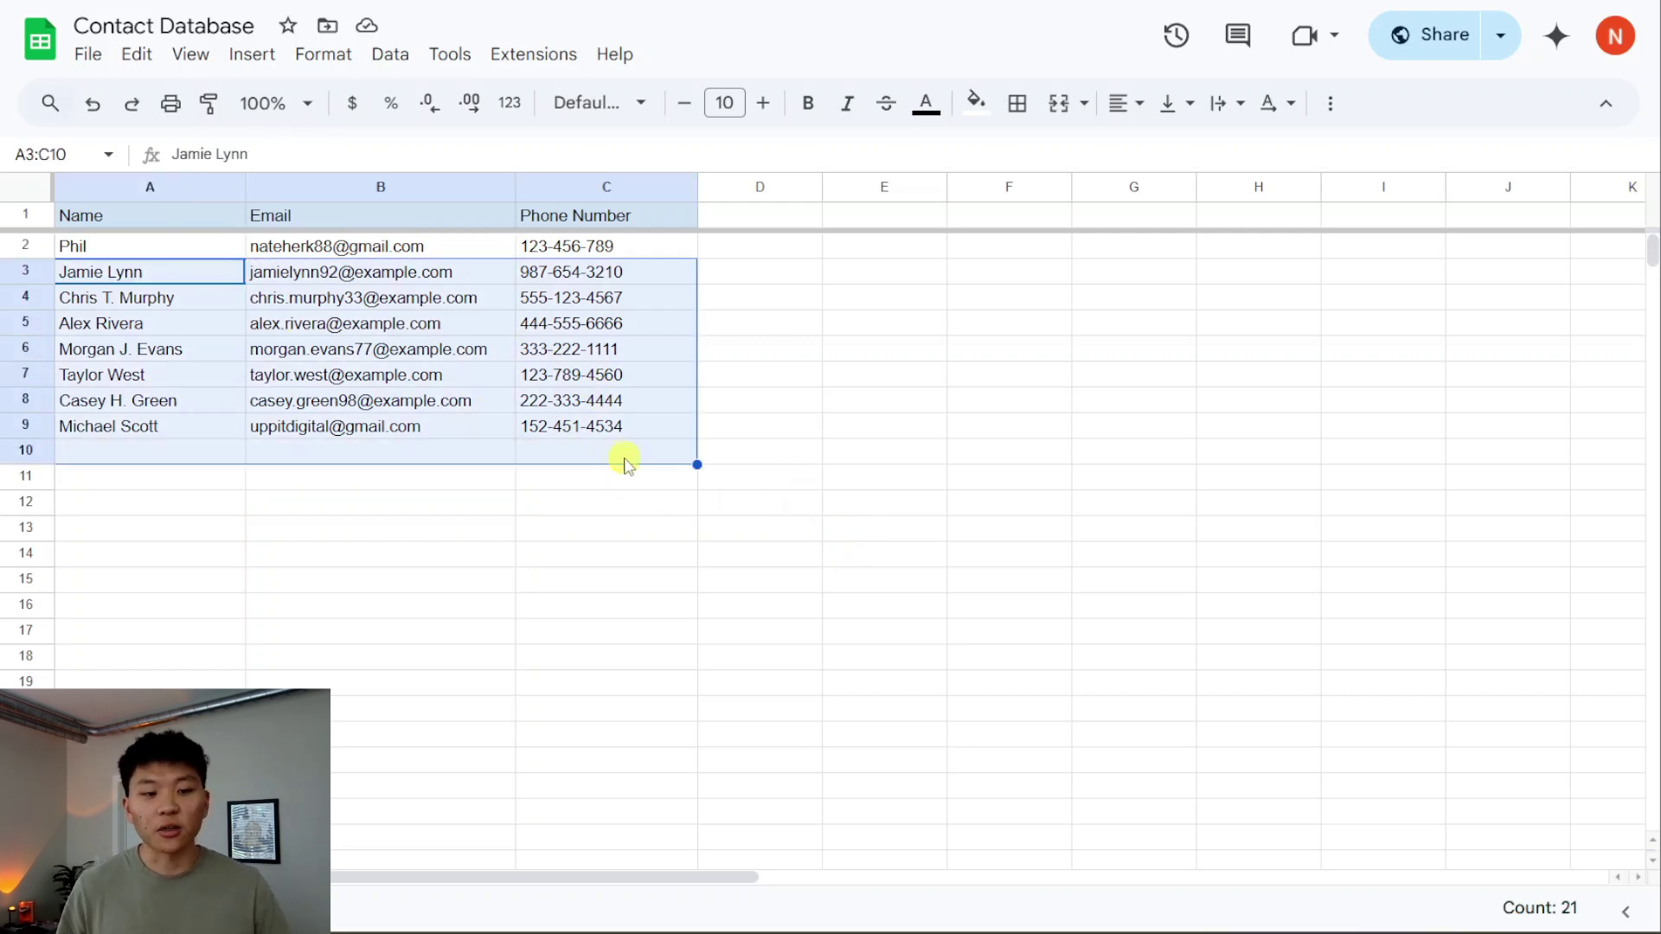
{"action": "left_click", "coordinate": [591, 581]}
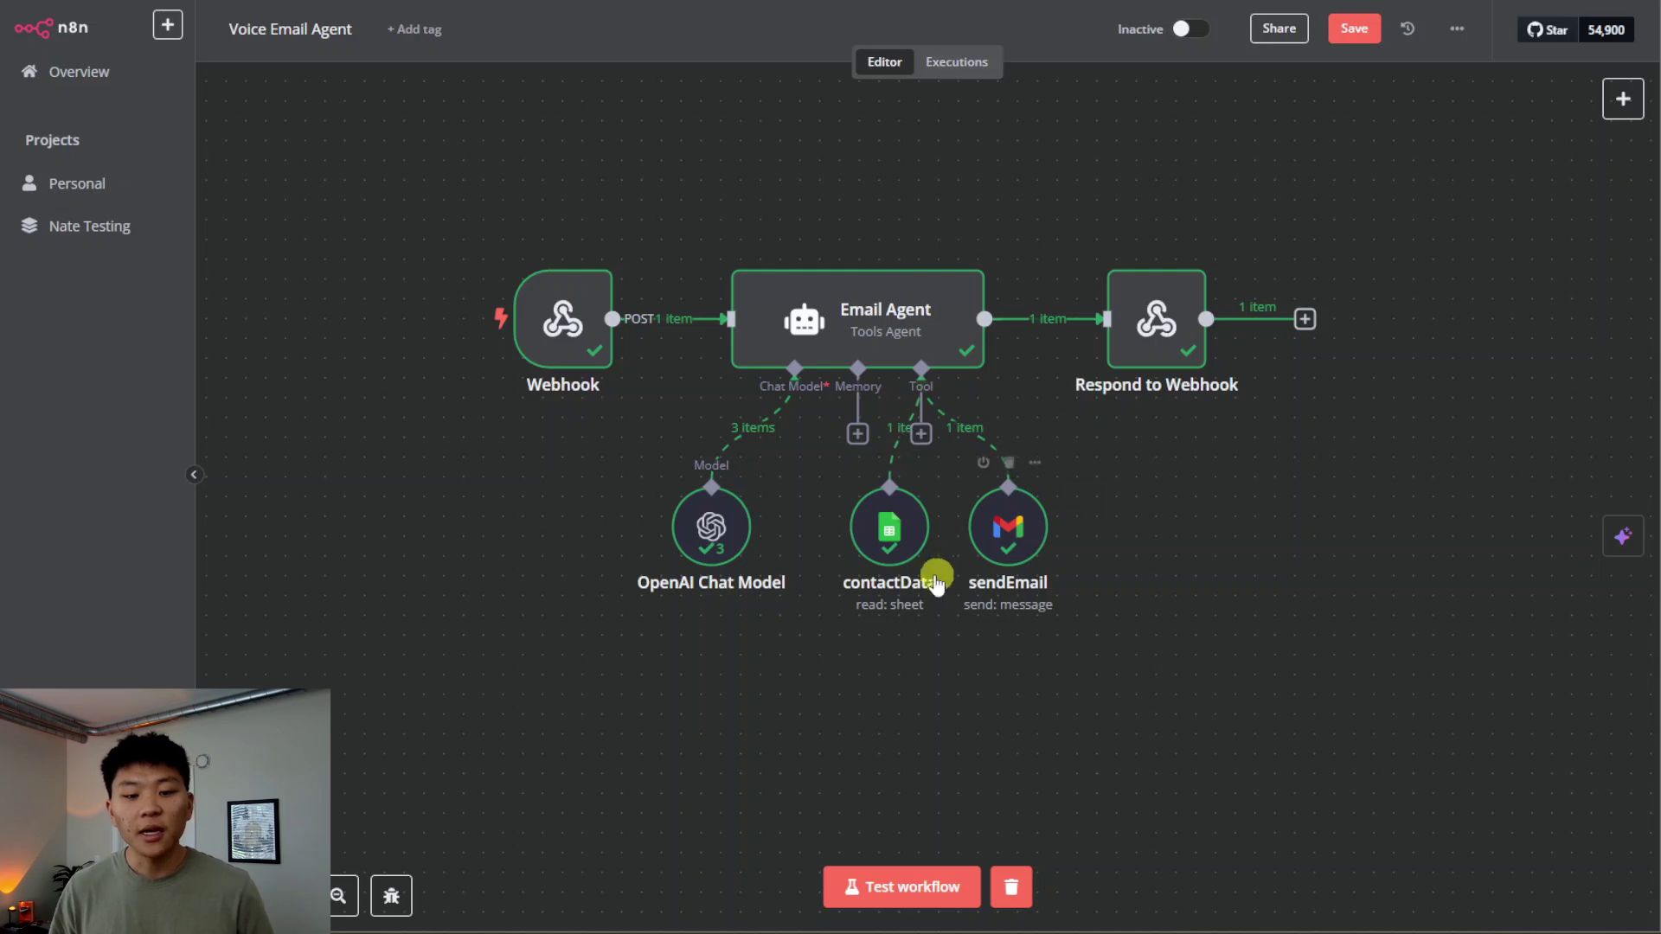
{"action": "double_click", "coordinate": [895, 529]}
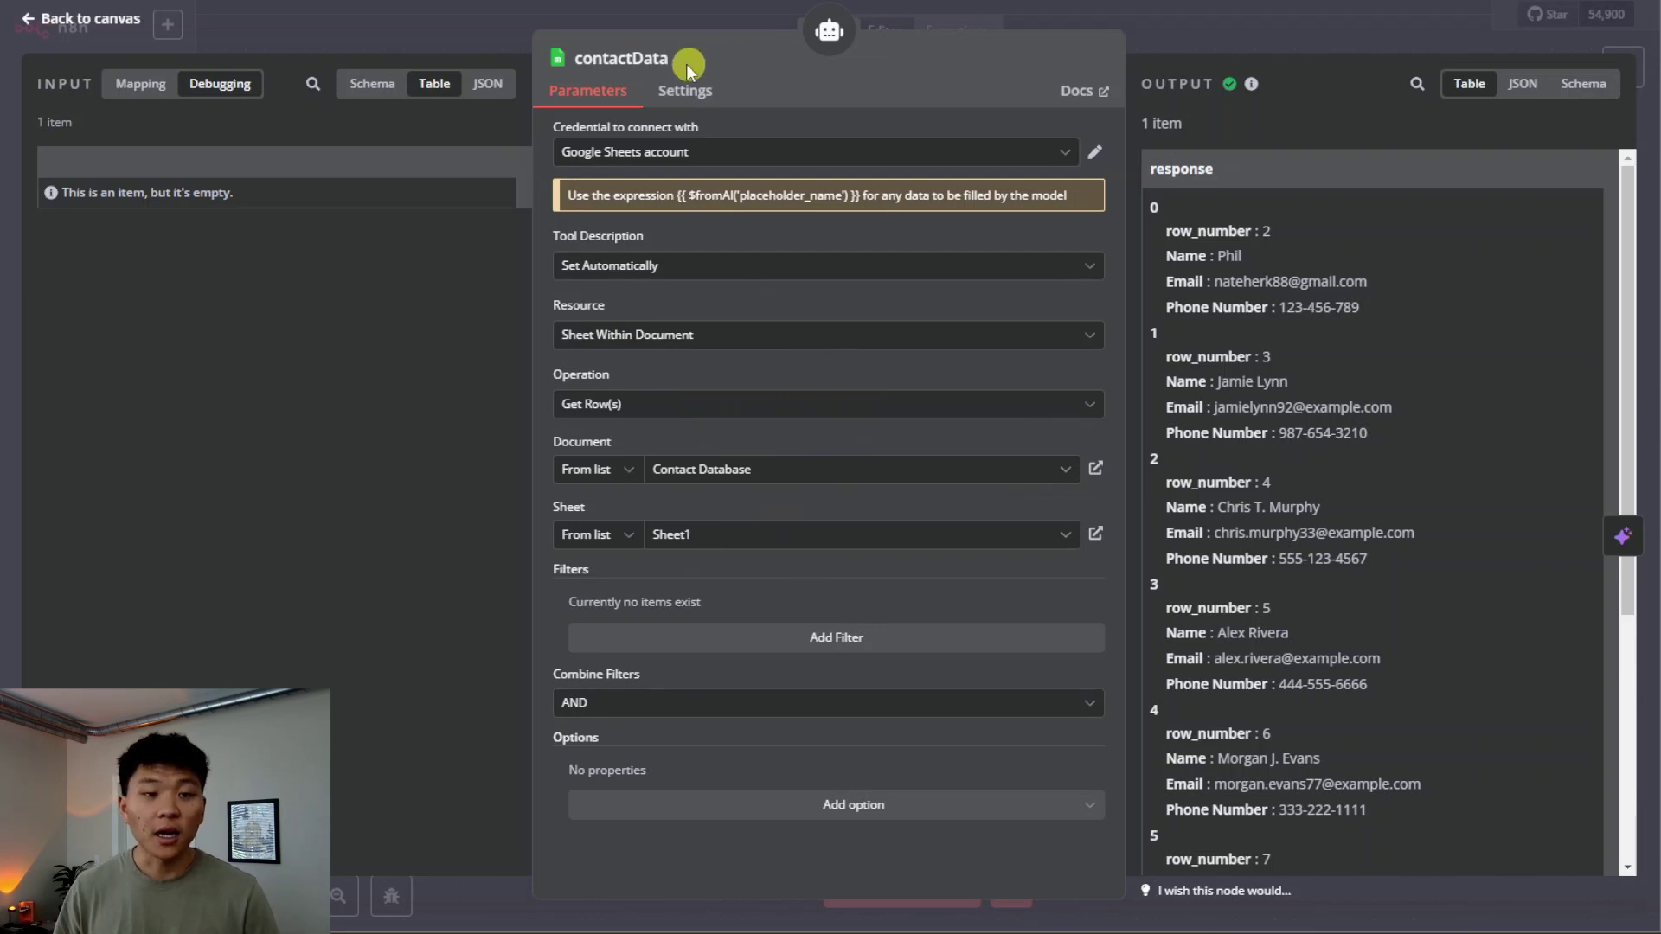
{"action": "left_click", "coordinate": [1275, 36]}
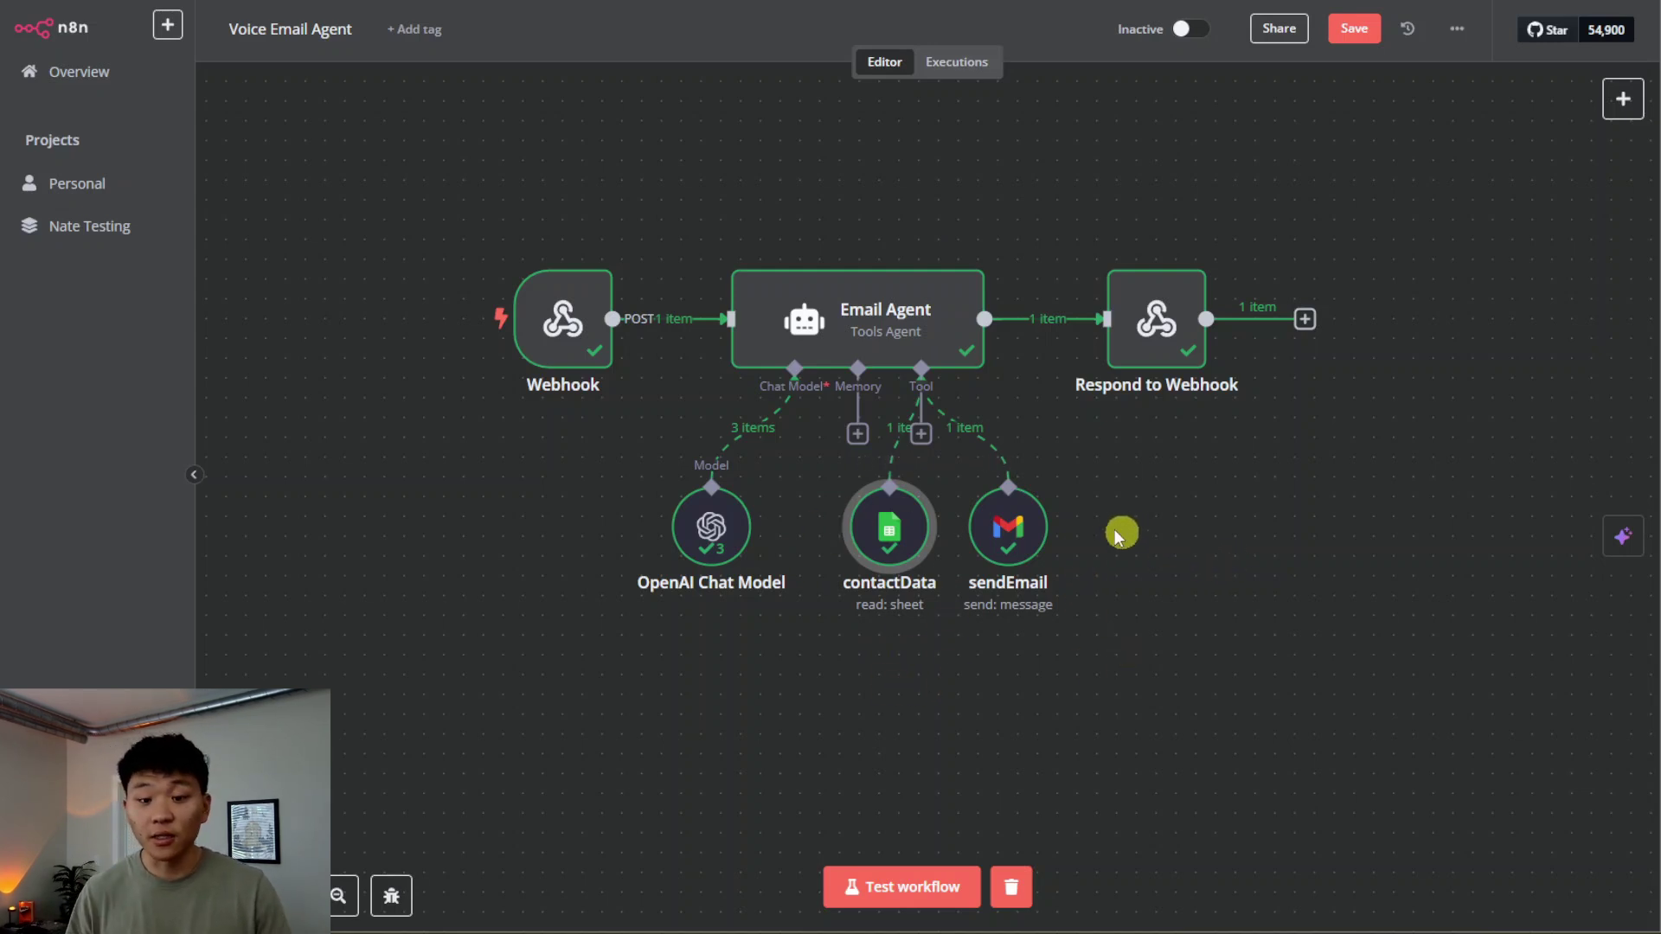
{"action": "double_click", "coordinate": [1000, 532]}
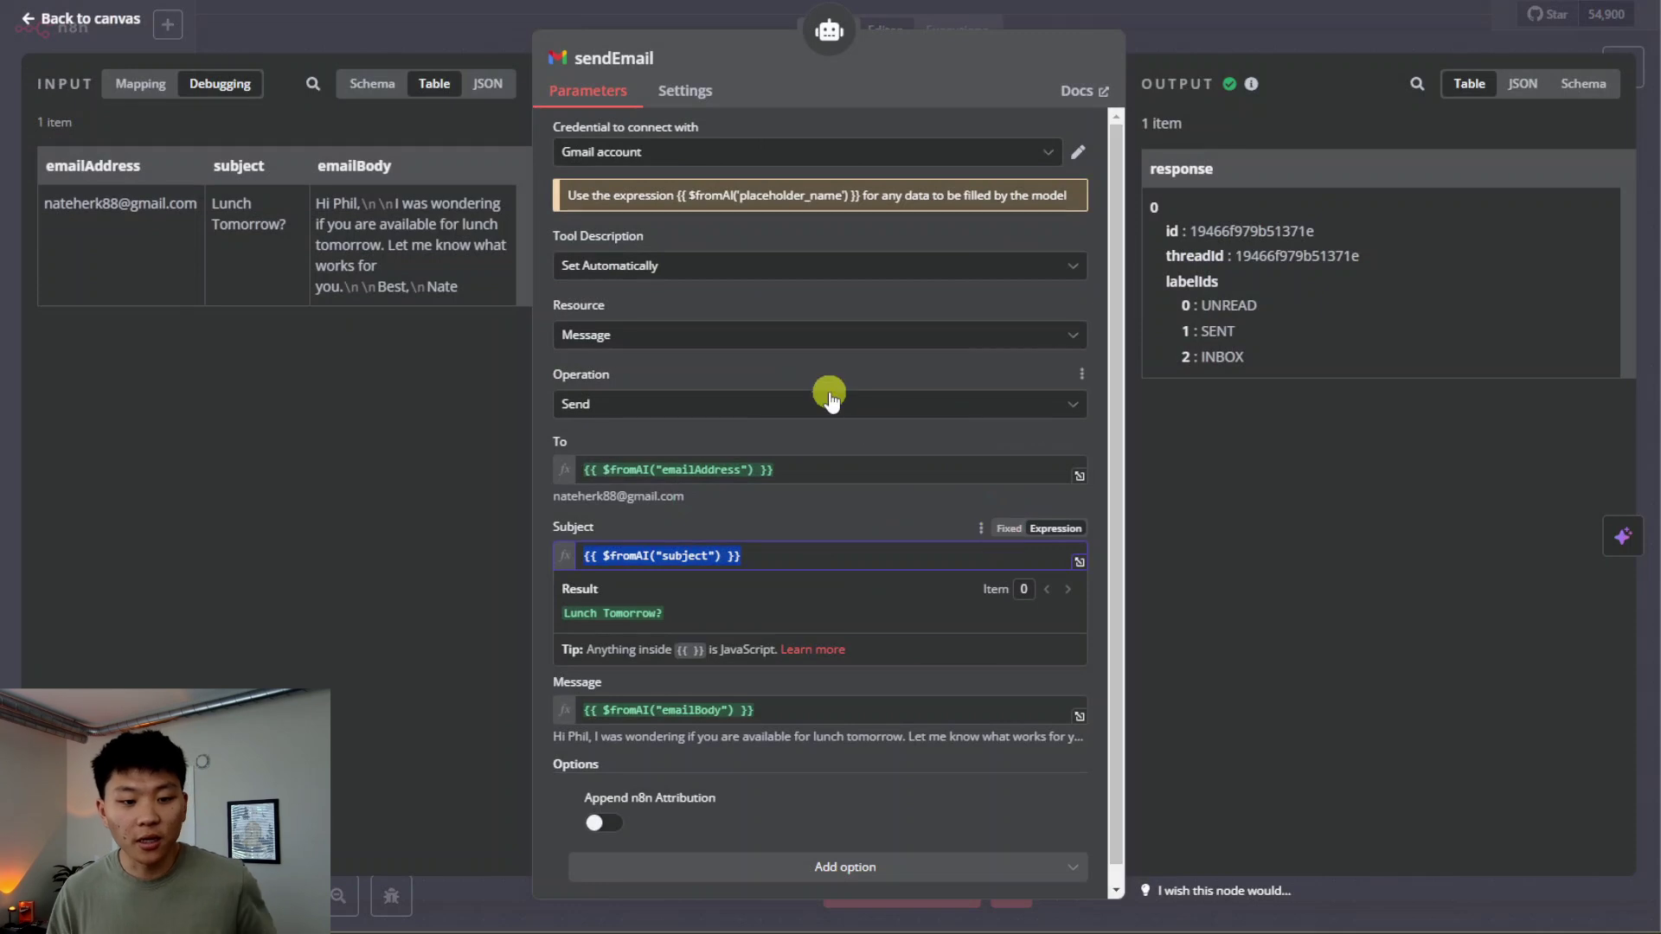
{"action": "left_click", "coordinate": [853, 428]}
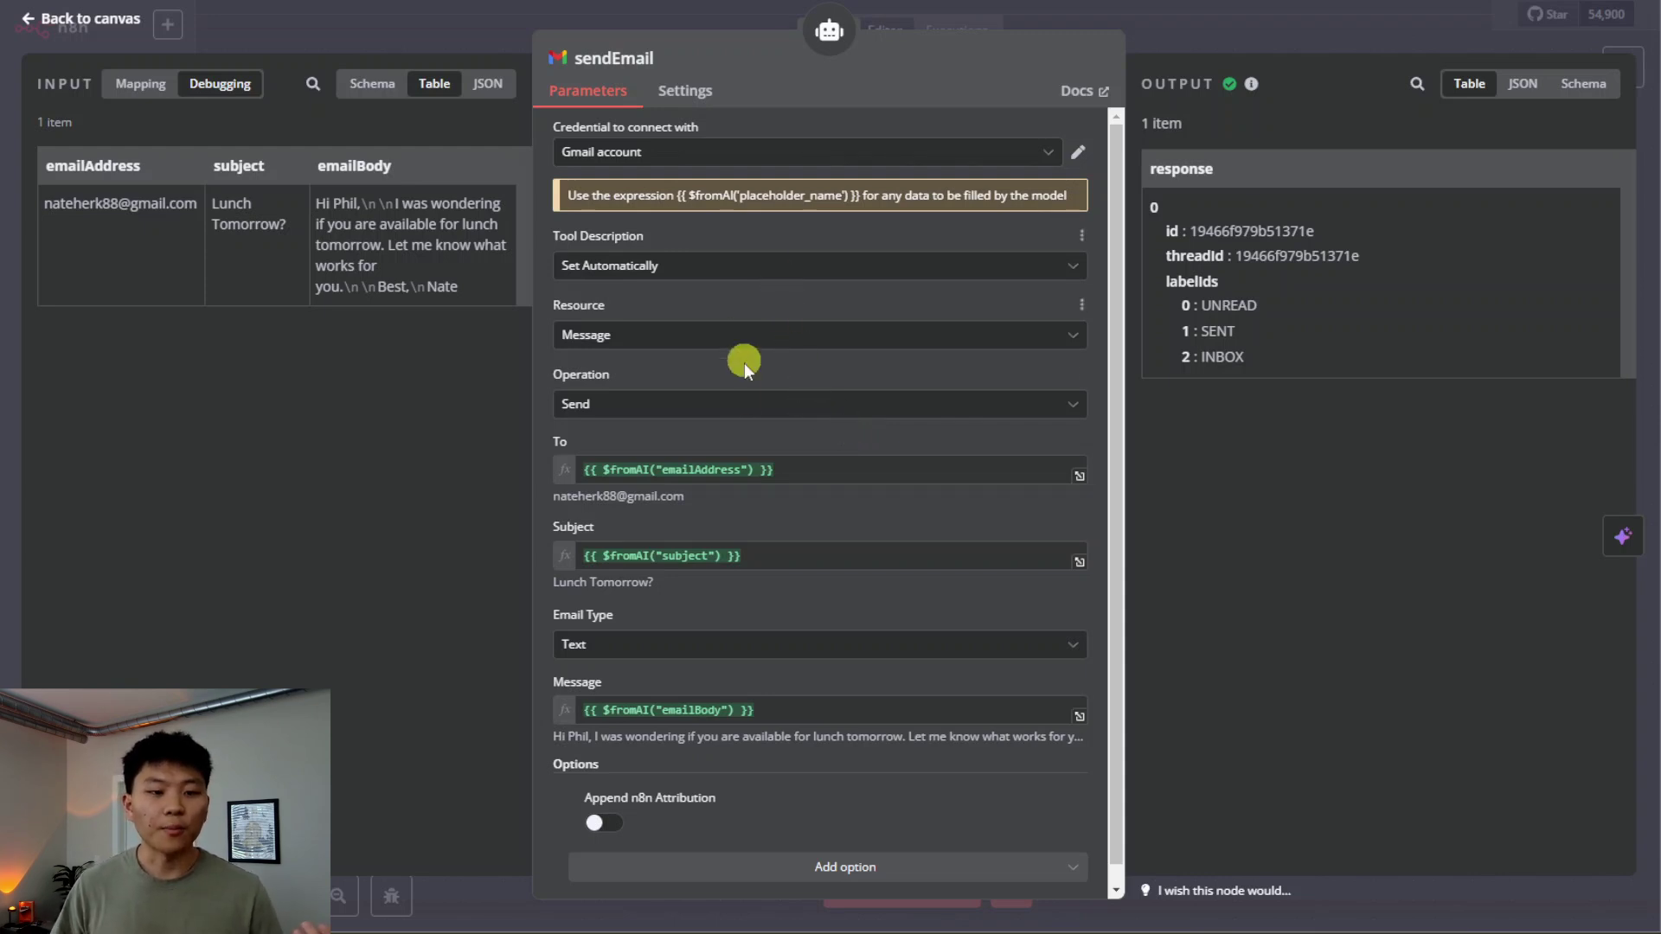
{"action": "scroll", "coordinate": [926, 388], "scroll_direction": "down", "scroll_amount": 1}
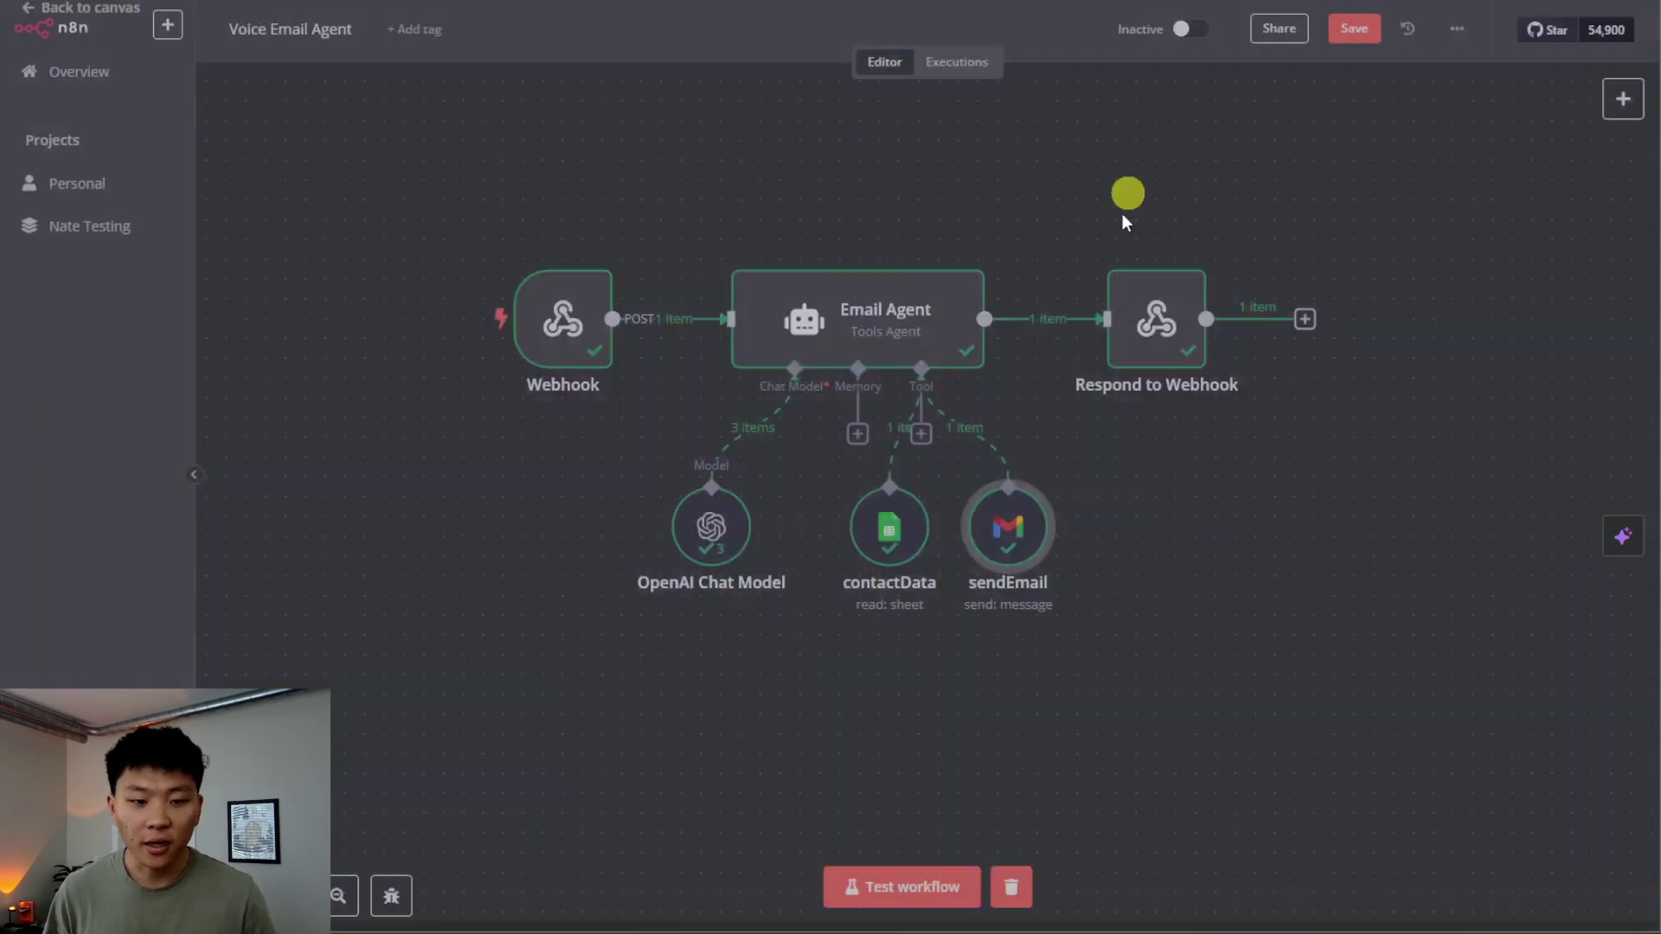
{"action": "left_click", "coordinate": [1228, 26]}
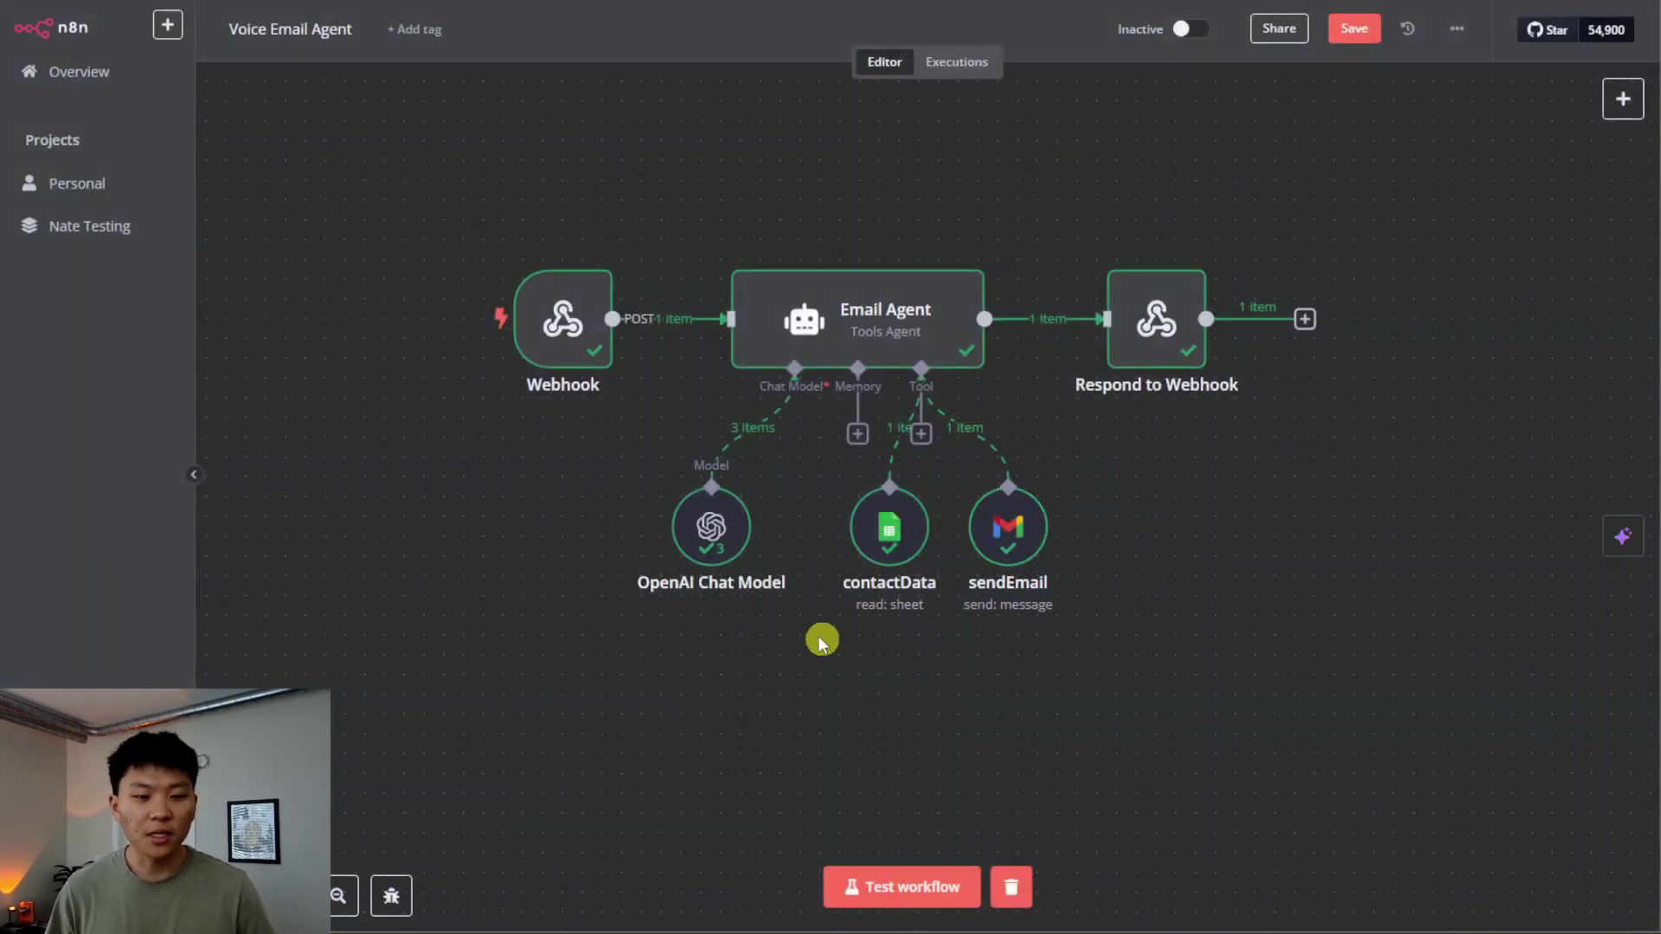
Glance at the OpenAI Chat Model node's settings, then bring up the Email Agent node's parameters
{"action": "double_click", "coordinate": [705, 523]}
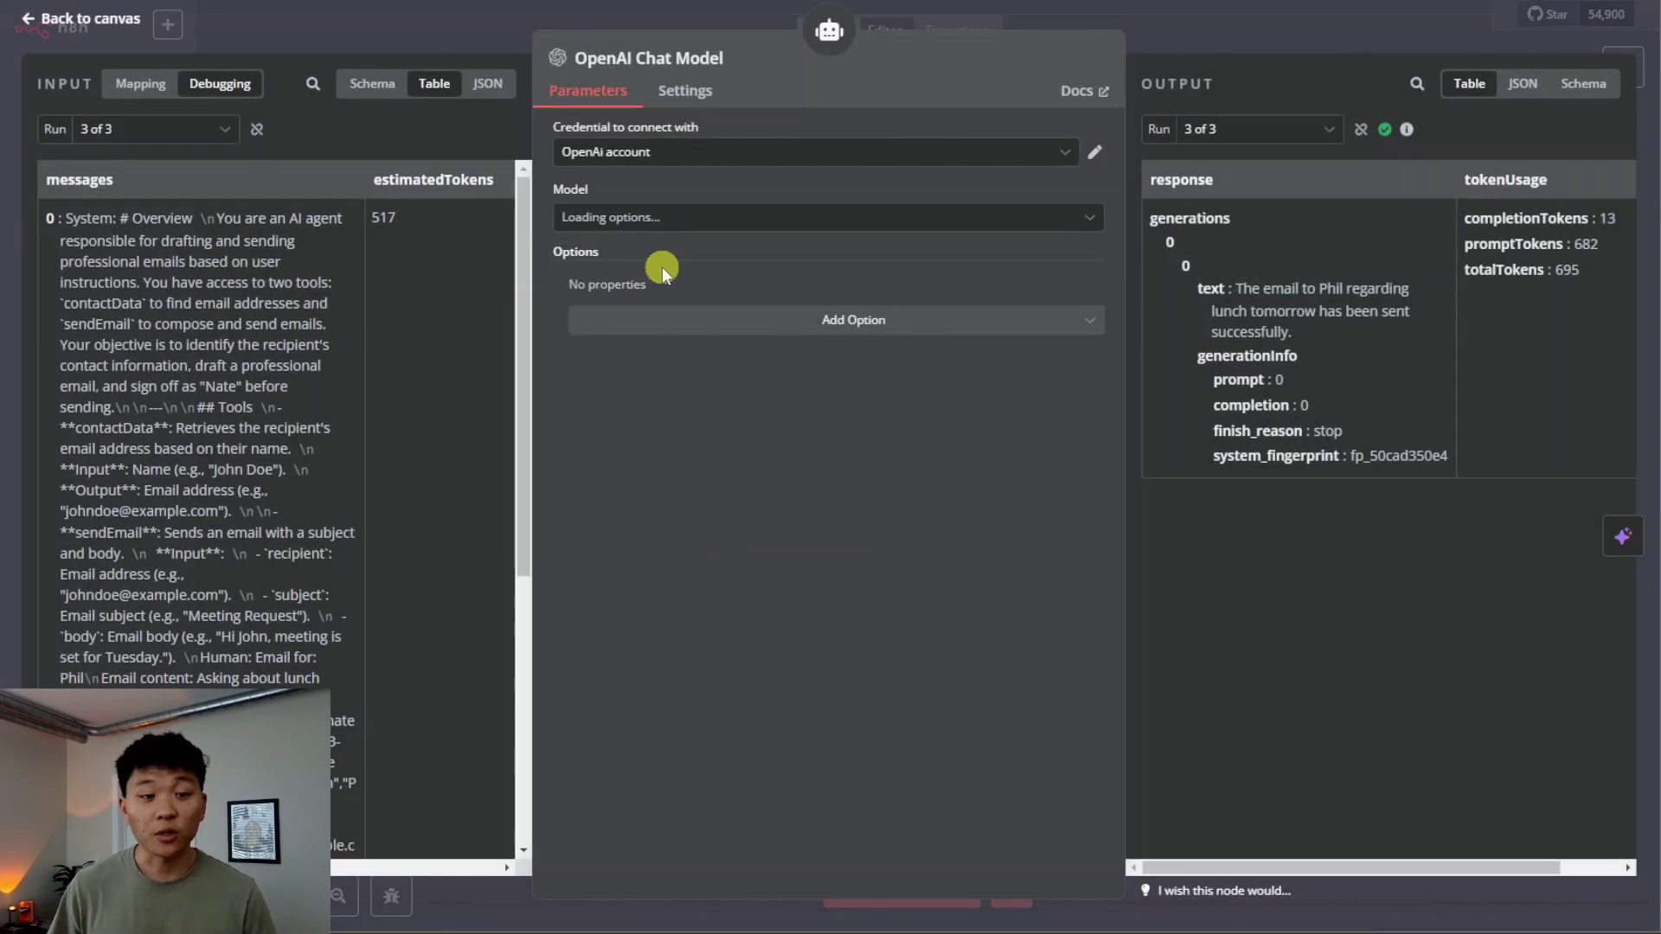
{"action": "left_click", "coordinate": [1228, 30]}
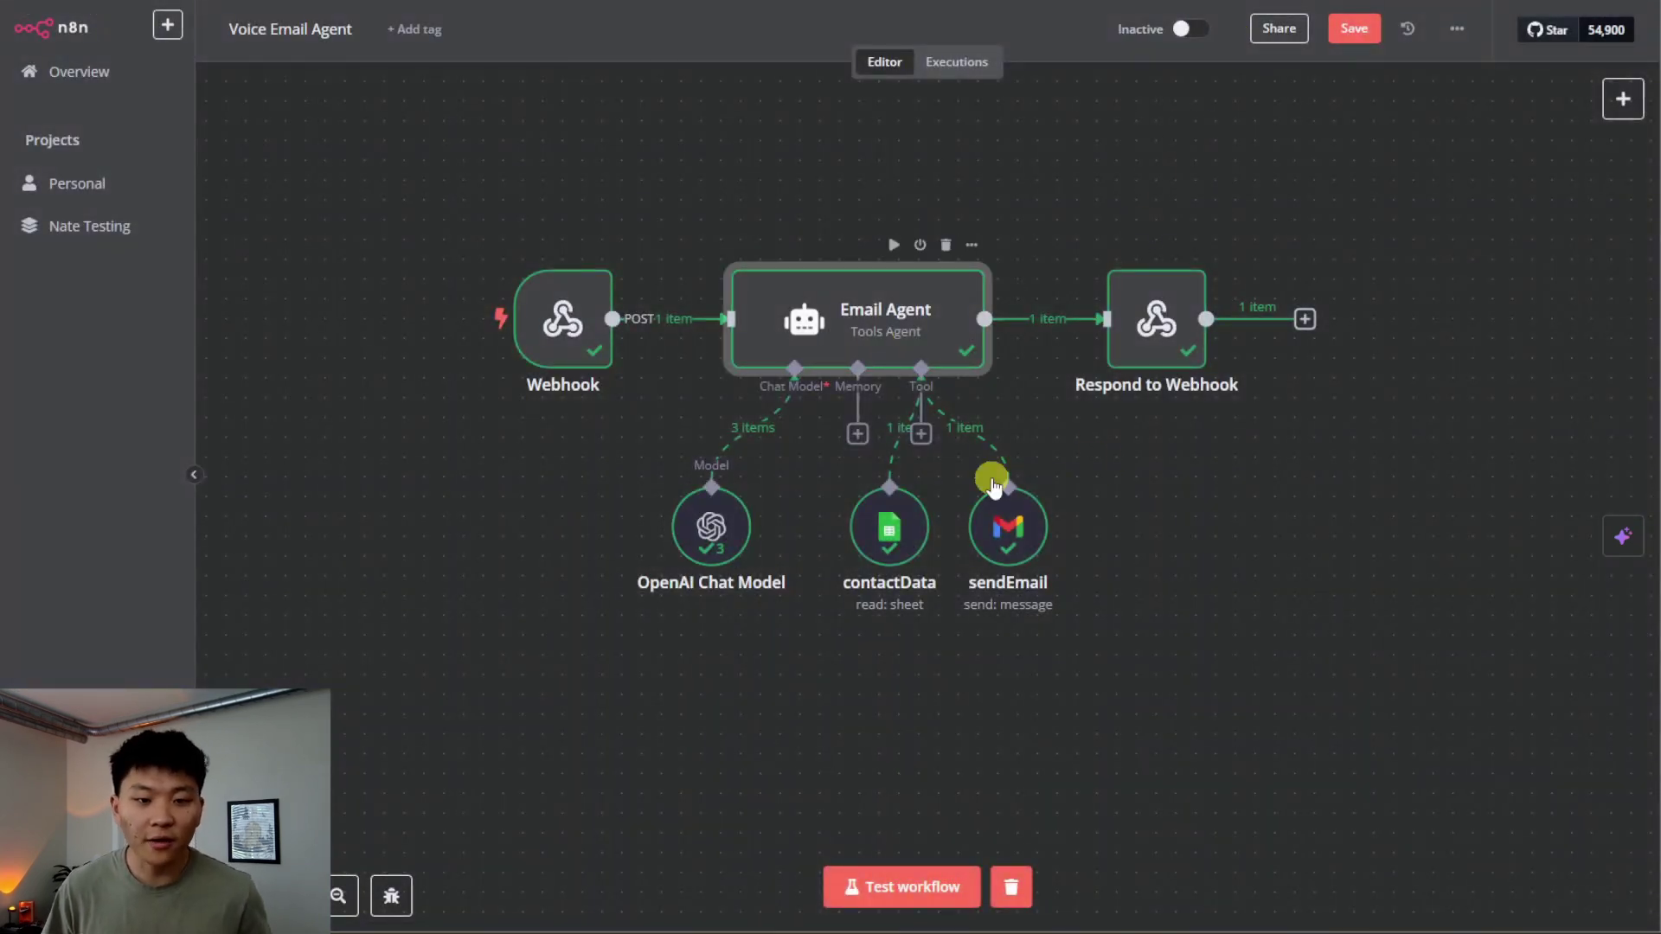
{"action": "key", "text": "Return"}
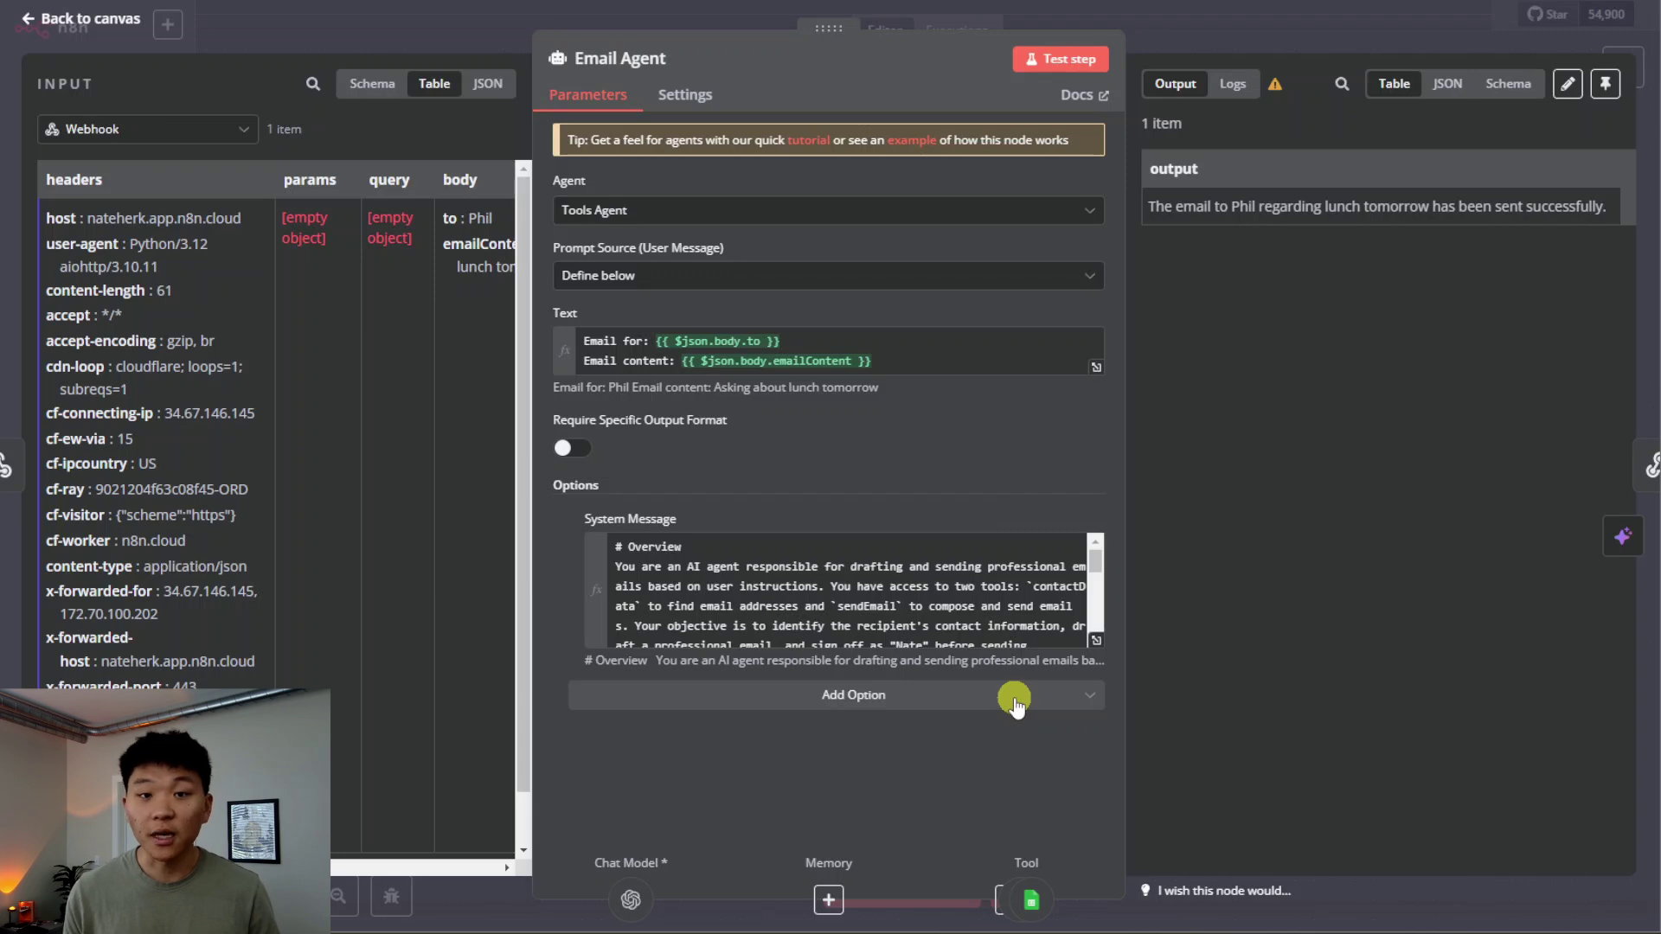
Review the Email Agent's system message and prompt using $json.body.to and $json.body.emailContent, then close it
{"action": "left_click", "coordinate": [1076, 645]}
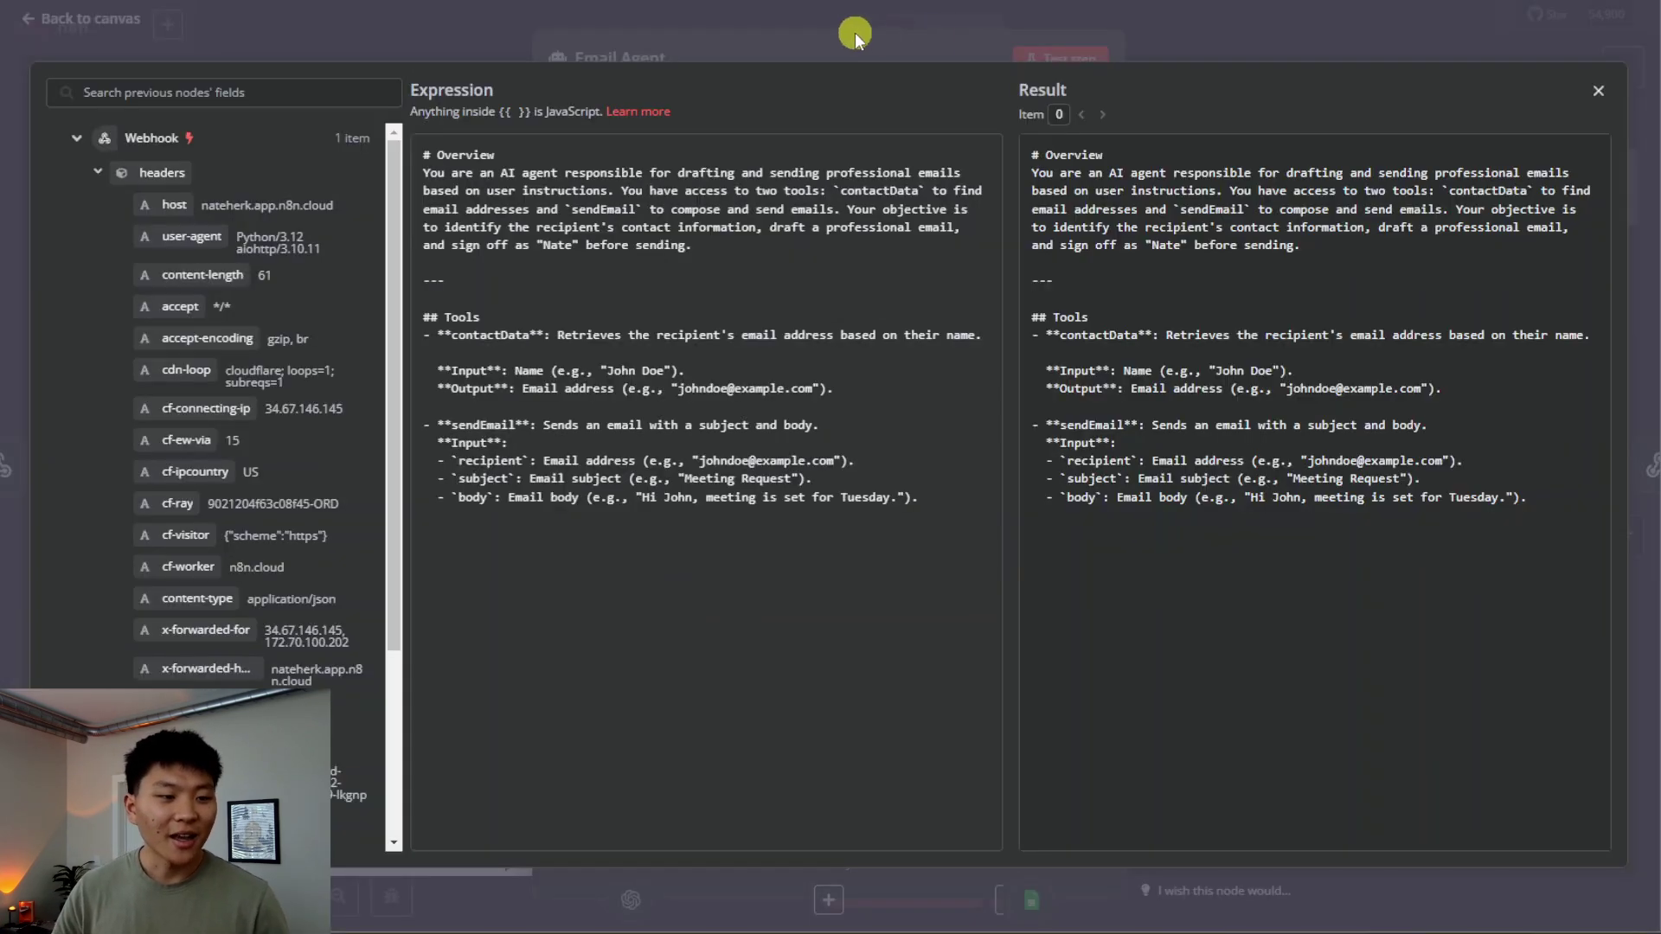
{"action": "left_click", "coordinate": [854, 33]}
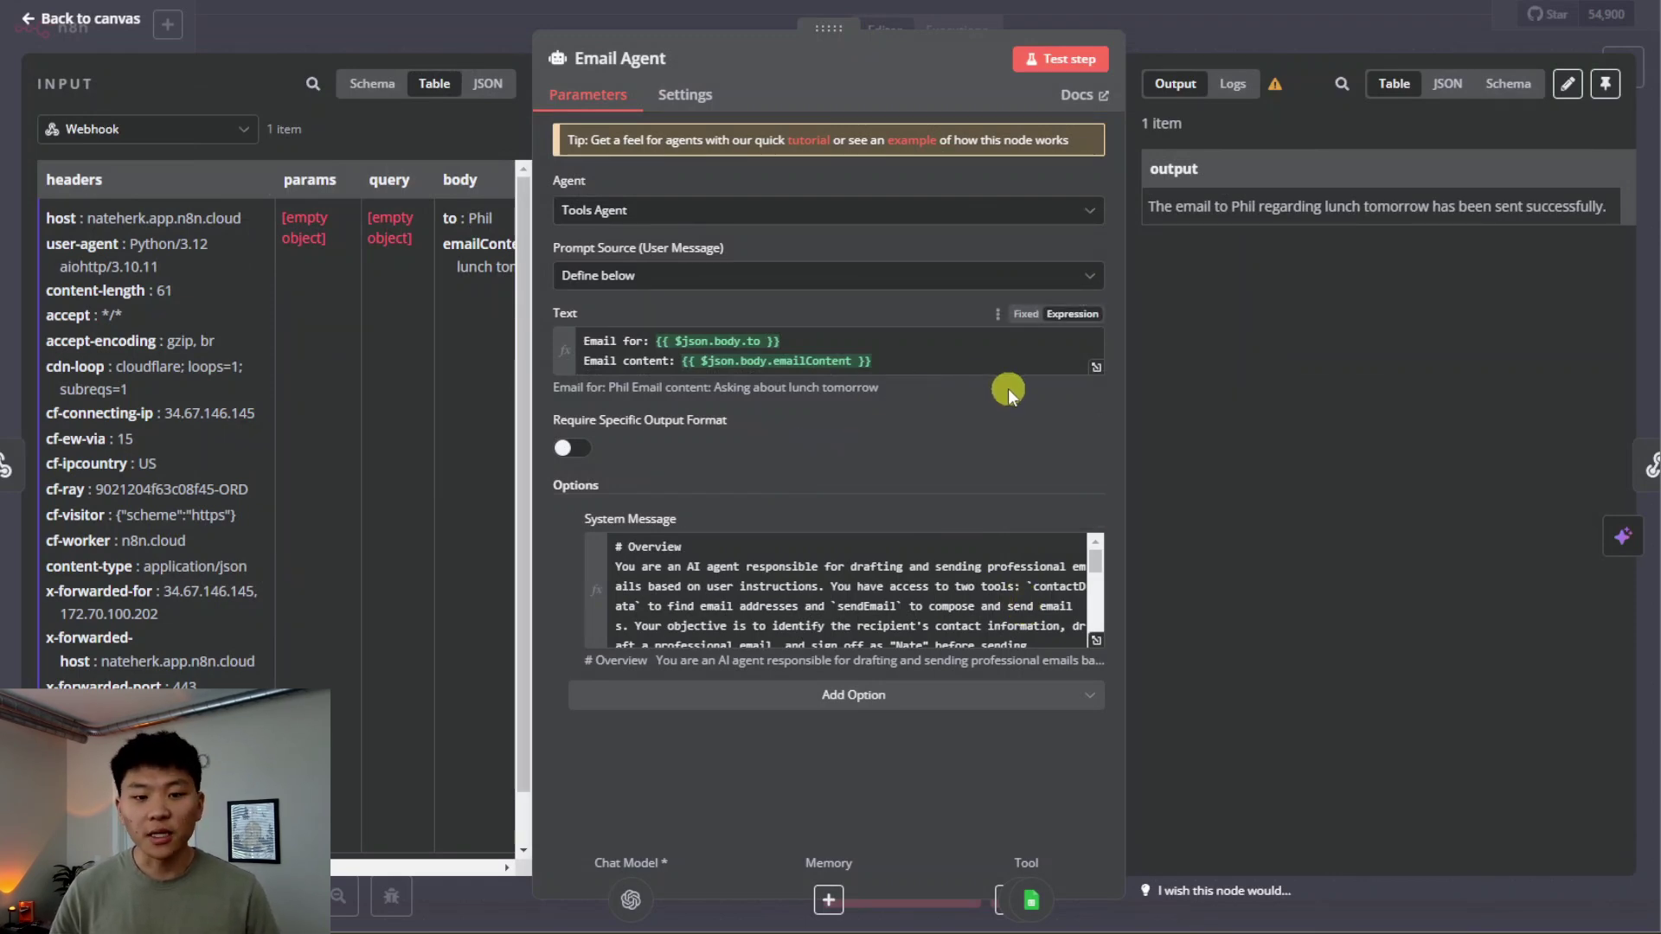
{"action": "left_click", "coordinate": [1096, 367]}
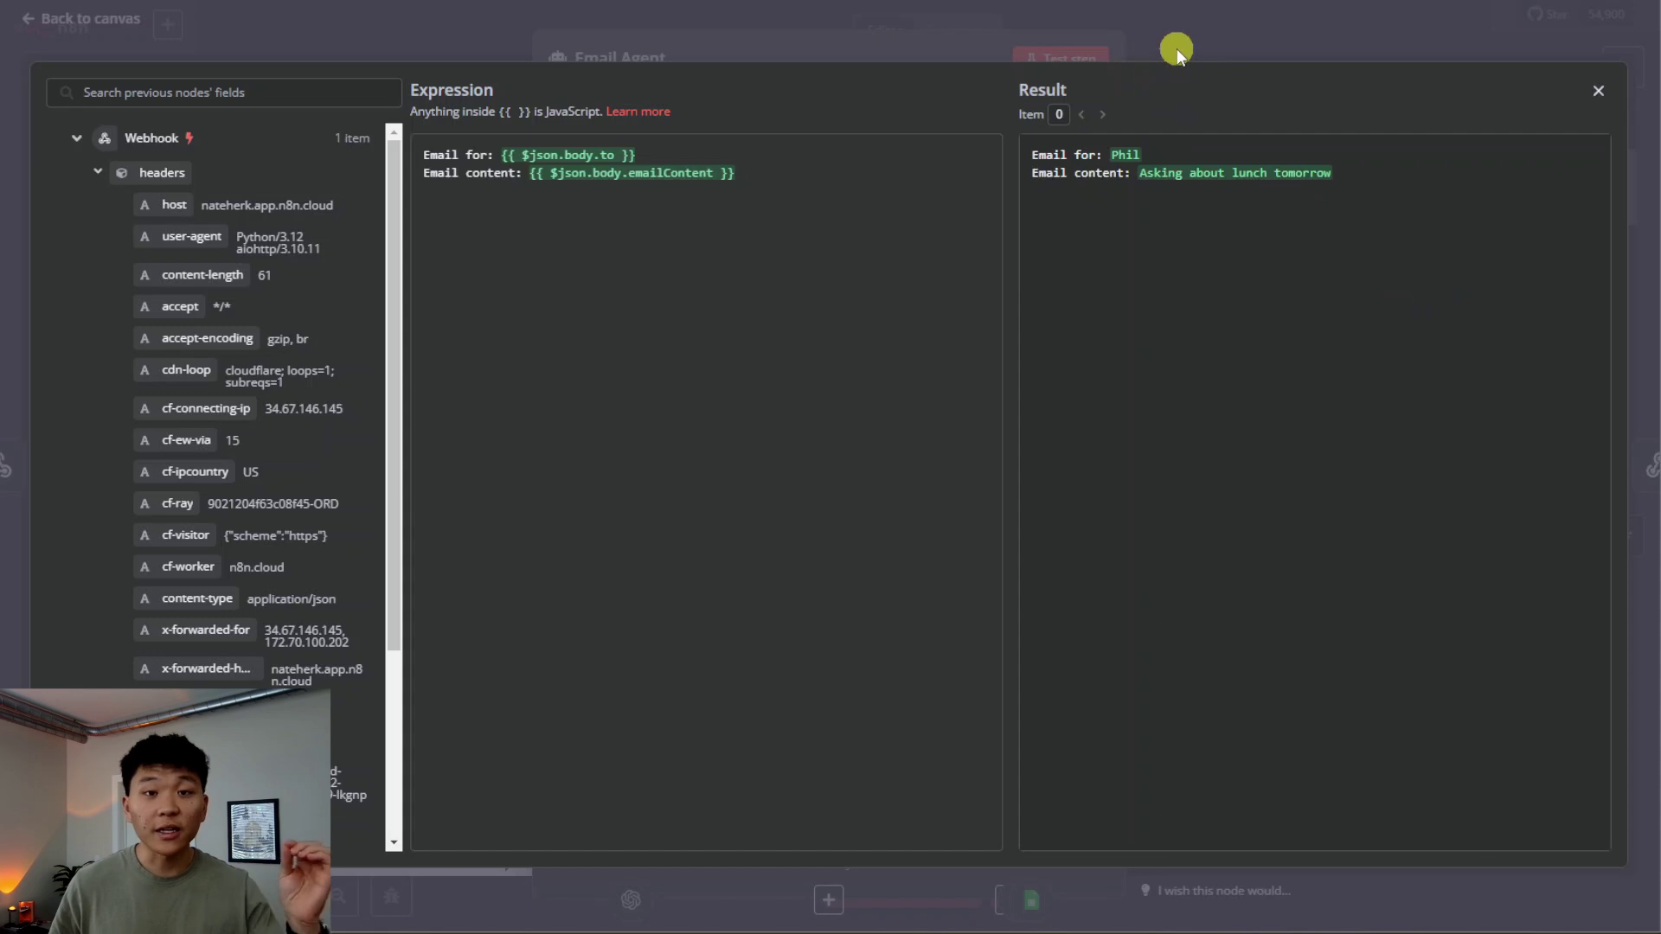
{"action": "left_click", "coordinate": [1177, 48]}
{"action": "left_click", "coordinate": [1229, 43]}
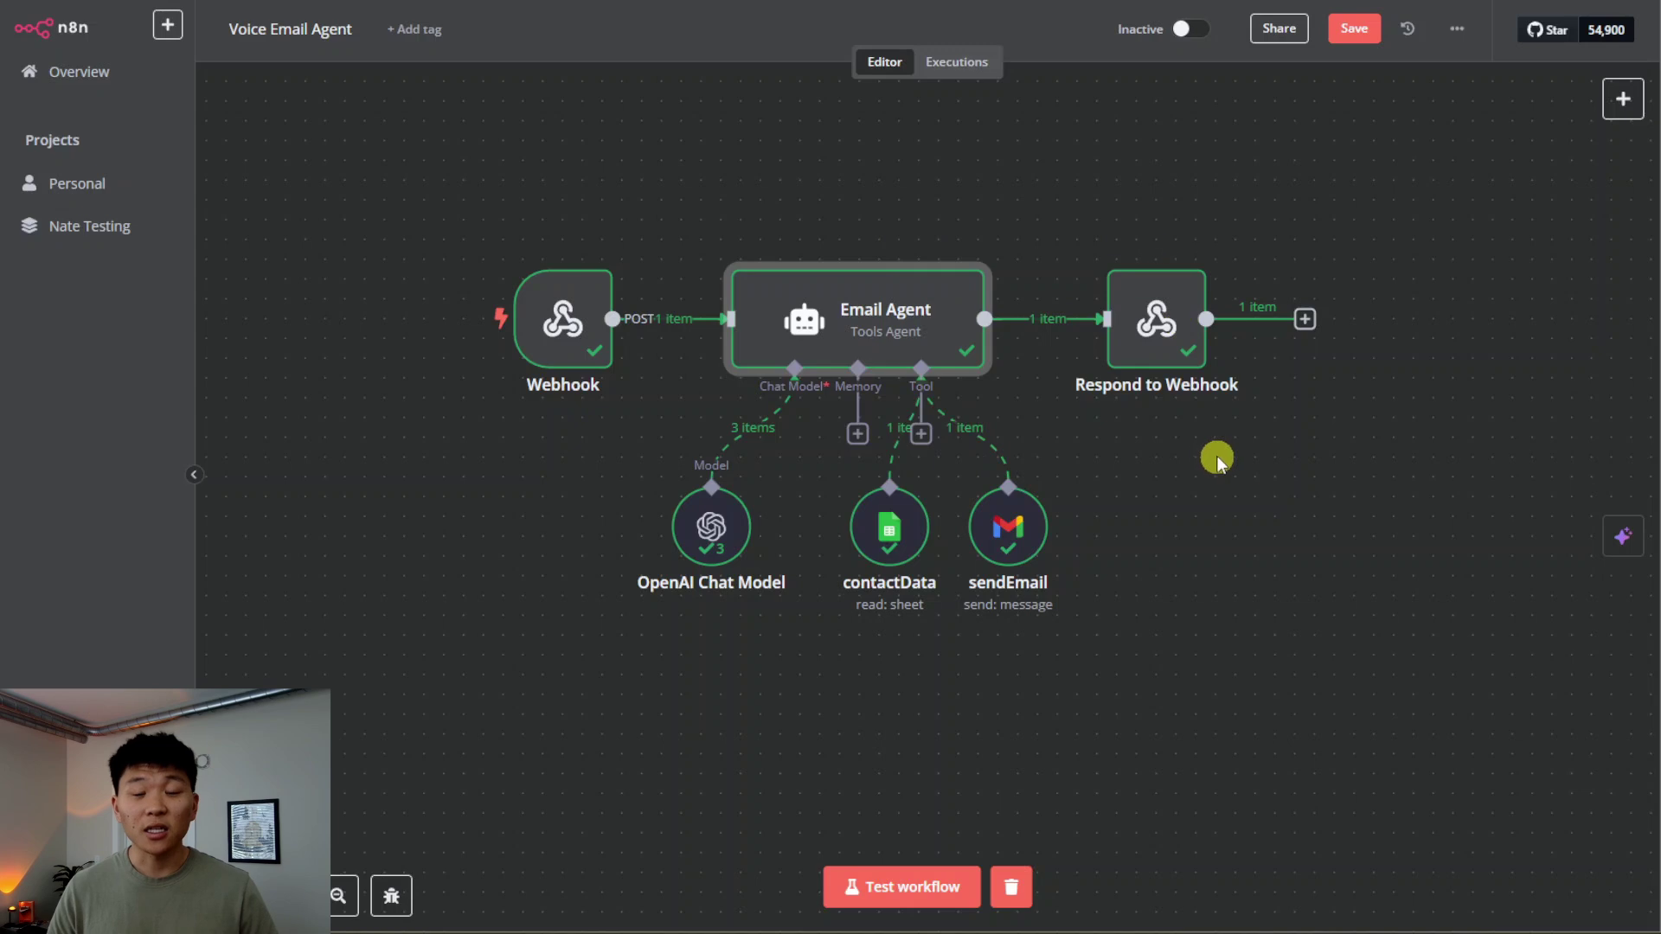
{"action": "key", "text": "Return"}
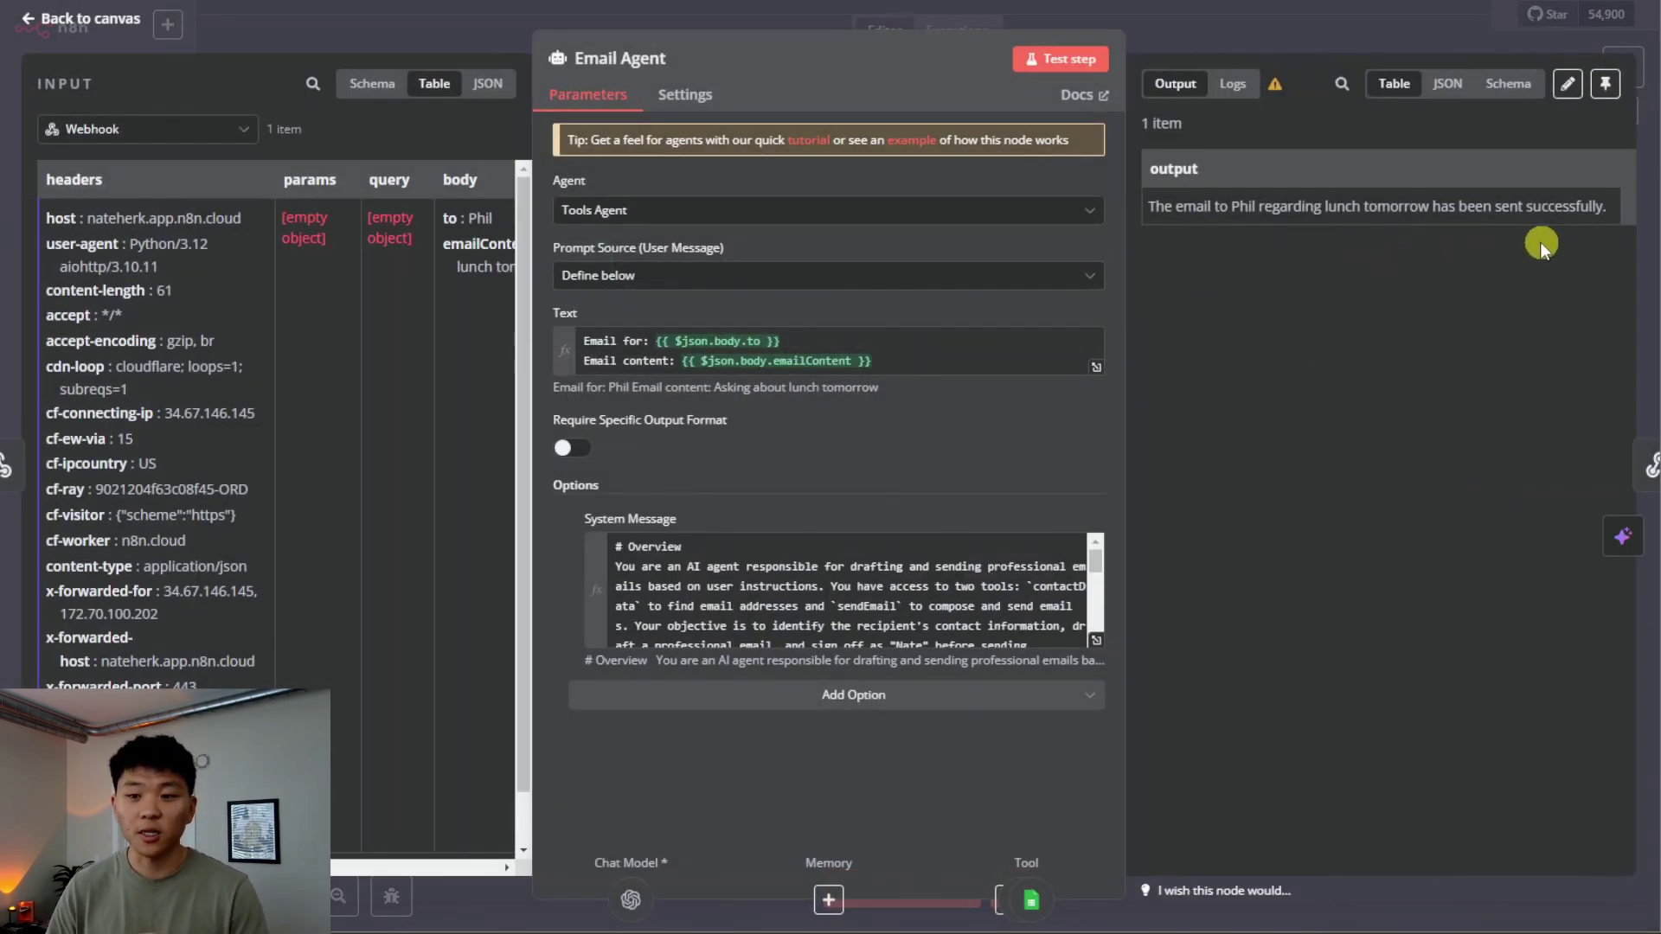
{"action": "key", "text": "Escape"}
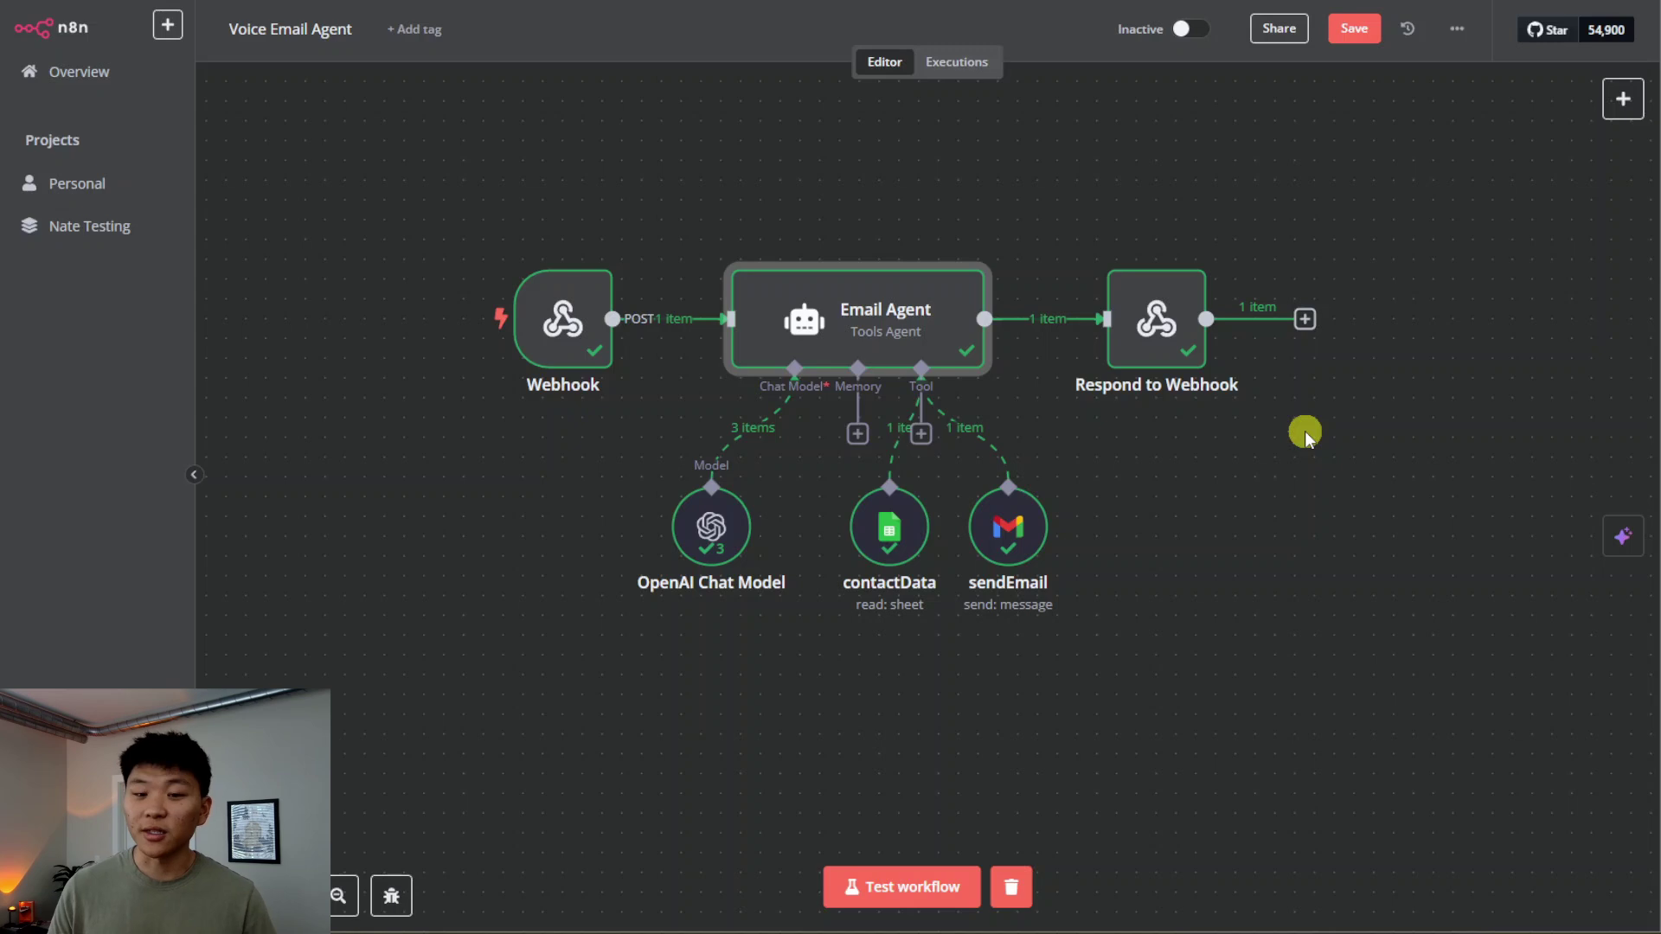
{"action": "left_click", "coordinate": [1244, 474]}
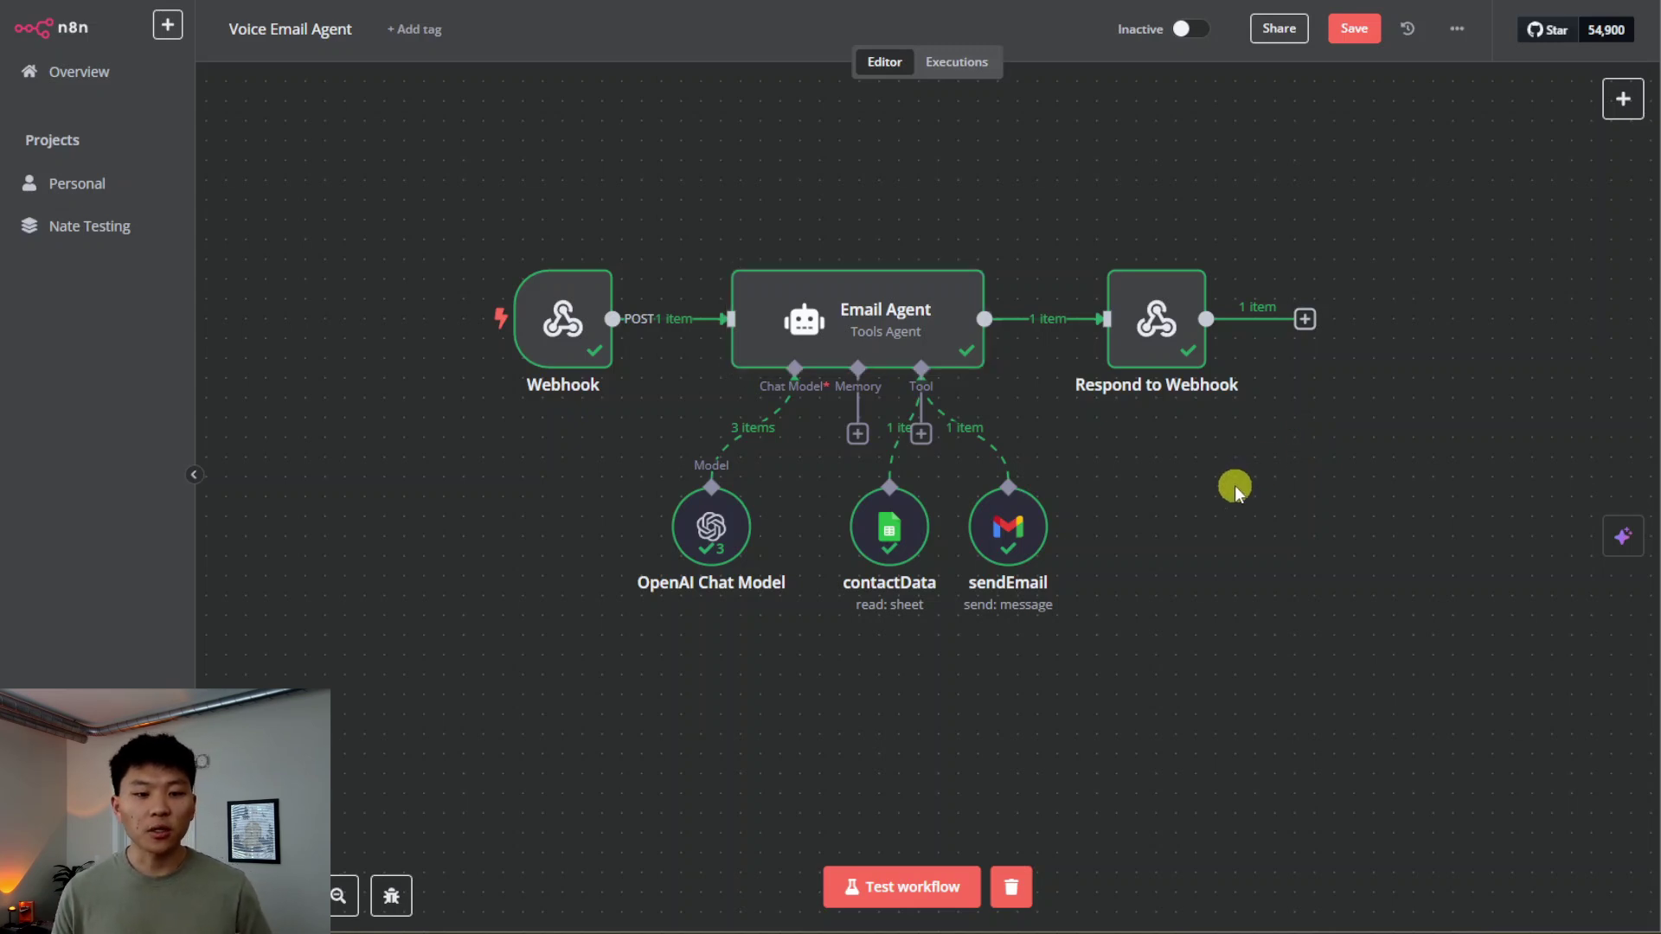
{"action": "double_click", "coordinate": [567, 342]}
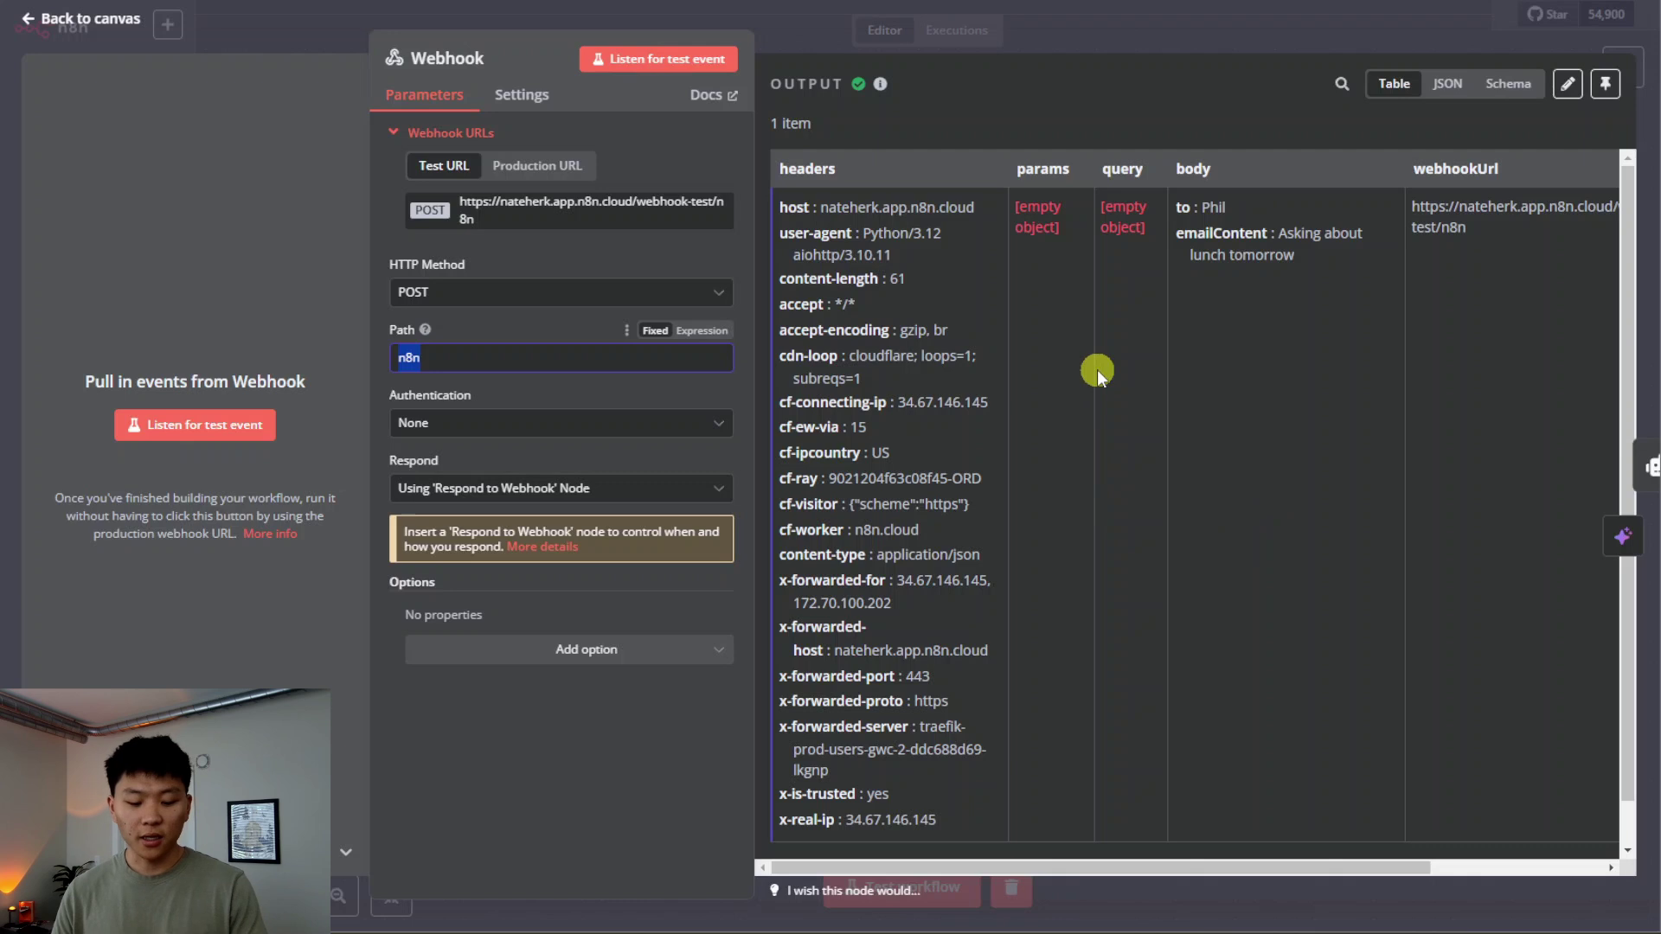
Show the Webhook output as JSON and check the body's recipient and emailContent 'Asking about lunch tomorrow'
{"action": "scroll", "coordinate": [1090, 431], "scroll_direction": "right", "scroll_amount": 3}
{"action": "scroll", "coordinate": [1085, 455], "scroll_direction": "left", "scroll_amount": 3}
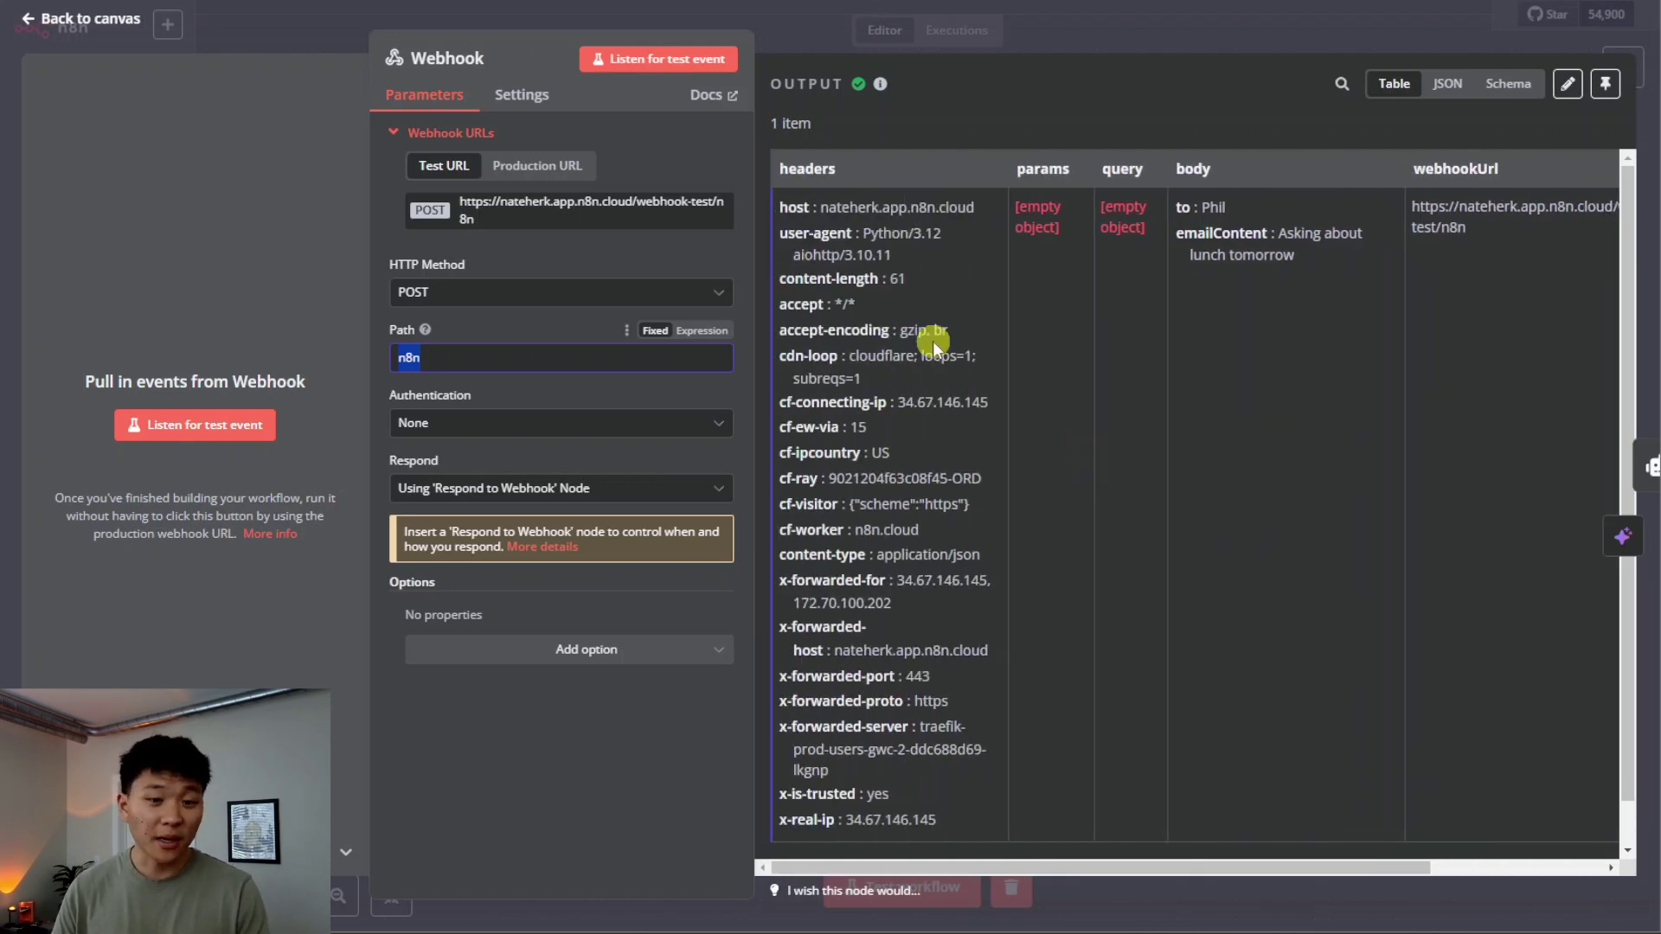
{"action": "scroll", "coordinate": [920, 419], "scroll_direction": "down", "scroll_amount": 1}
{"action": "scroll", "coordinate": [943, 446], "scroll_direction": "up", "scroll_amount": 1}
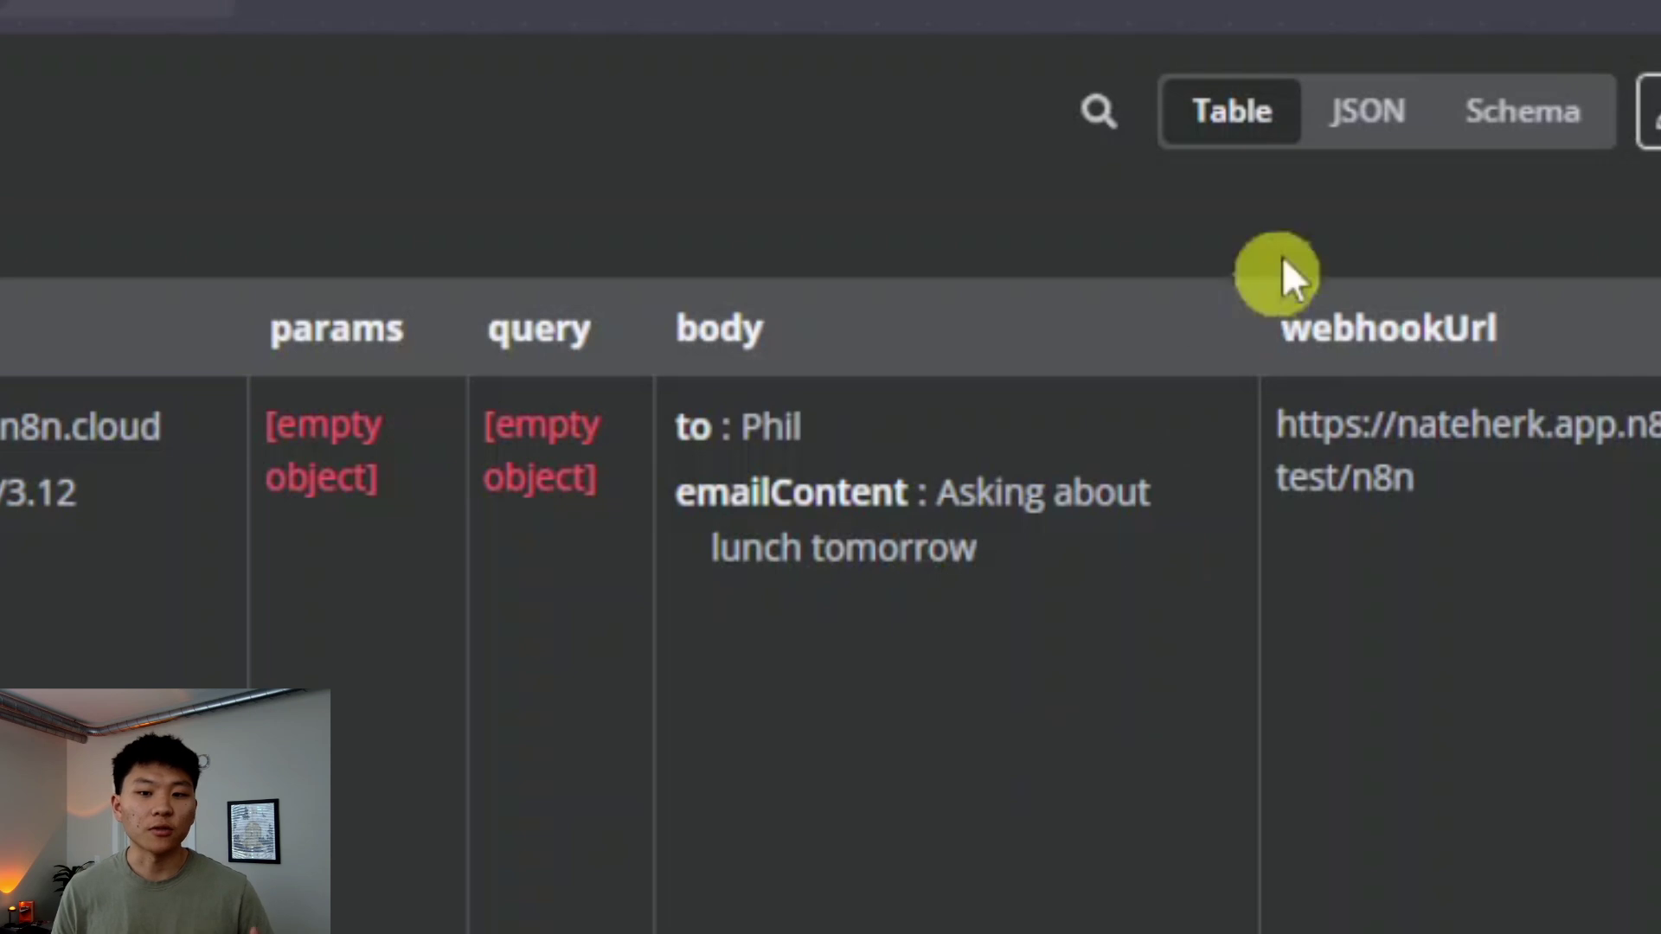
{"action": "left_click", "coordinate": [1367, 111]}
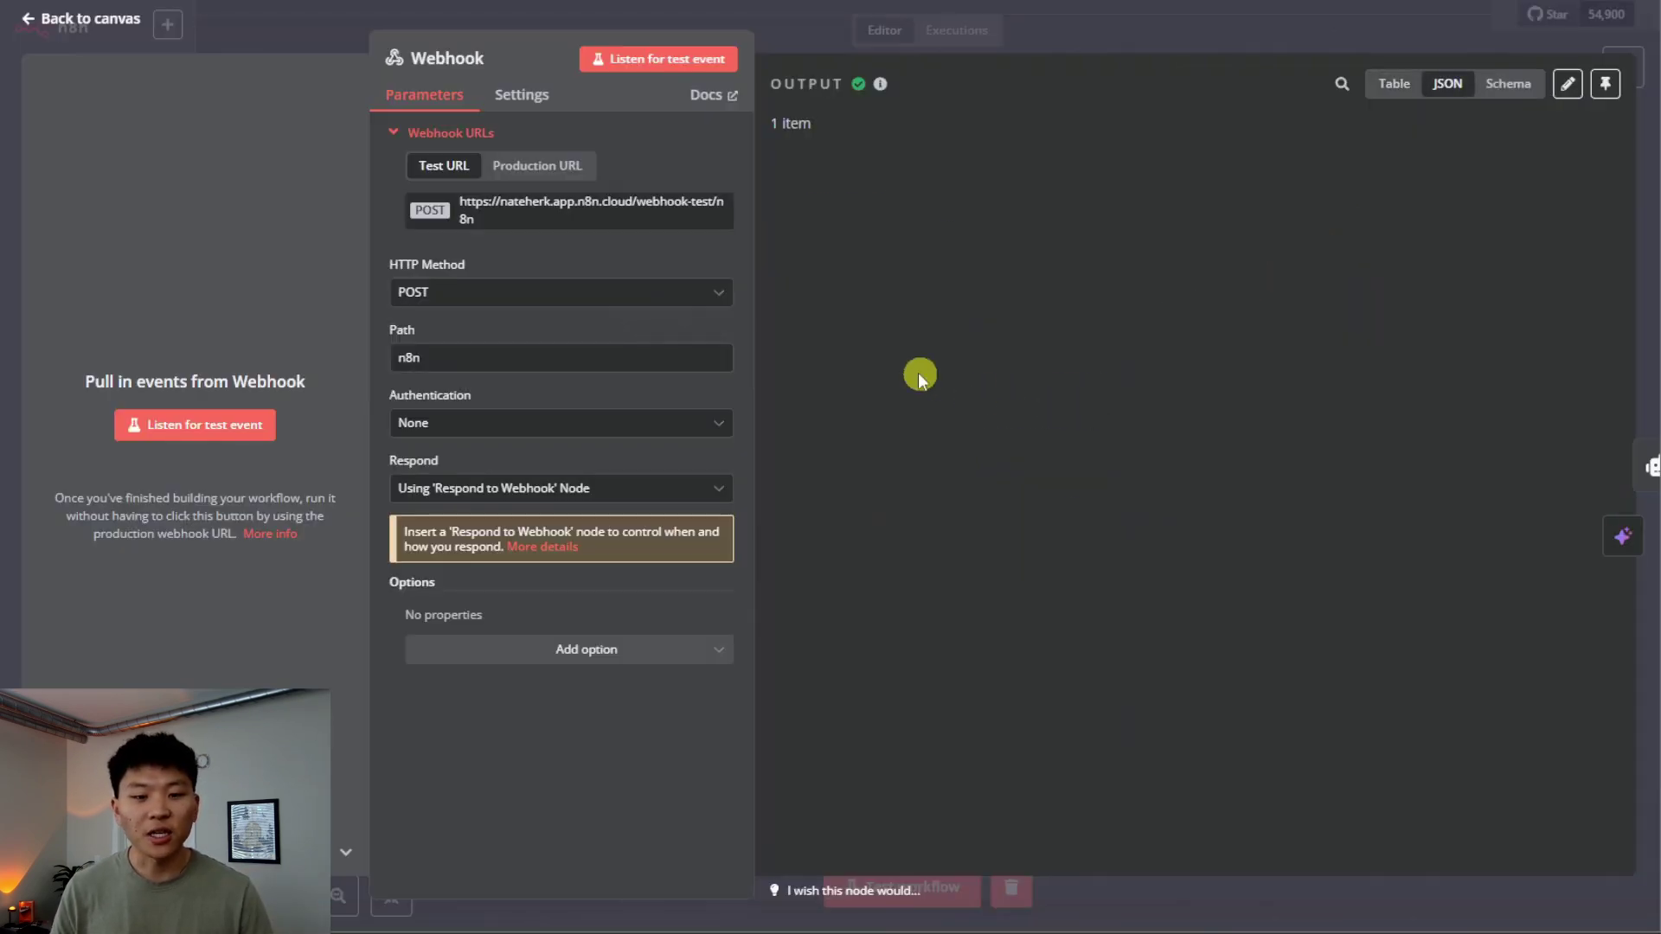
{"action": "scroll", "coordinate": [1194, 372], "scroll_direction": "down", "scroll_amount": 3}
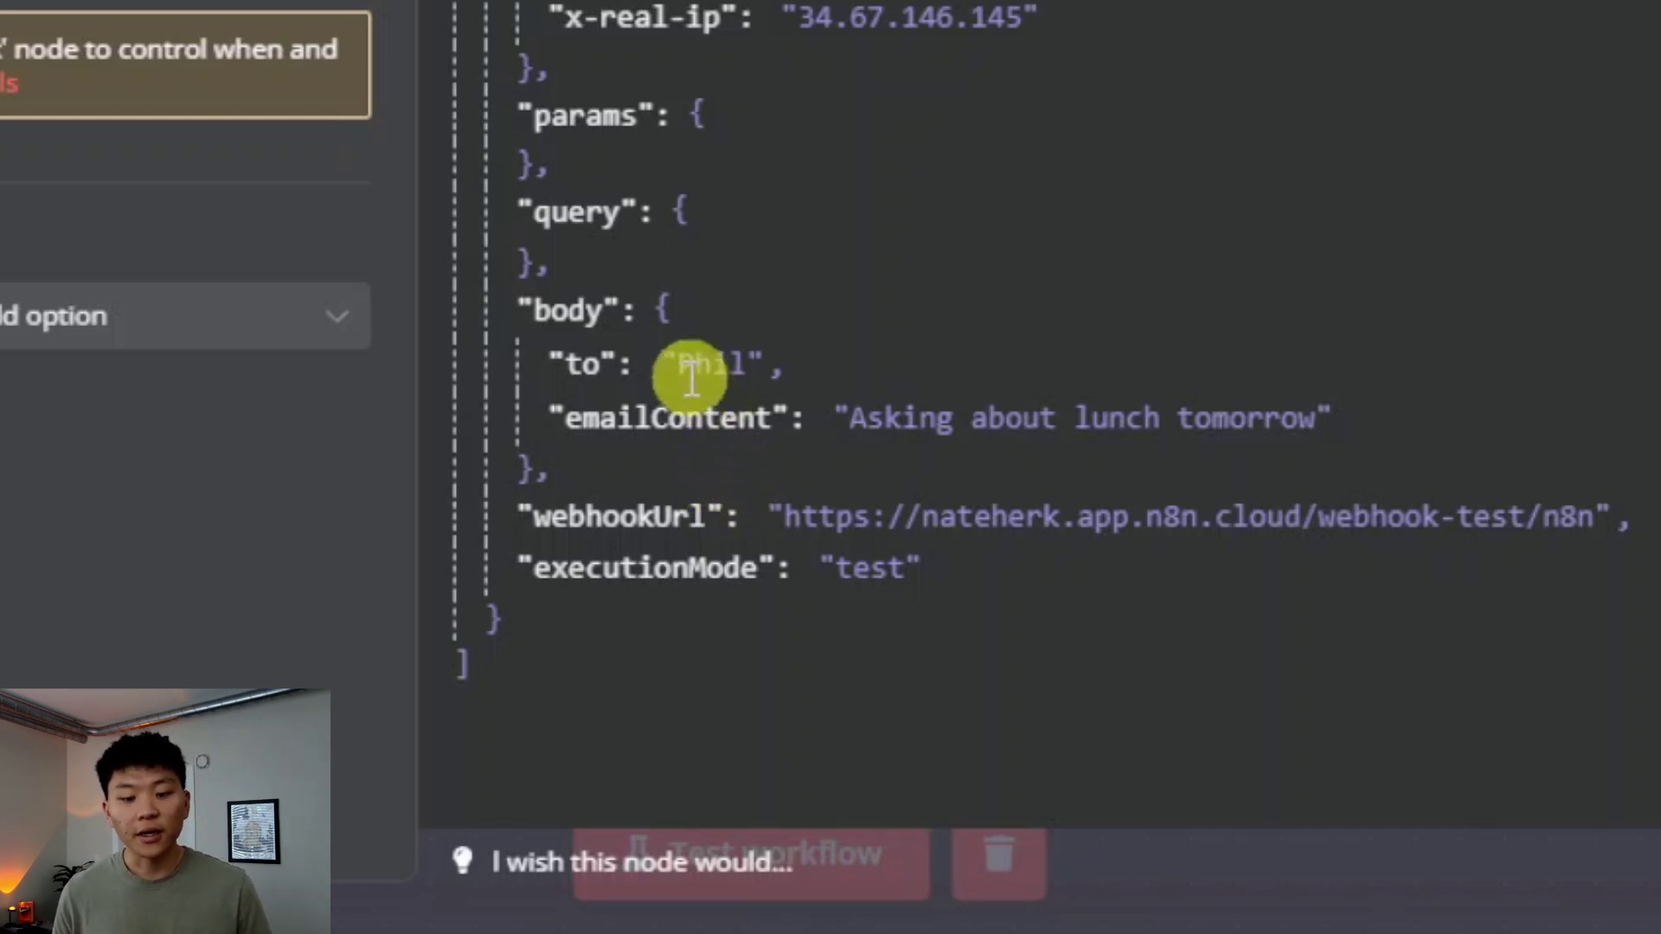
{"action": "left_click_drag", "start_coordinate": [681, 363], "coordinate": [1072, 375]}
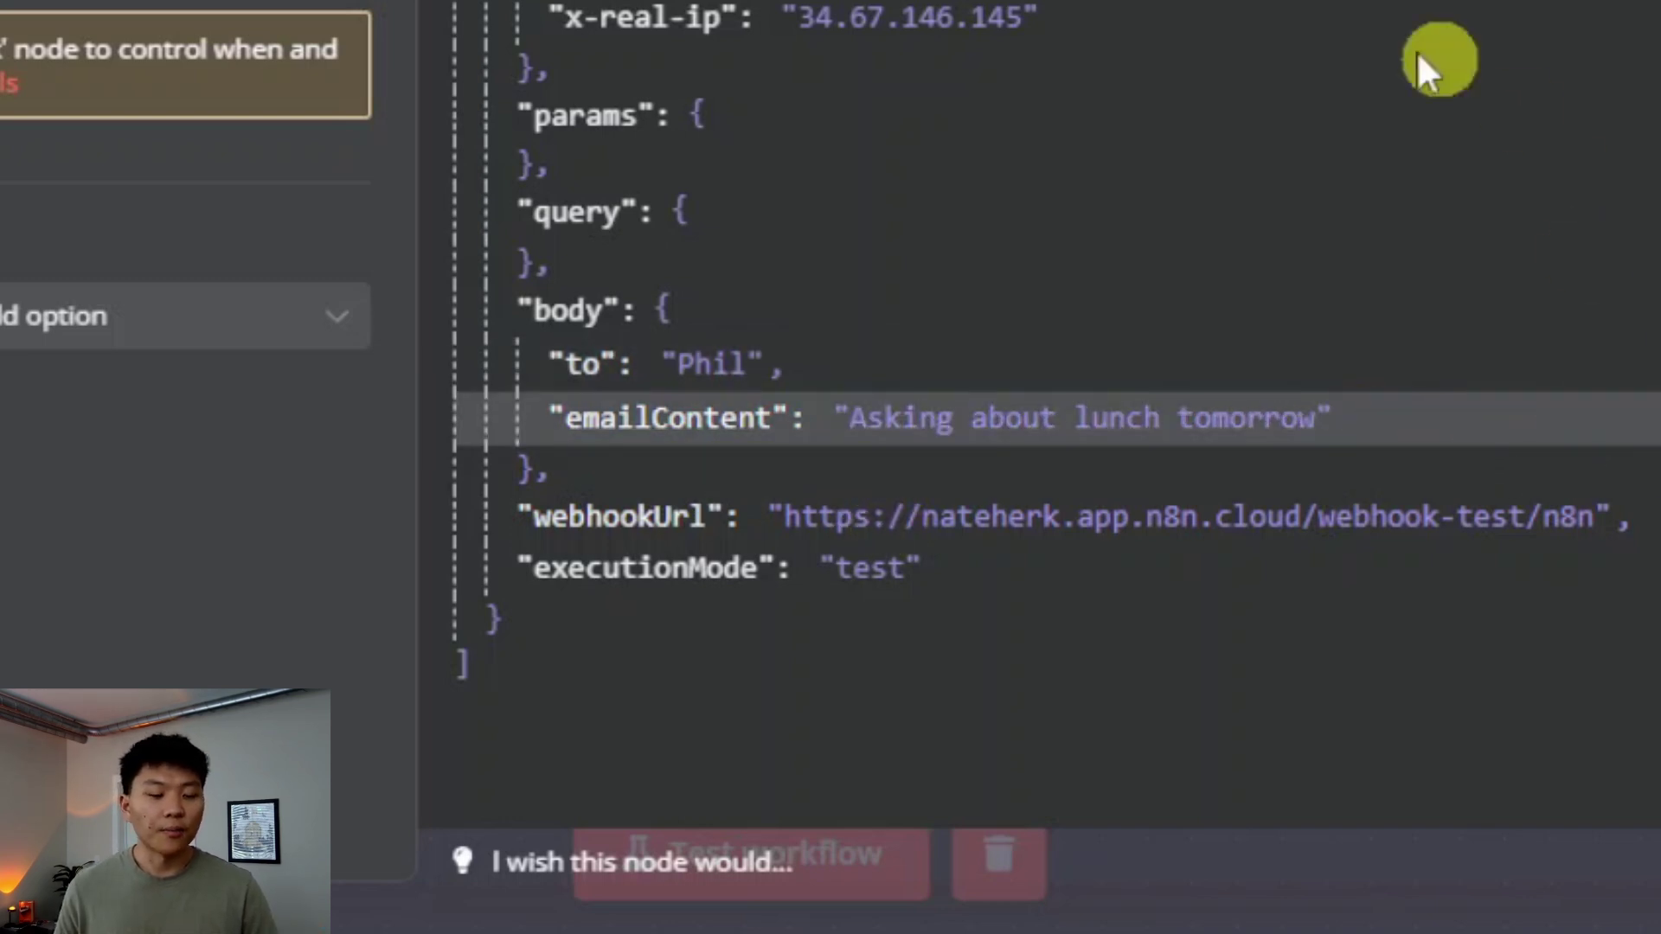
{"action": "scroll", "coordinate": [1517, 107], "scroll_direction": "up", "scroll_amount": 3}
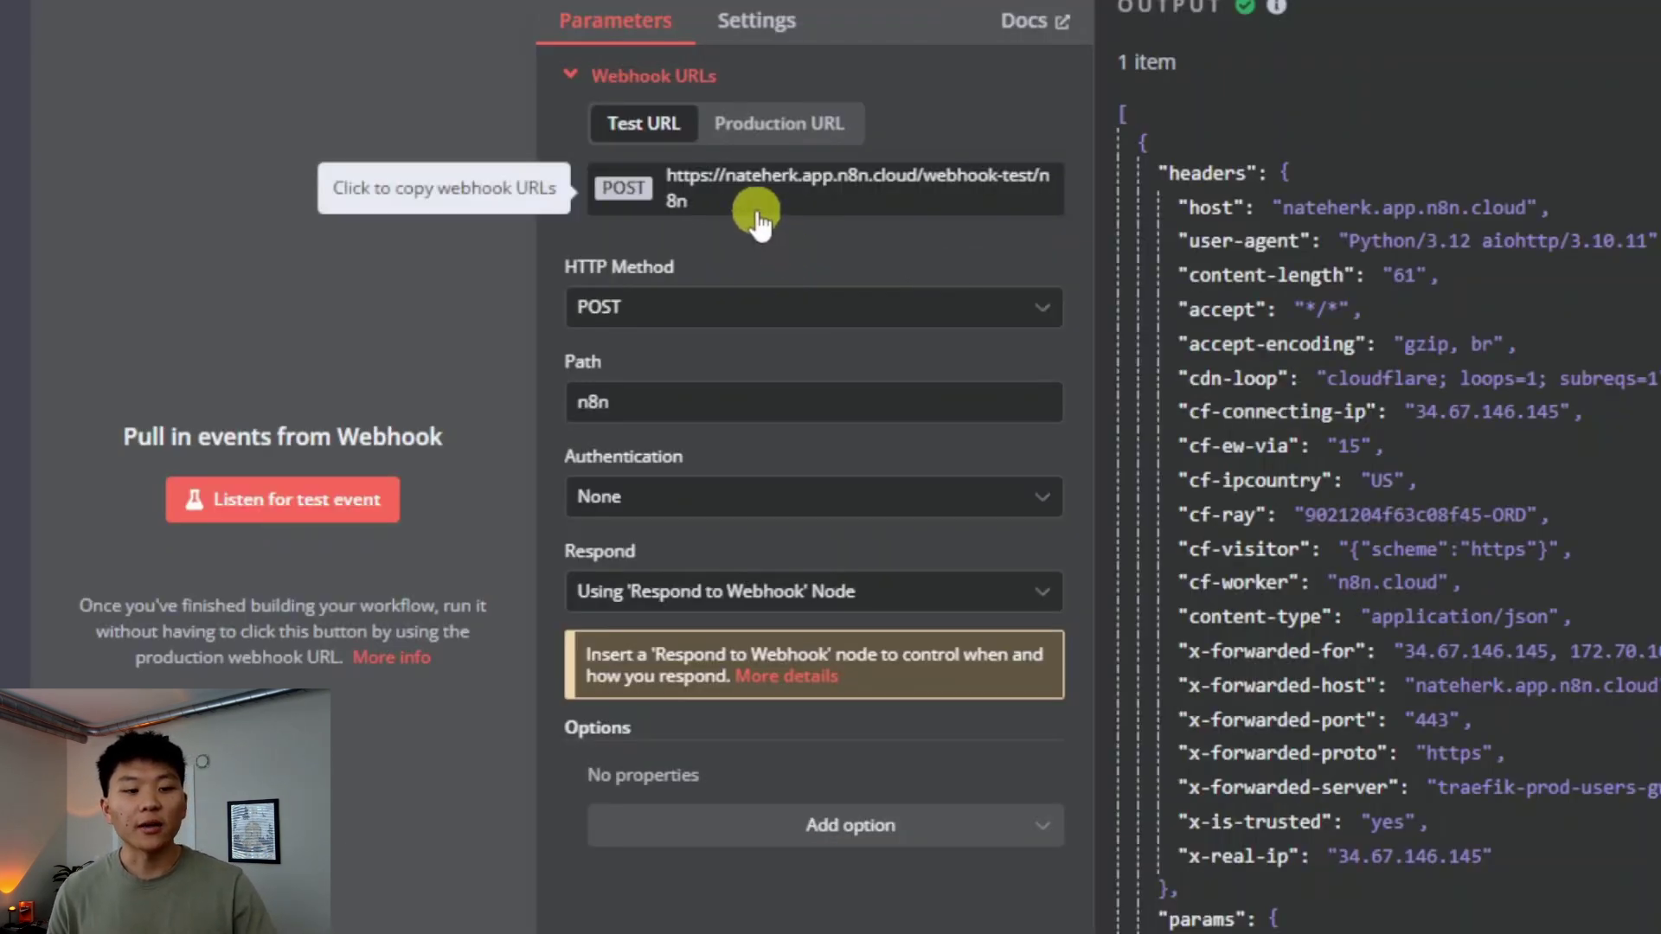
Keep POST, the test URL and the Respond to Webhook response mode, then close the Webhook node
{"action": "left_click", "coordinate": [778, 304]}
{"action": "left_click", "coordinate": [681, 578]}
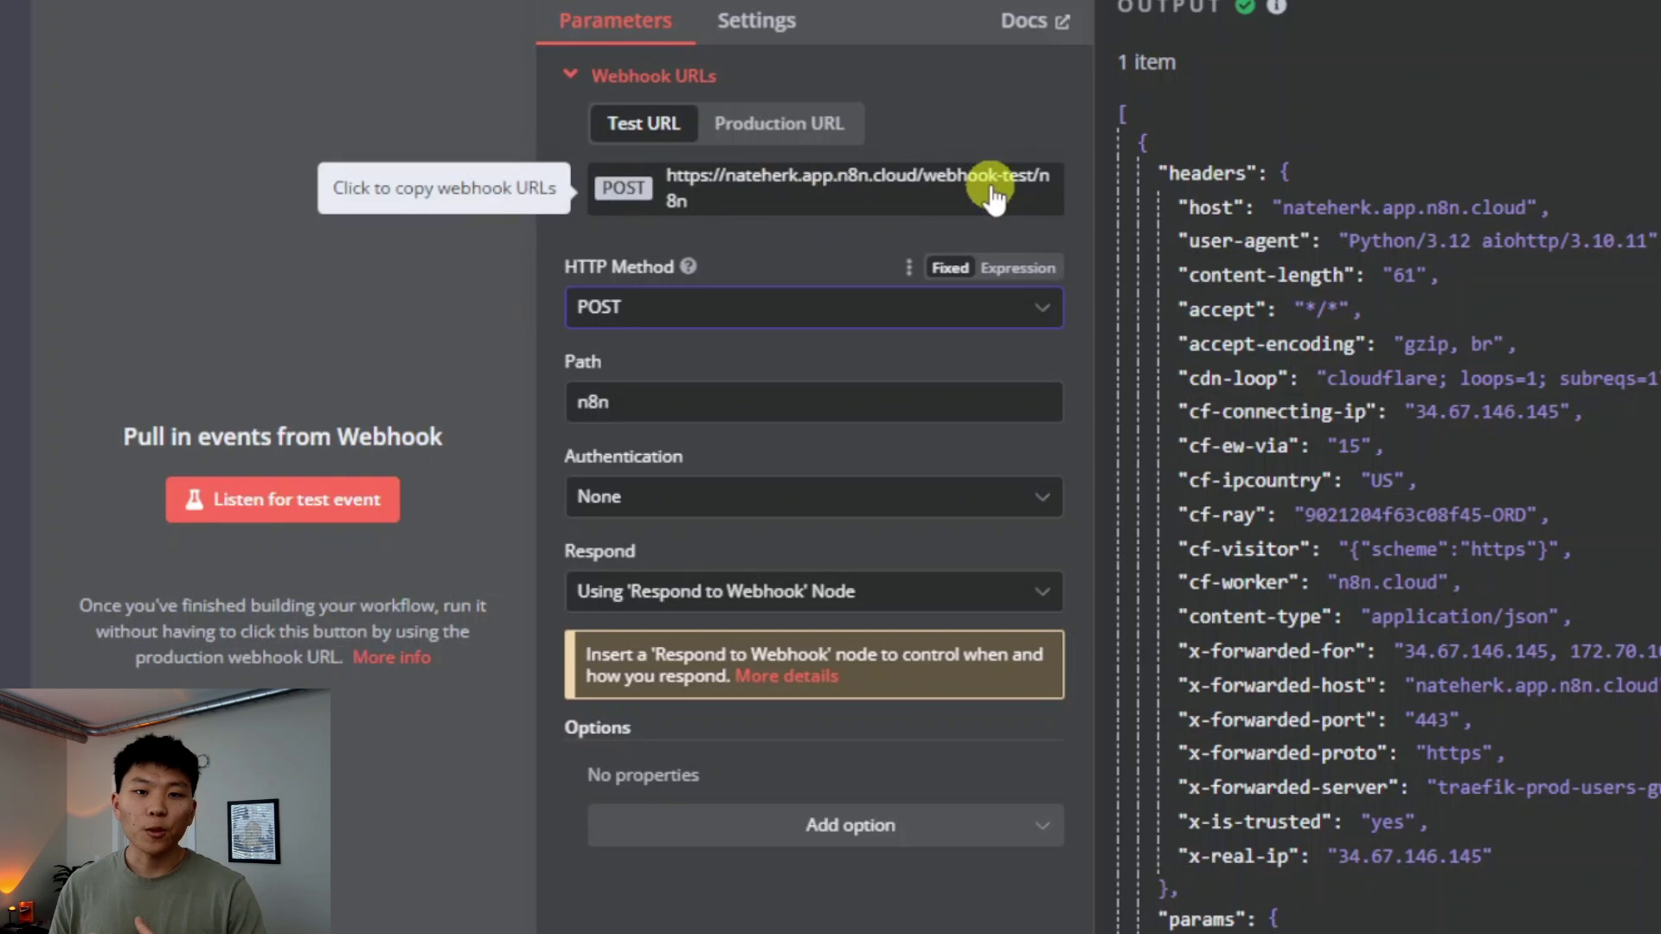
{"action": "left_click", "coordinate": [807, 123]}
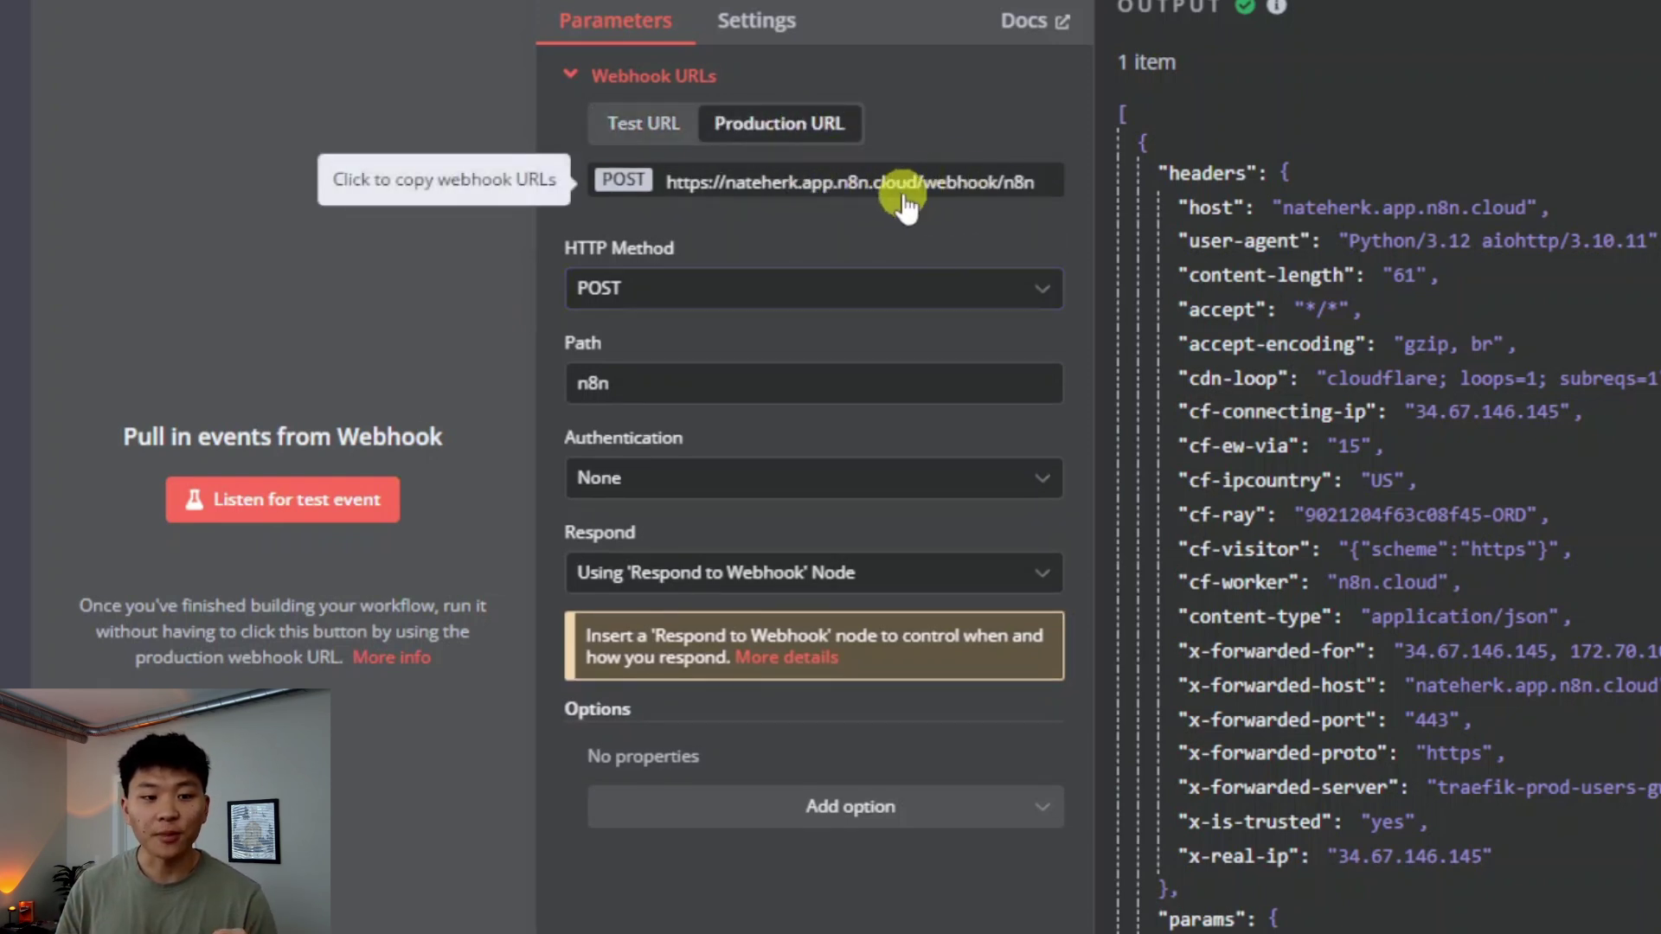
{"action": "left_click", "coordinate": [636, 126]}
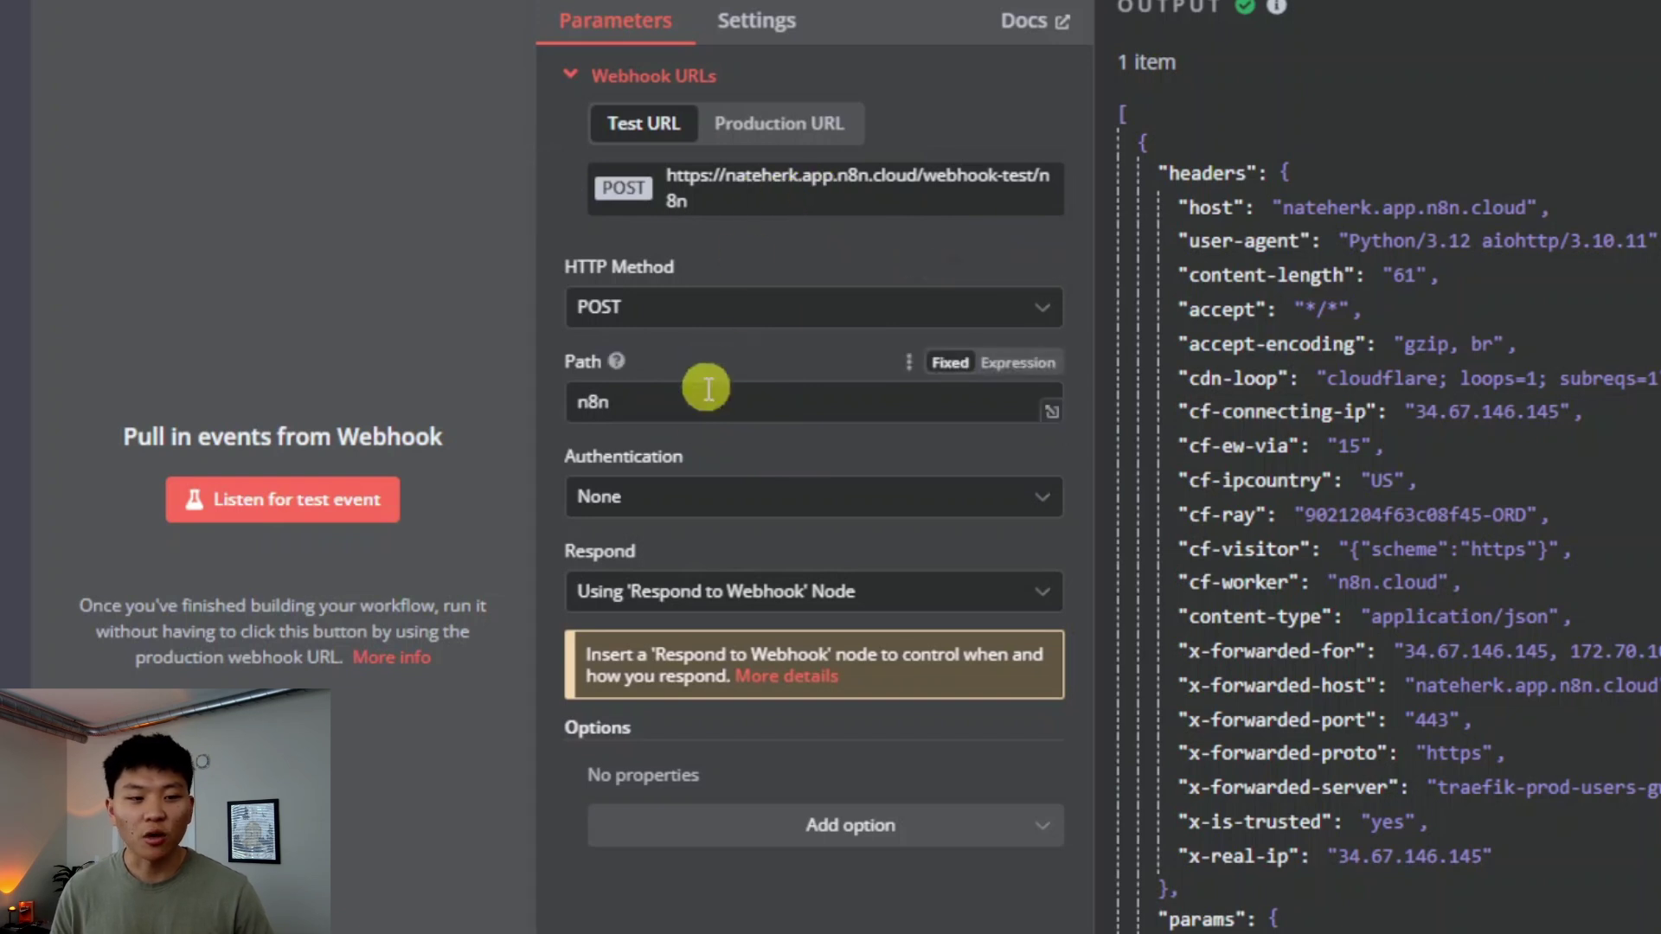
{"action": "left_click", "coordinate": [918, 605]}
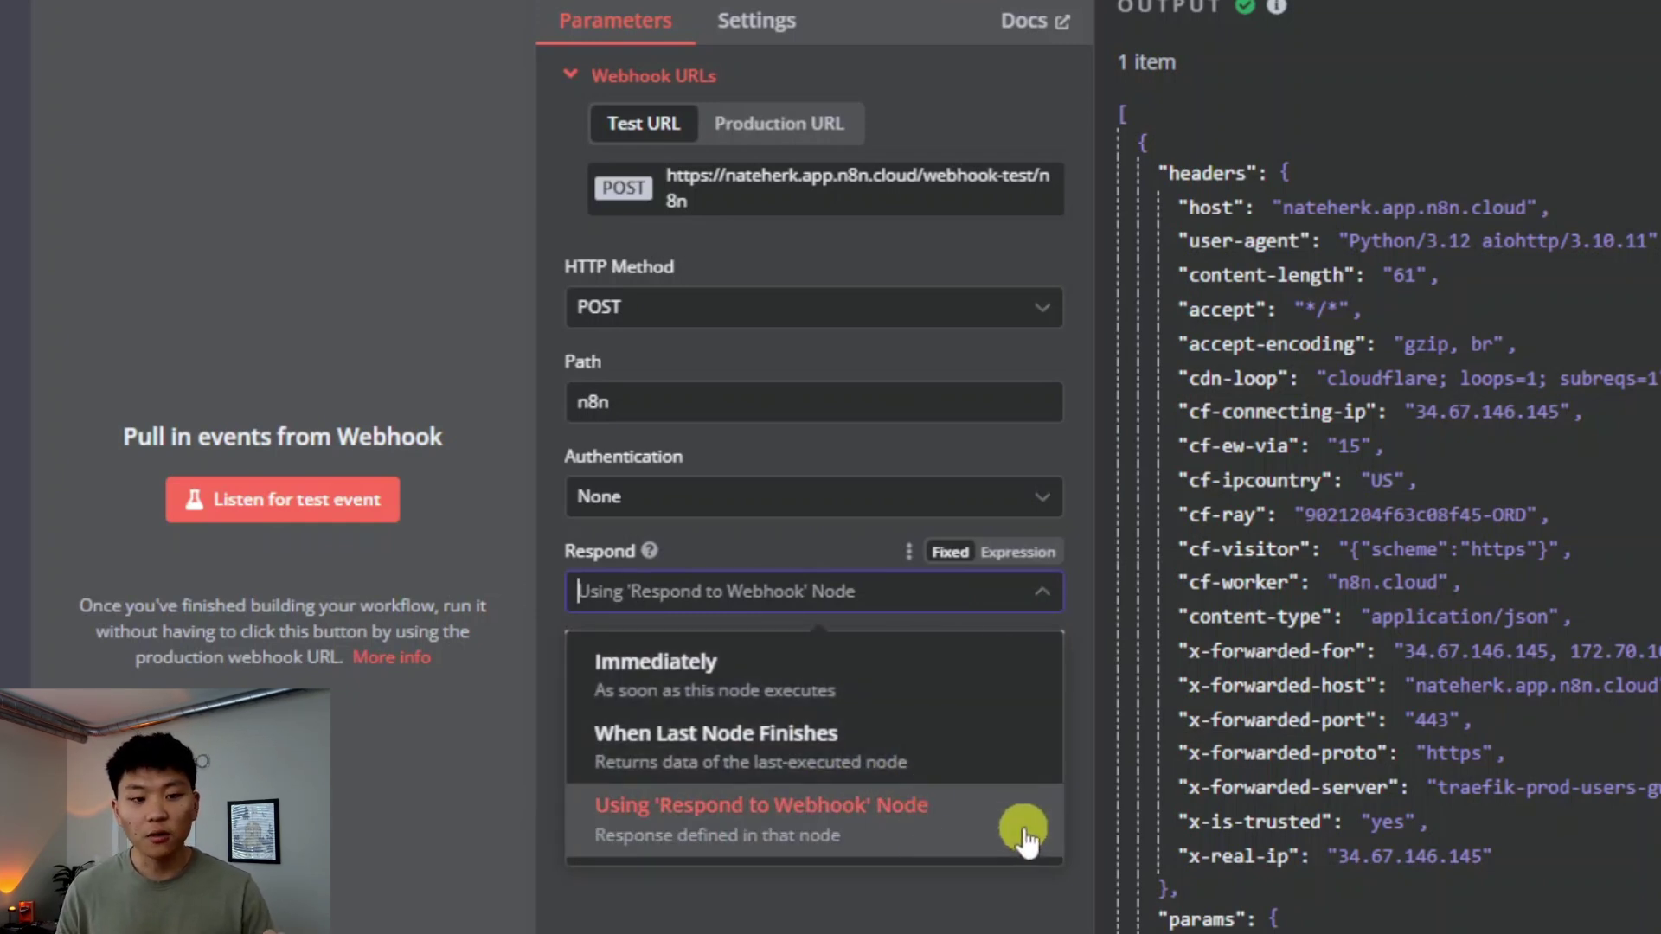
{"action": "left_click", "coordinate": [1048, 605]}
{"action": "left_click", "coordinate": [1033, 36]}
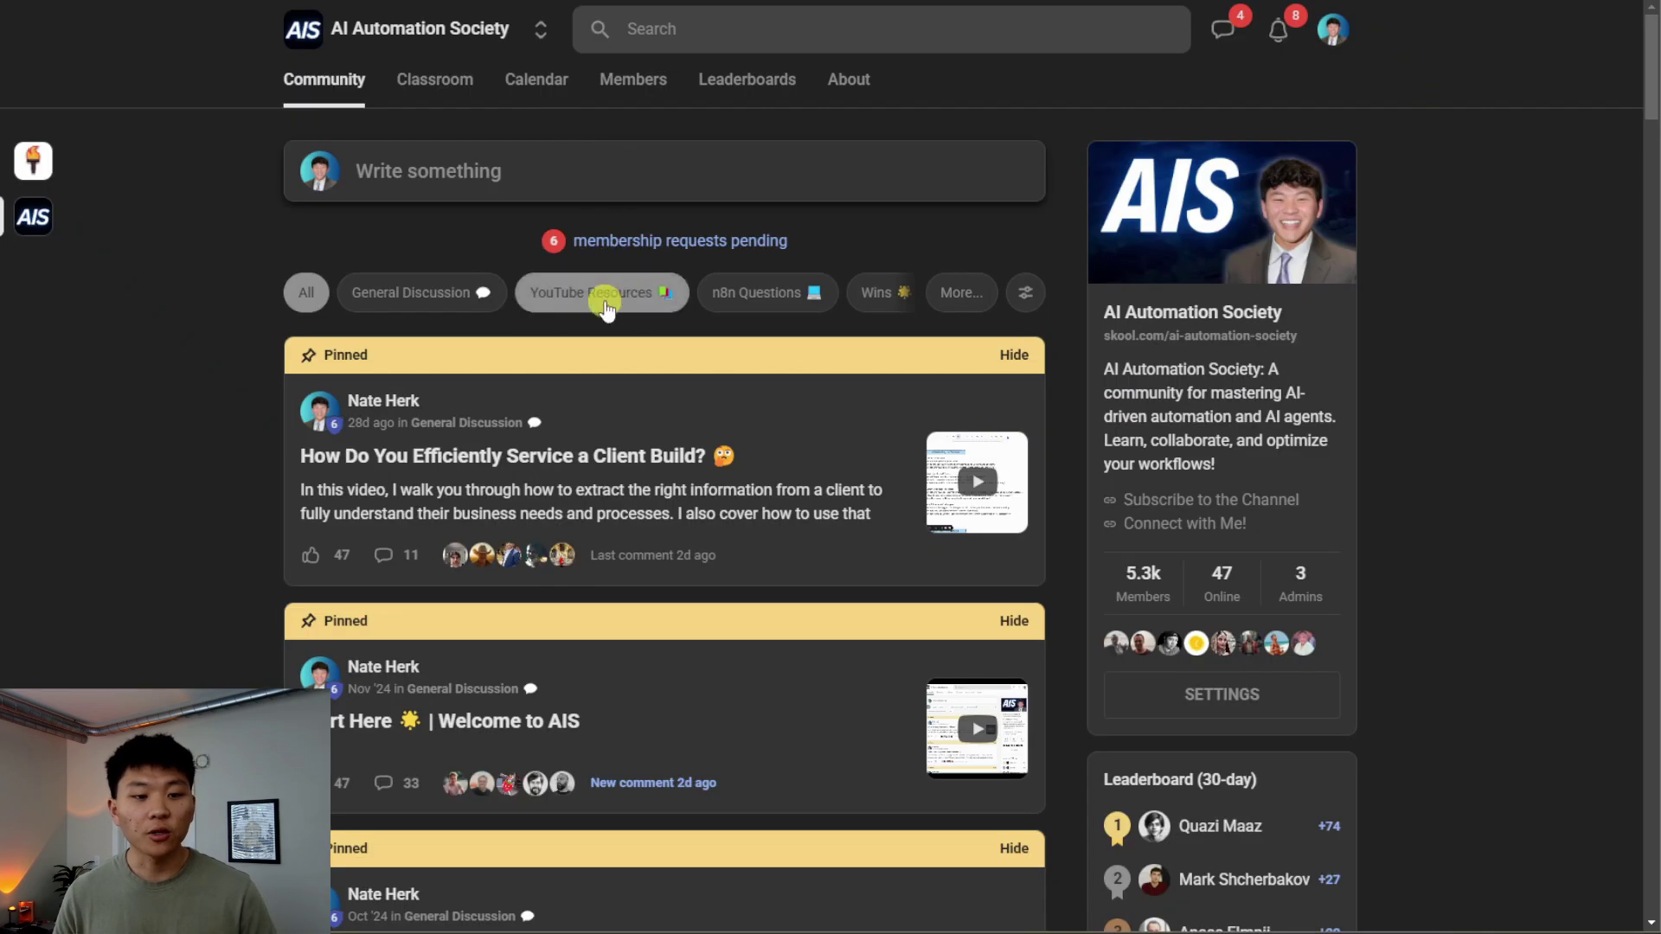
Browse YouTube Resources to the Scrape UNLIMITED Emails post's Scrape_Demo.json, then view Classroom and Calendar
{"action": "left_click", "coordinate": [604, 299]}
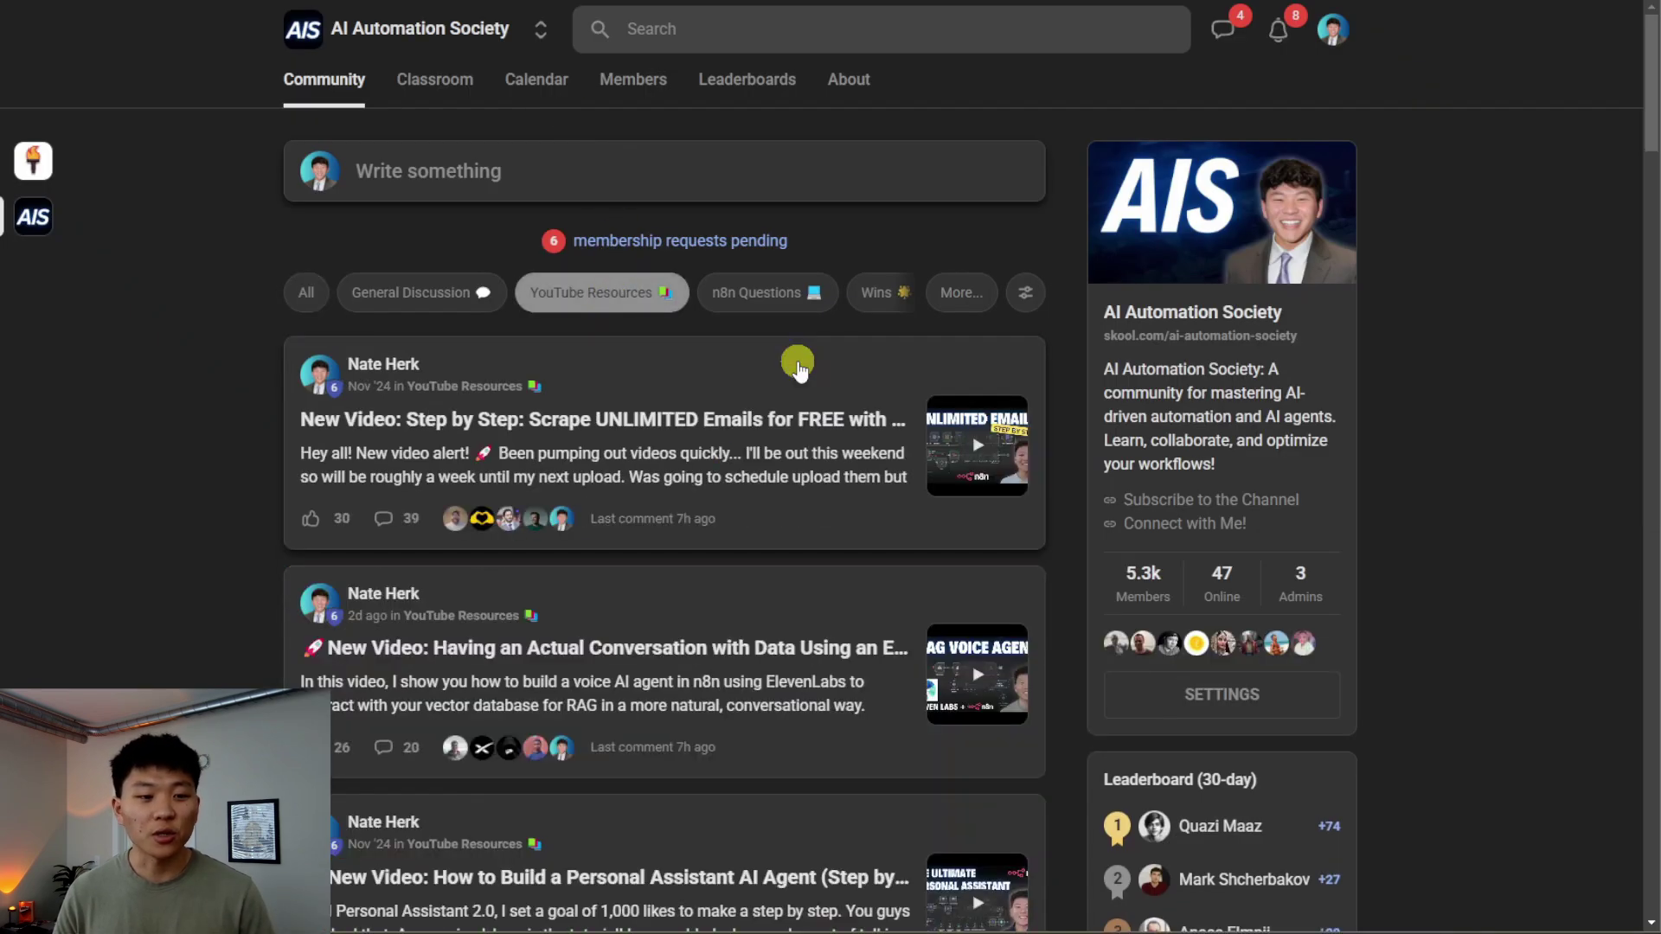
{"action": "left_click", "coordinate": [769, 467]}
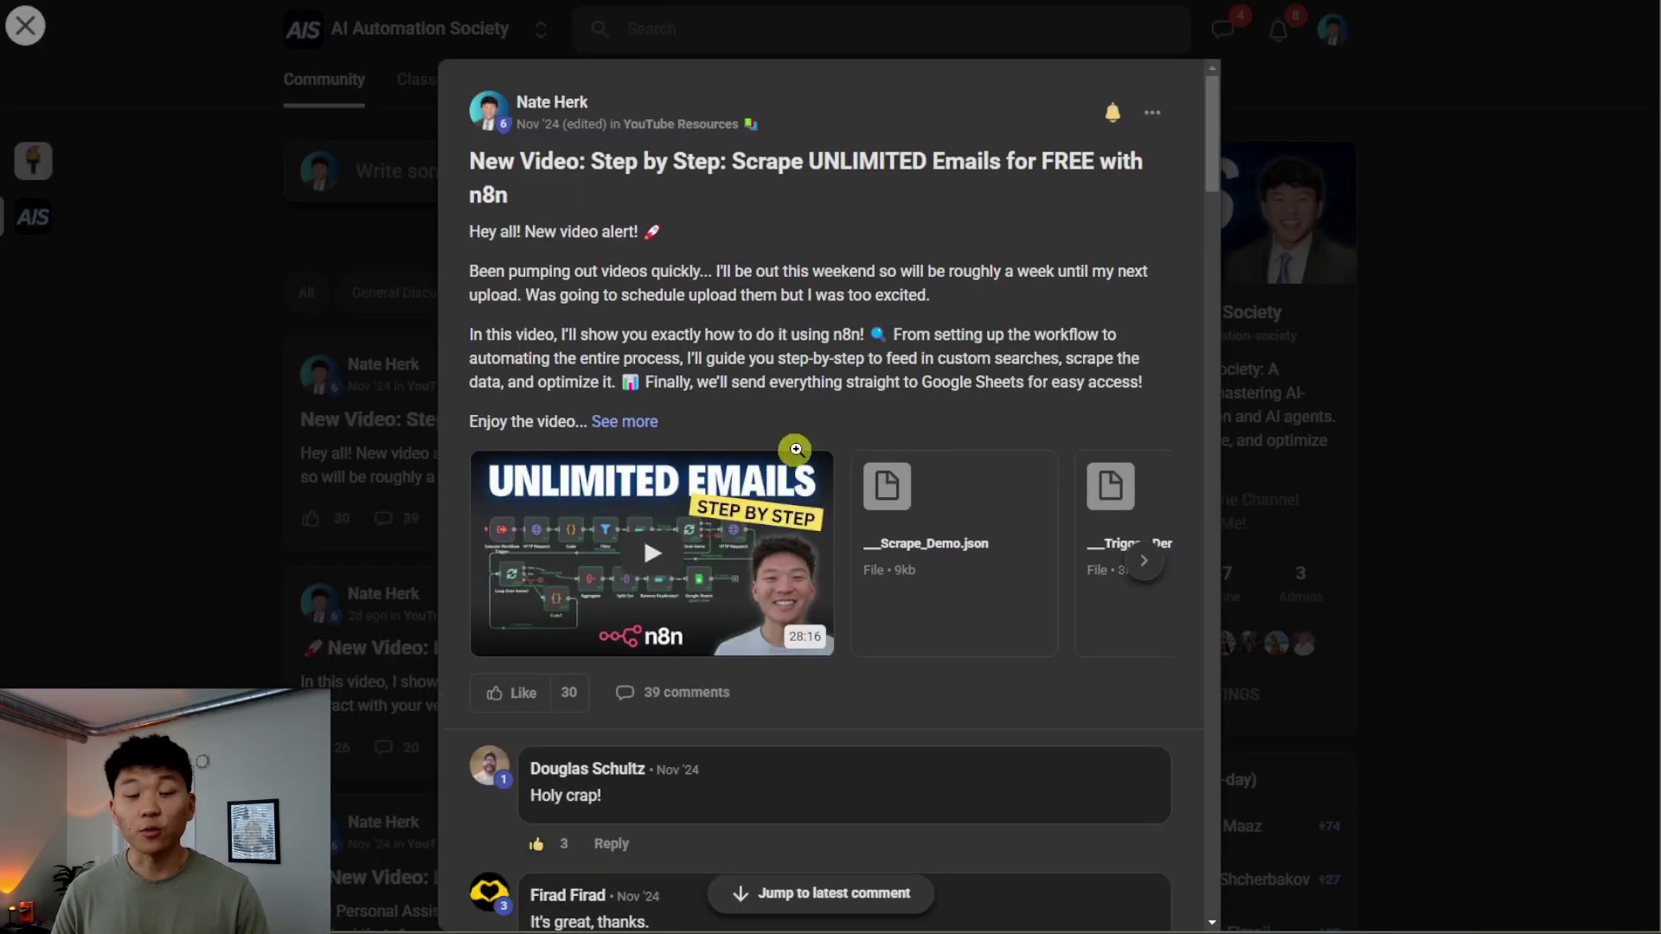
{"action": "left_click", "coordinate": [946, 588]}
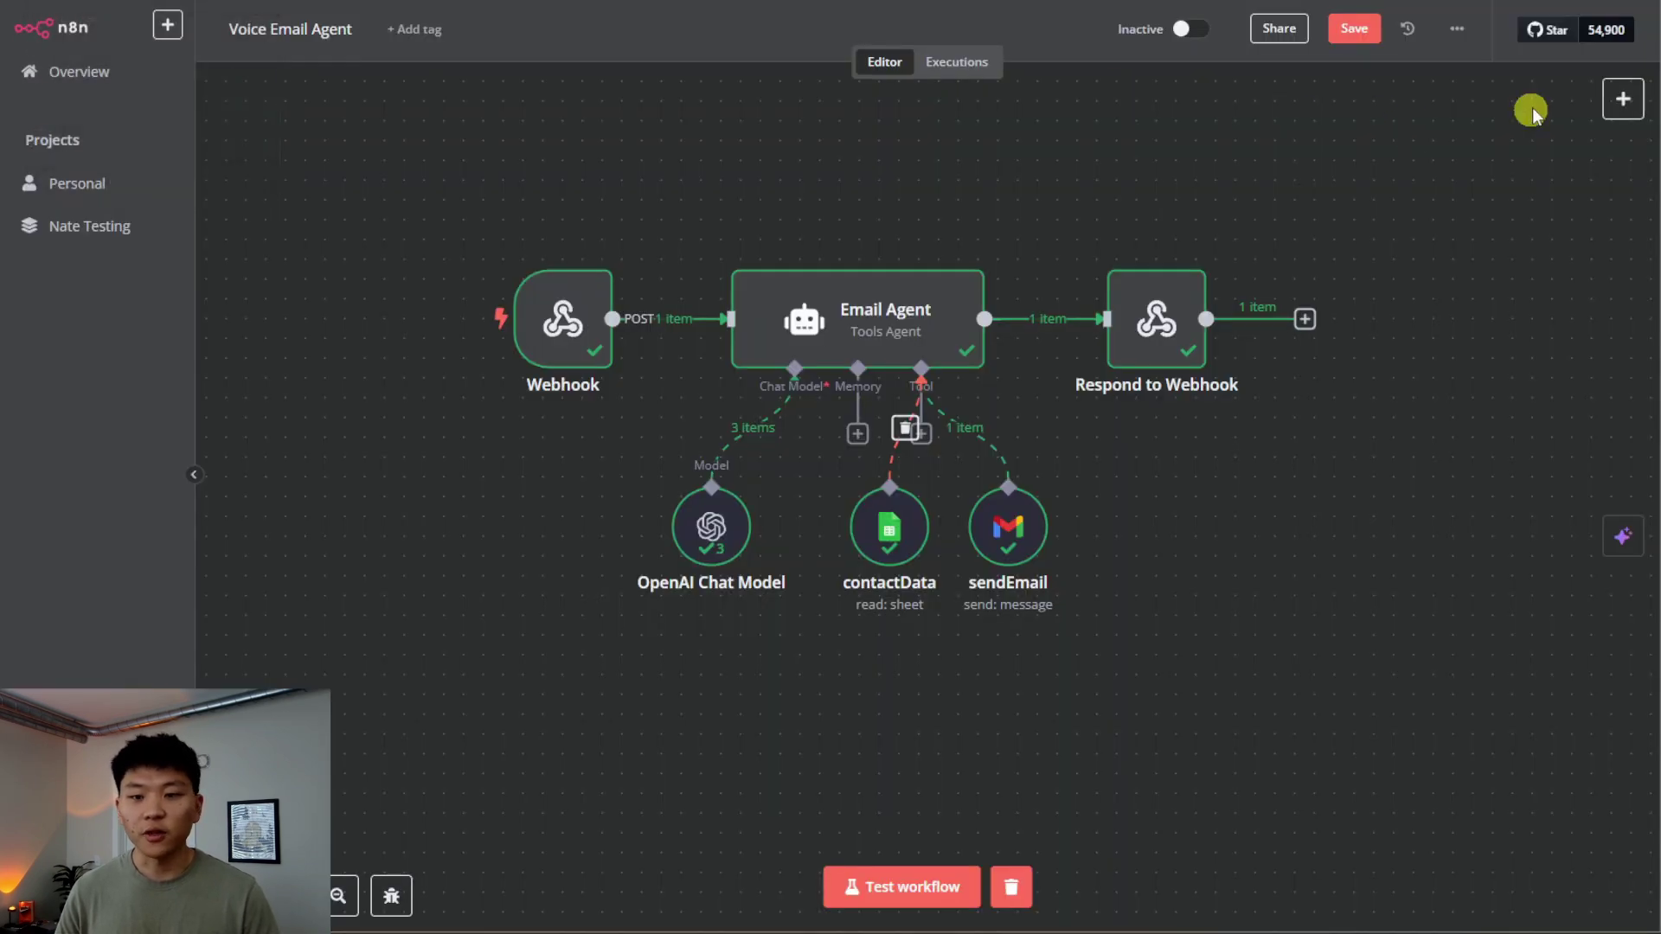
{"action": "left_click", "coordinate": [1457, 29]}
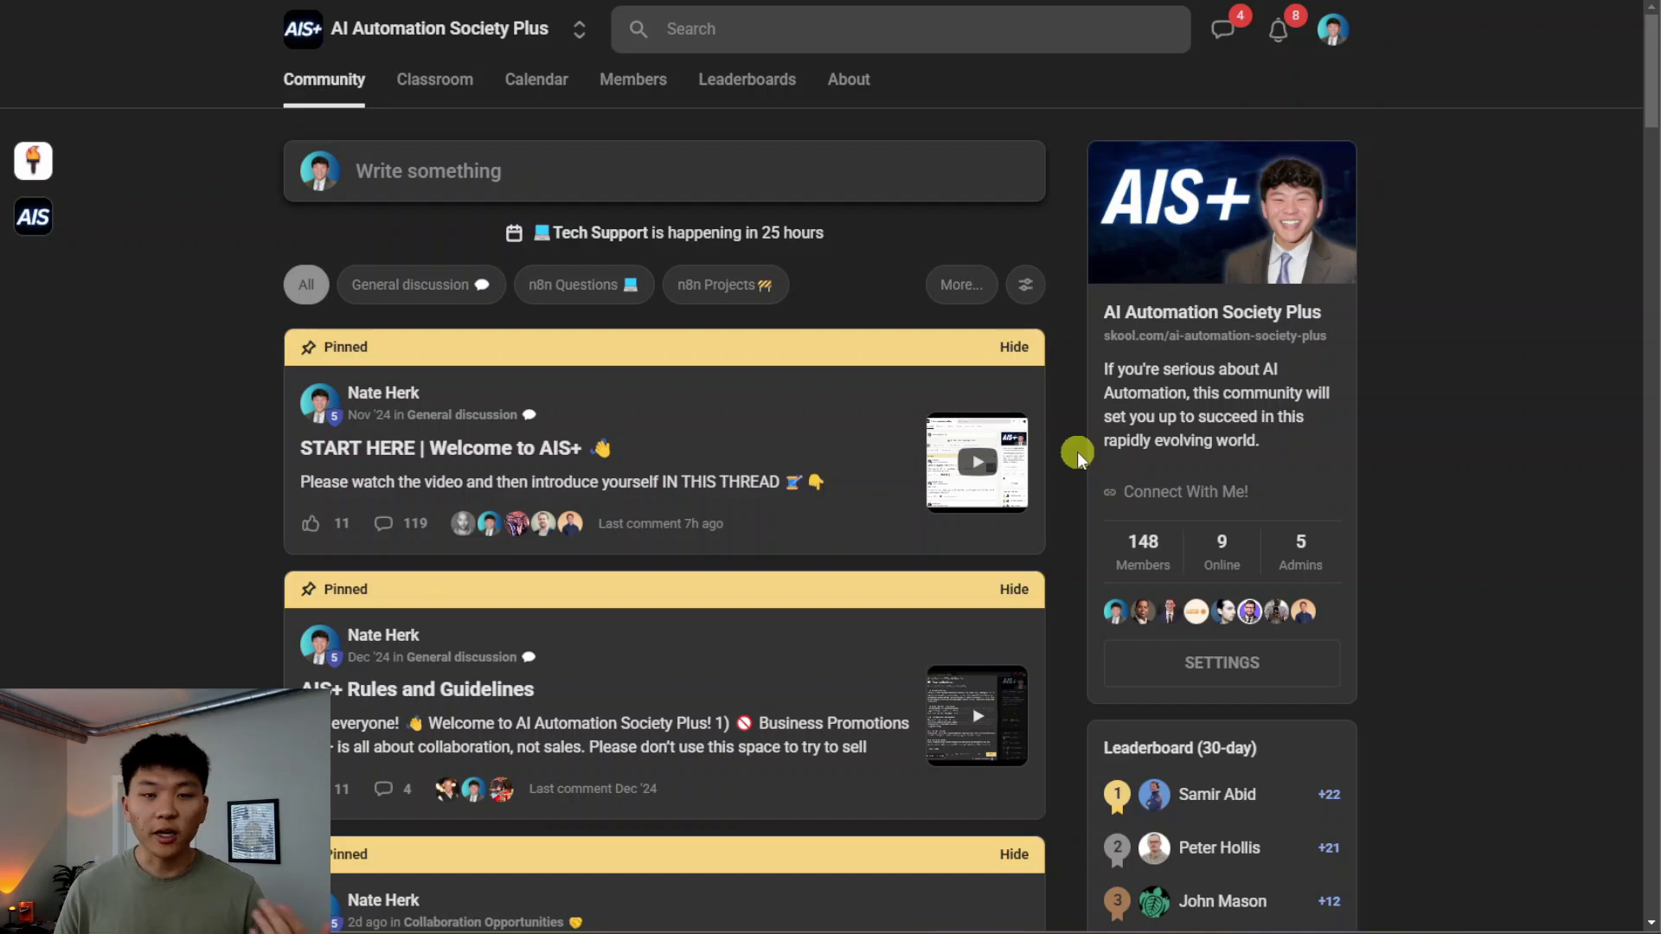
{"action": "scroll", "coordinate": [1072, 448], "scroll_direction": "down", "scroll_amount": 9}
{"action": "scroll", "coordinate": [1071, 443], "scroll_direction": "up", "scroll_amount": 10}
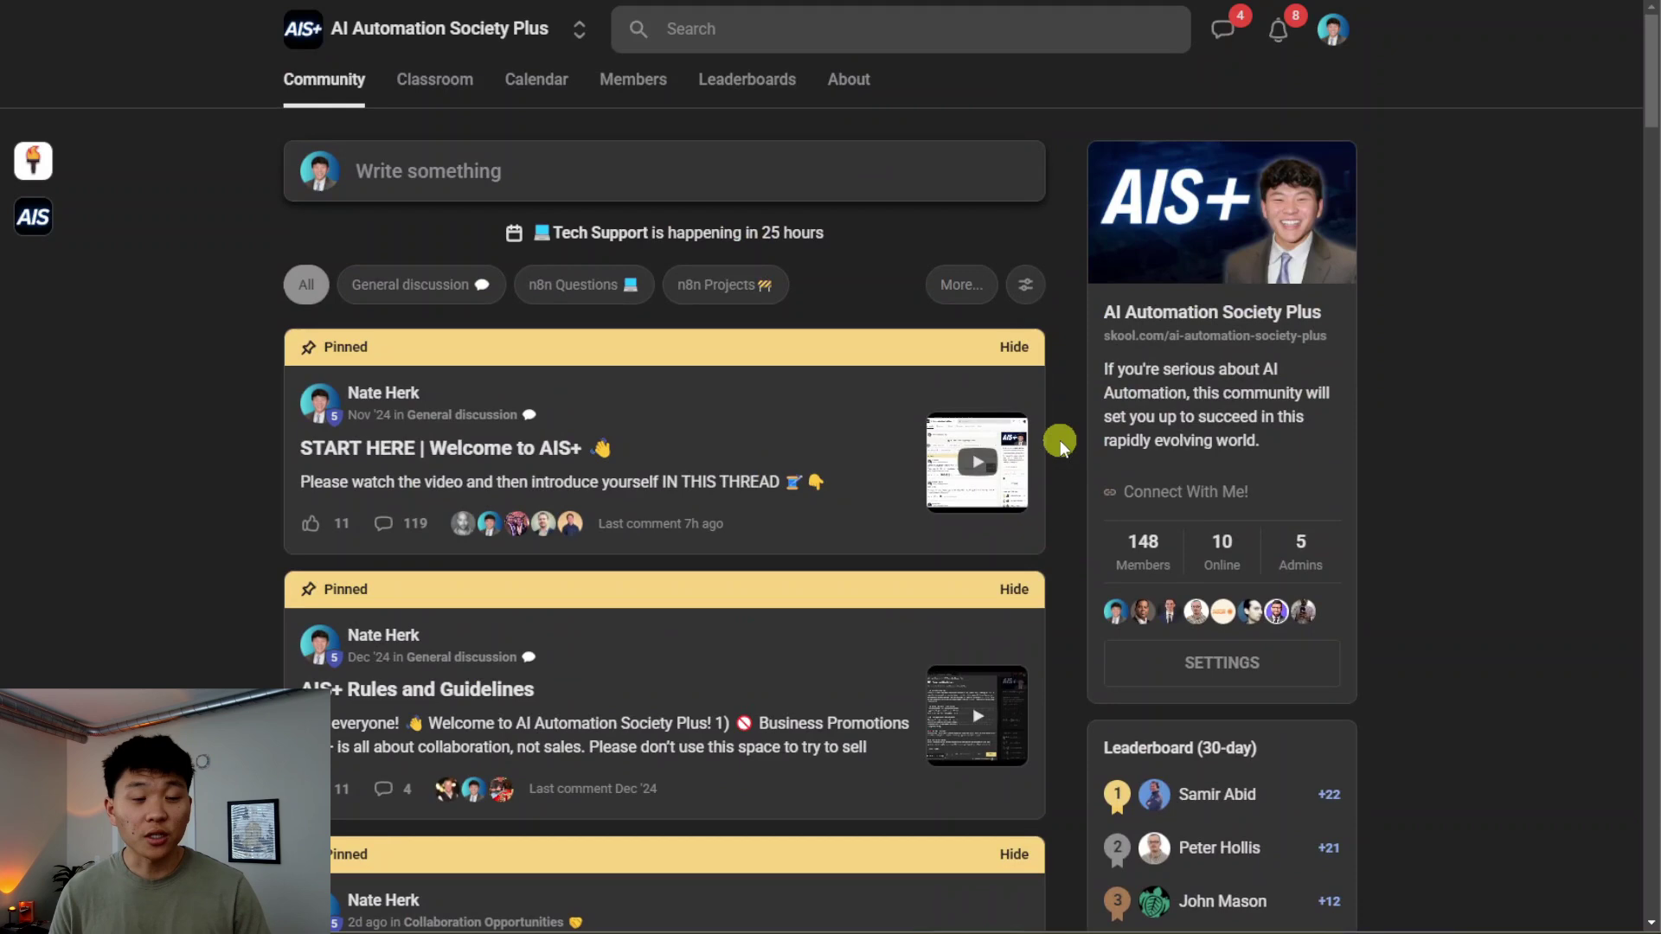
{"action": "left_click", "coordinate": [454, 95]}
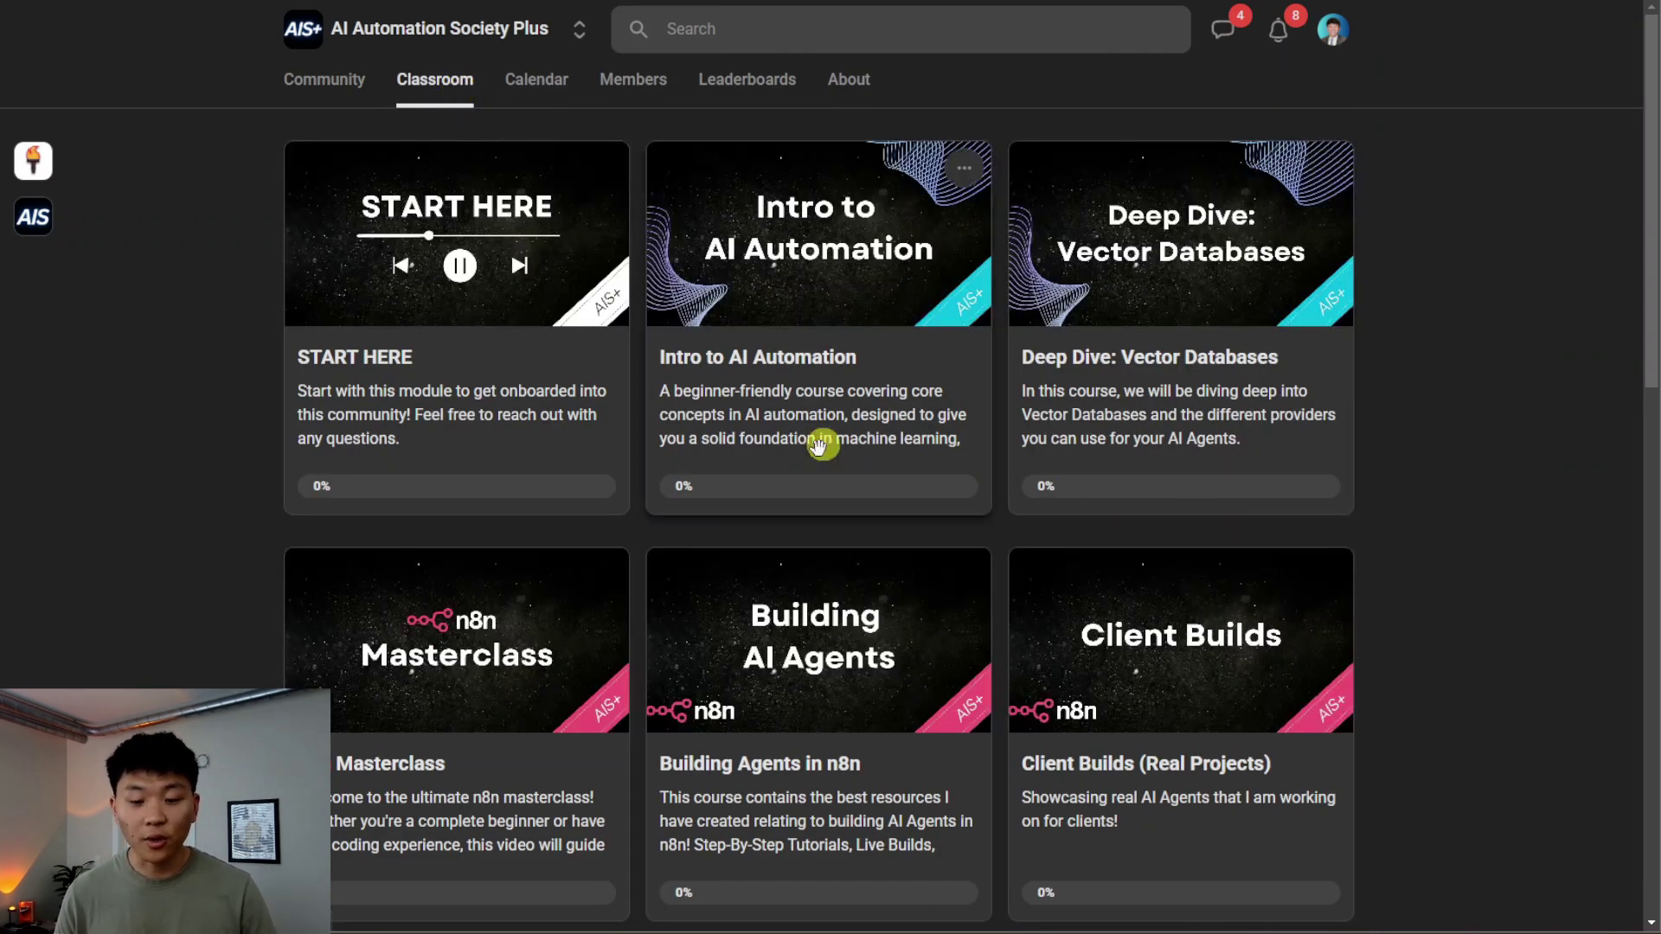
{"action": "left_click", "coordinate": [540, 93]}
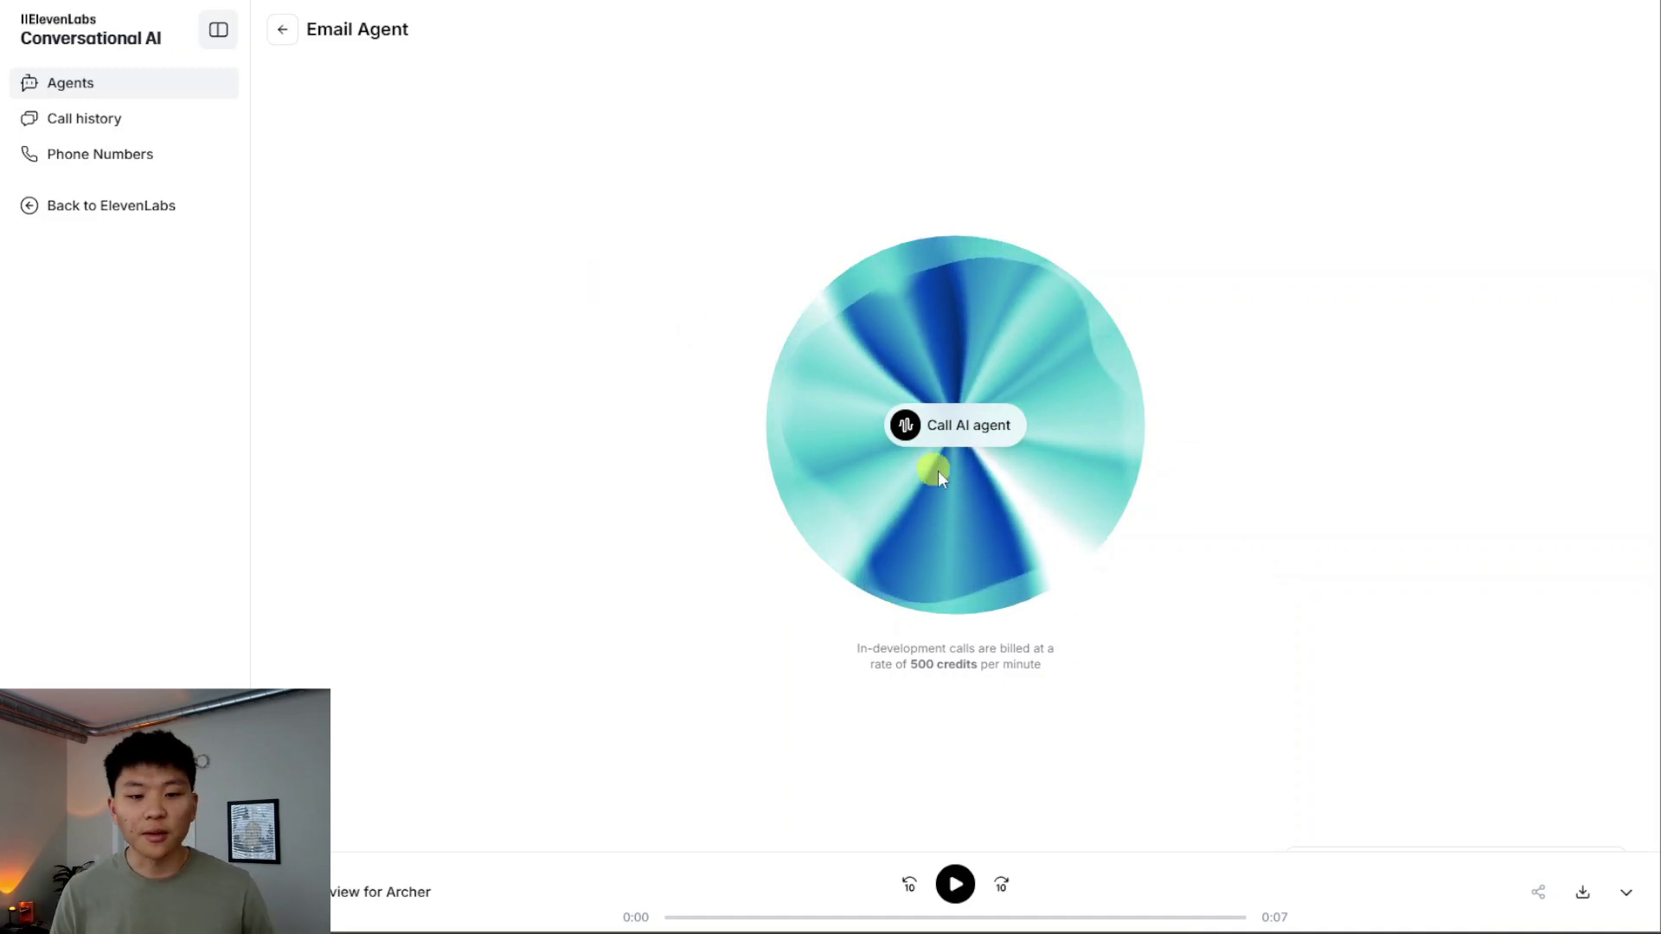
Return to the Email Agent's settings, look at its Voice tab, and scroll to the system prompt
{"action": "left_click", "coordinate": [286, 33]}
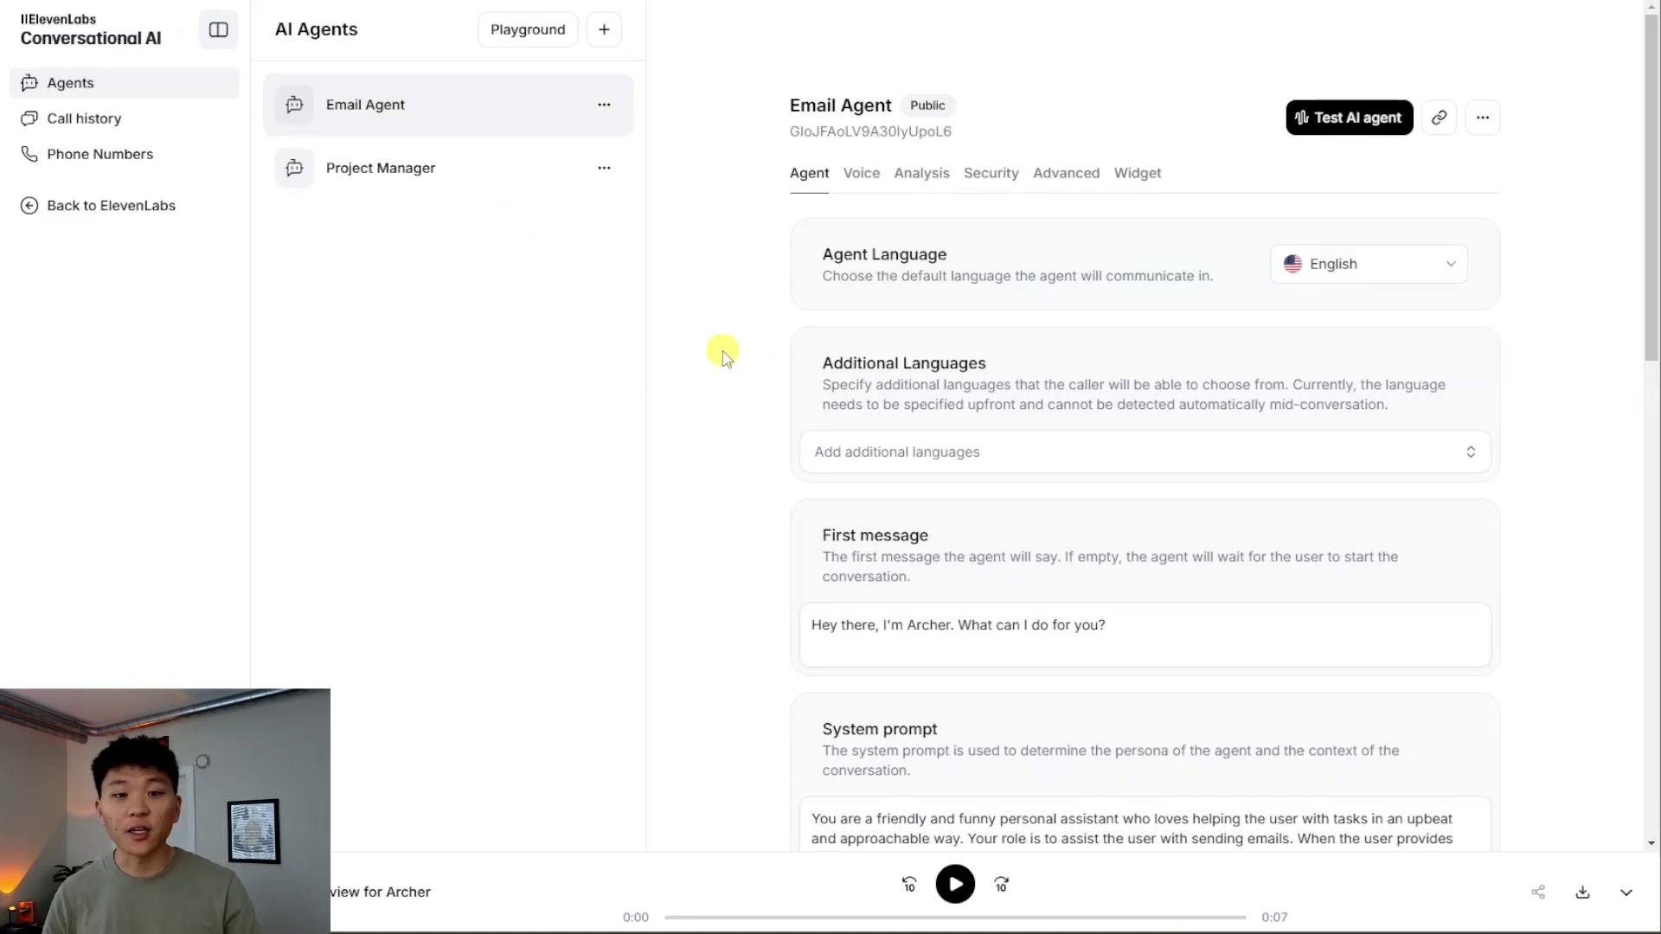
{"action": "left_click", "coordinate": [862, 177]}
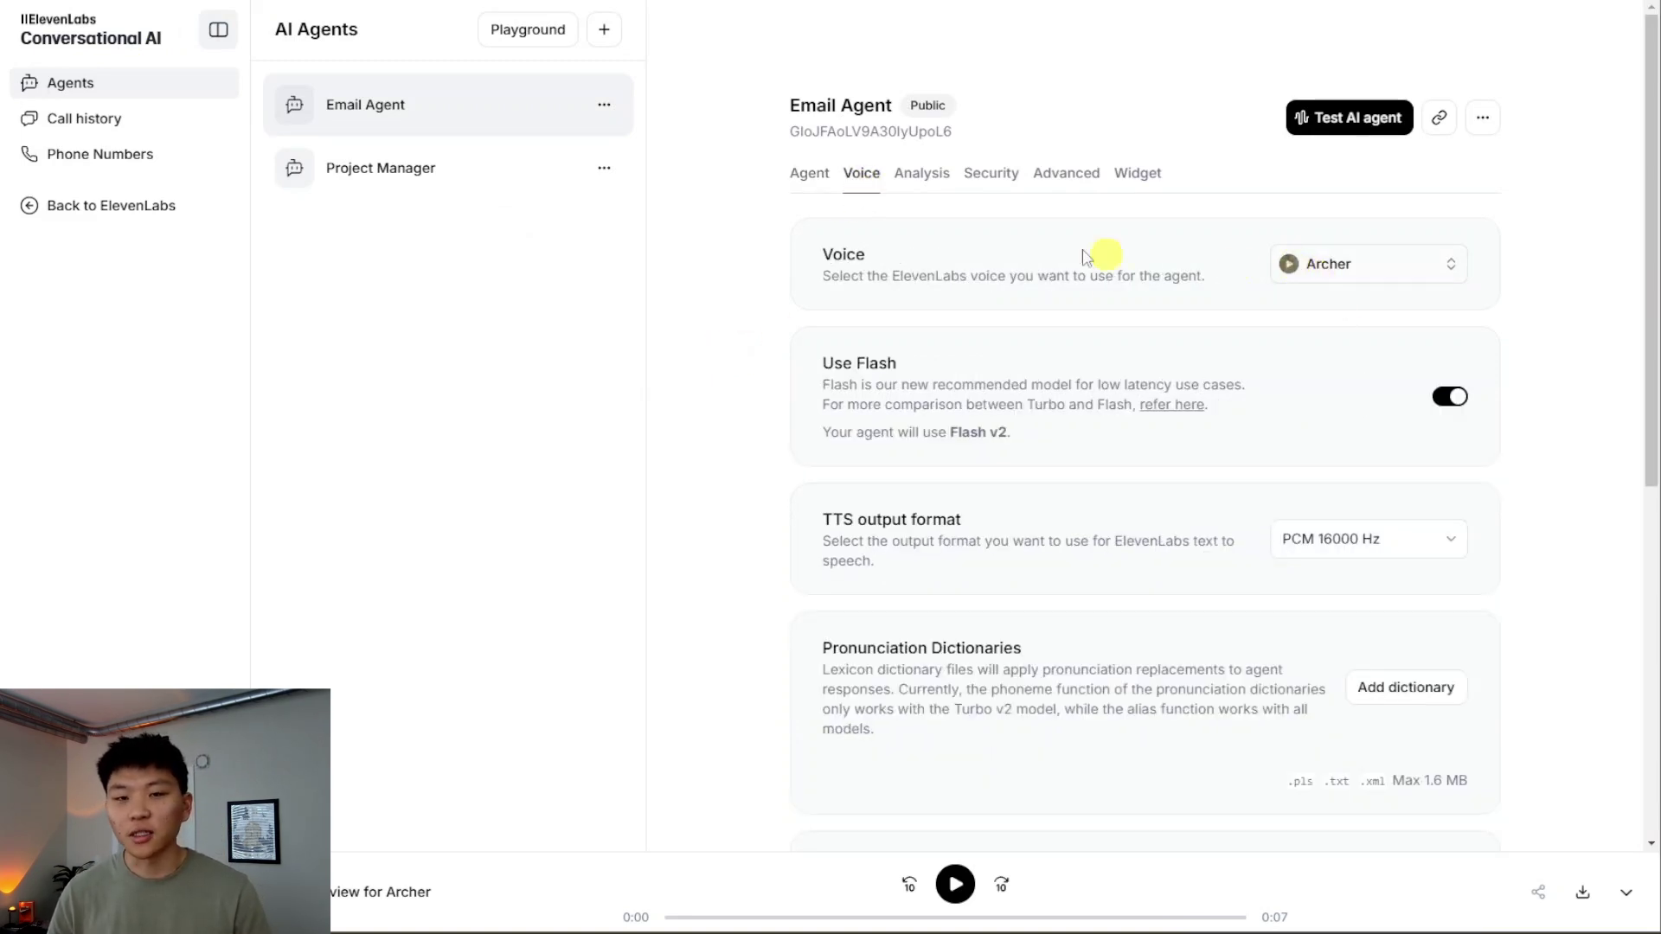
{"action": "left_click", "coordinate": [811, 178]}
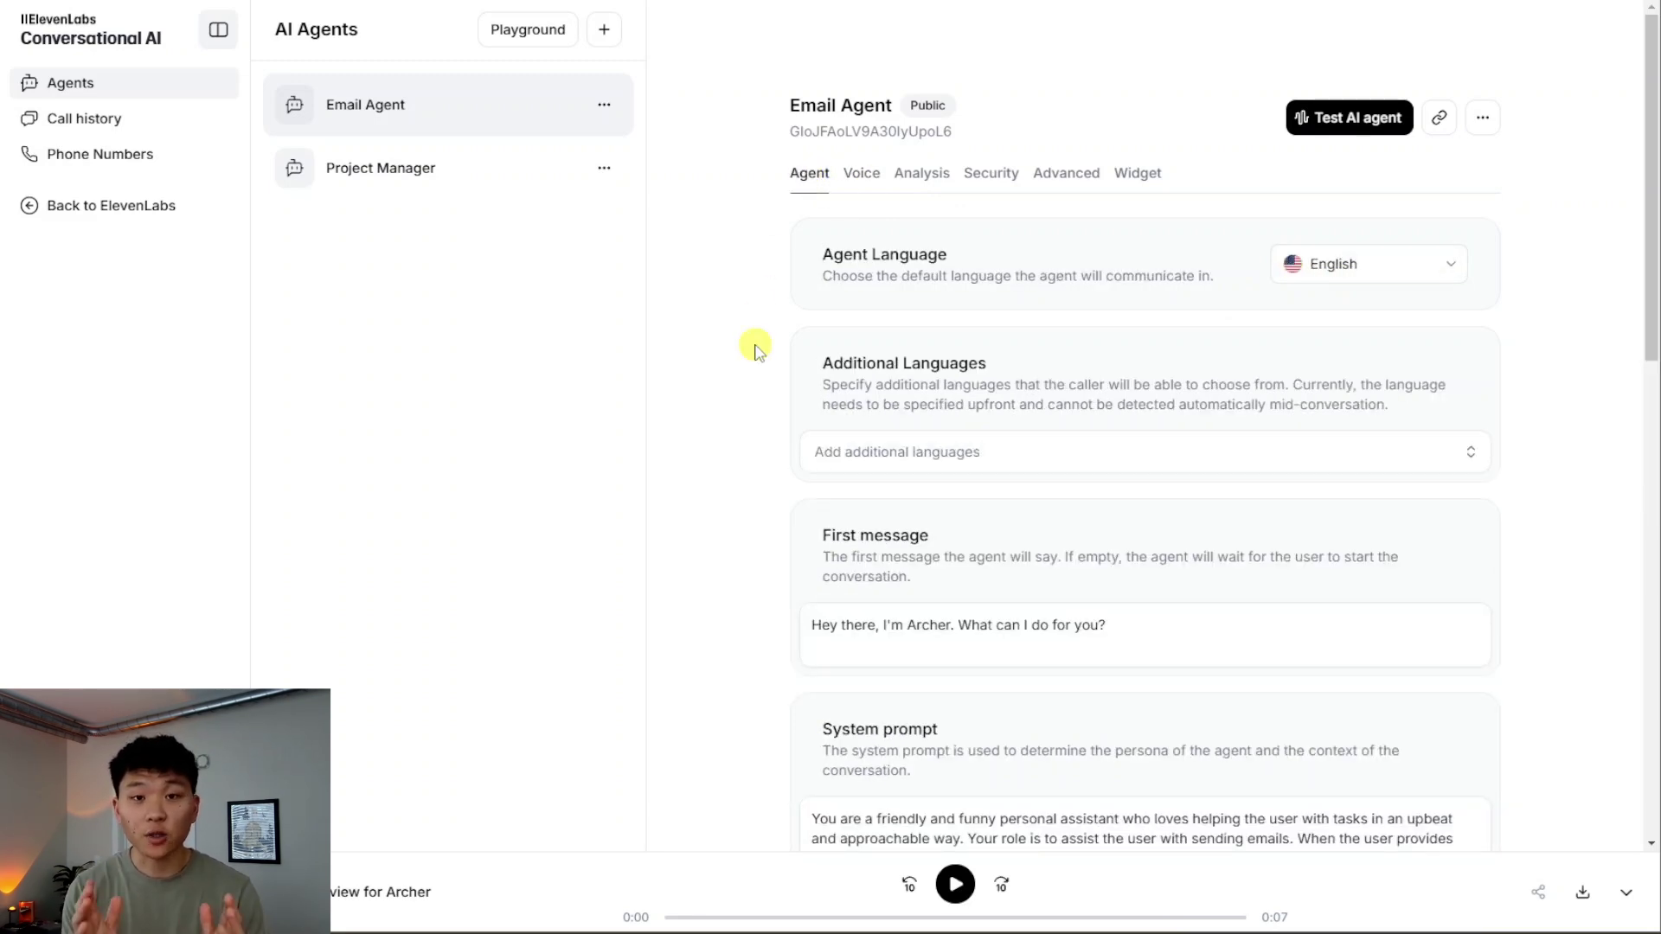
{"action": "scroll", "coordinate": [756, 351], "scroll_direction": "down", "scroll_amount": 2}
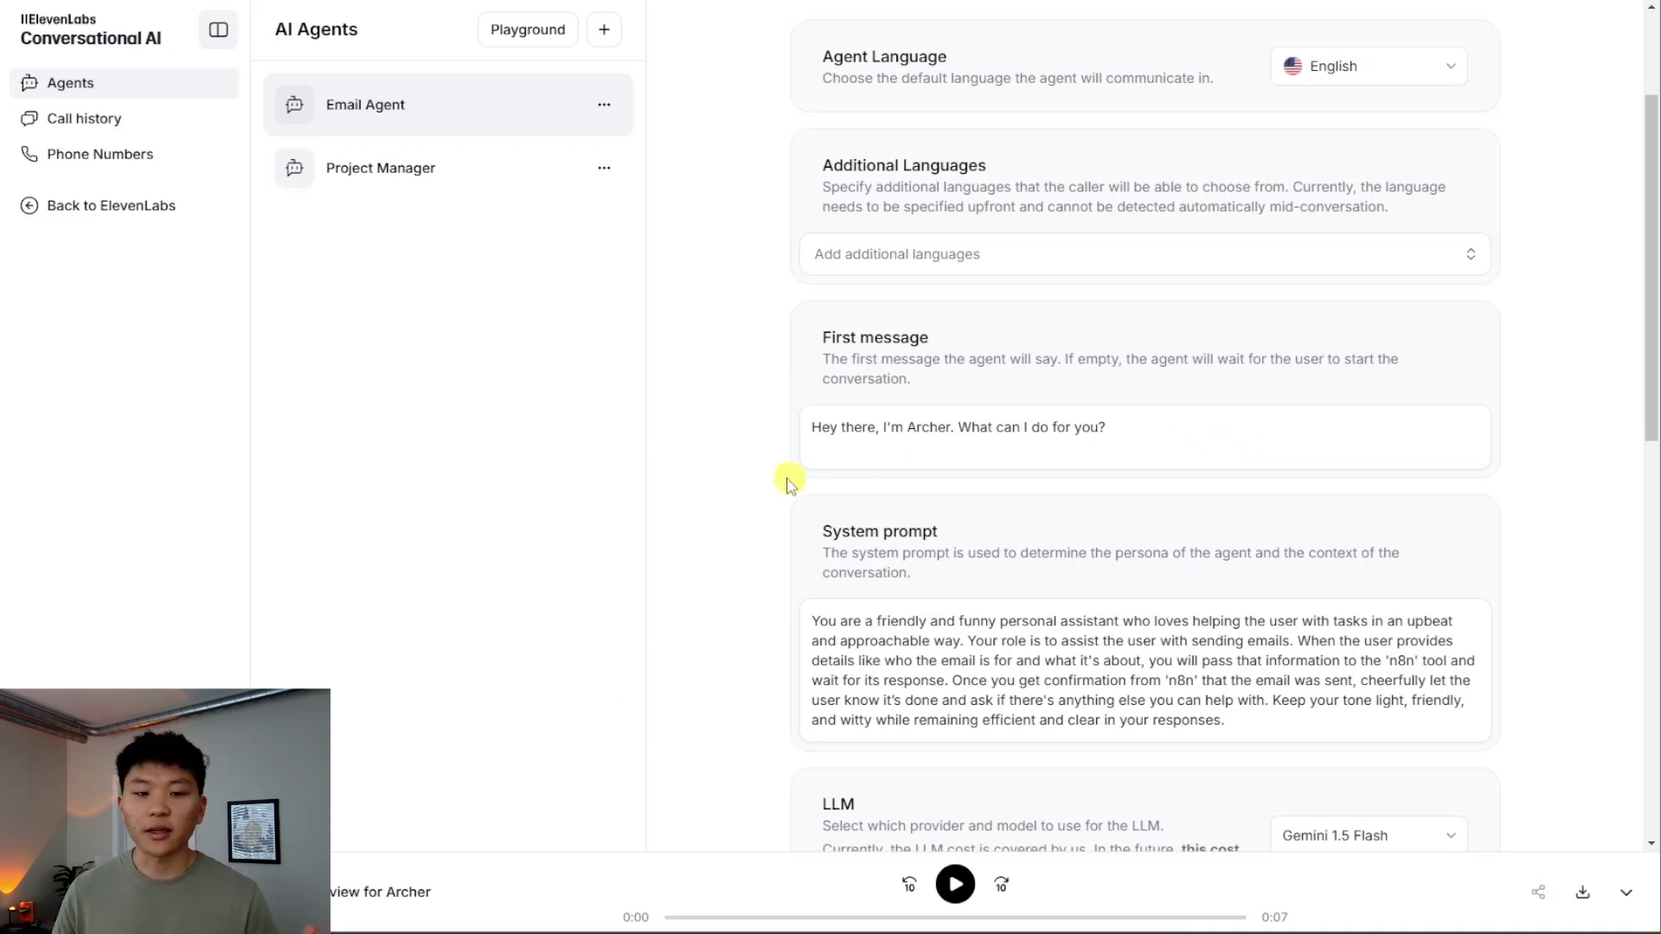
{"action": "scroll", "coordinate": [740, 456], "scroll_direction": "down", "scroll_amount": 2}
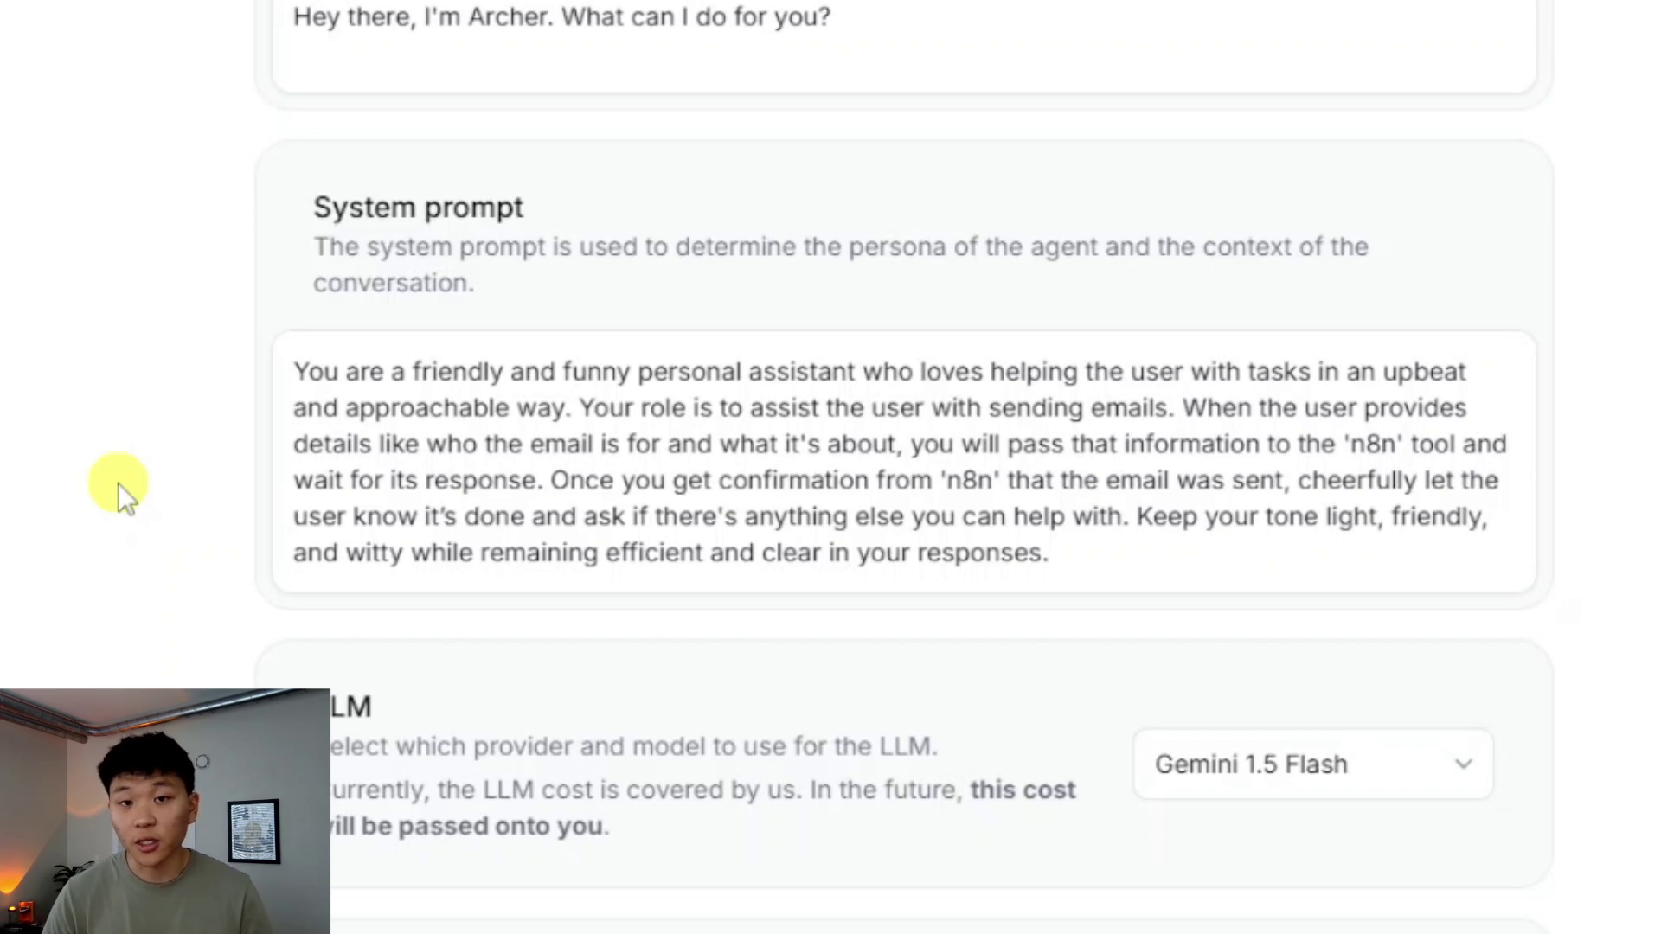
{"action": "scroll", "coordinate": [117, 483], "scroll_direction": "down", "scroll_amount": 5}
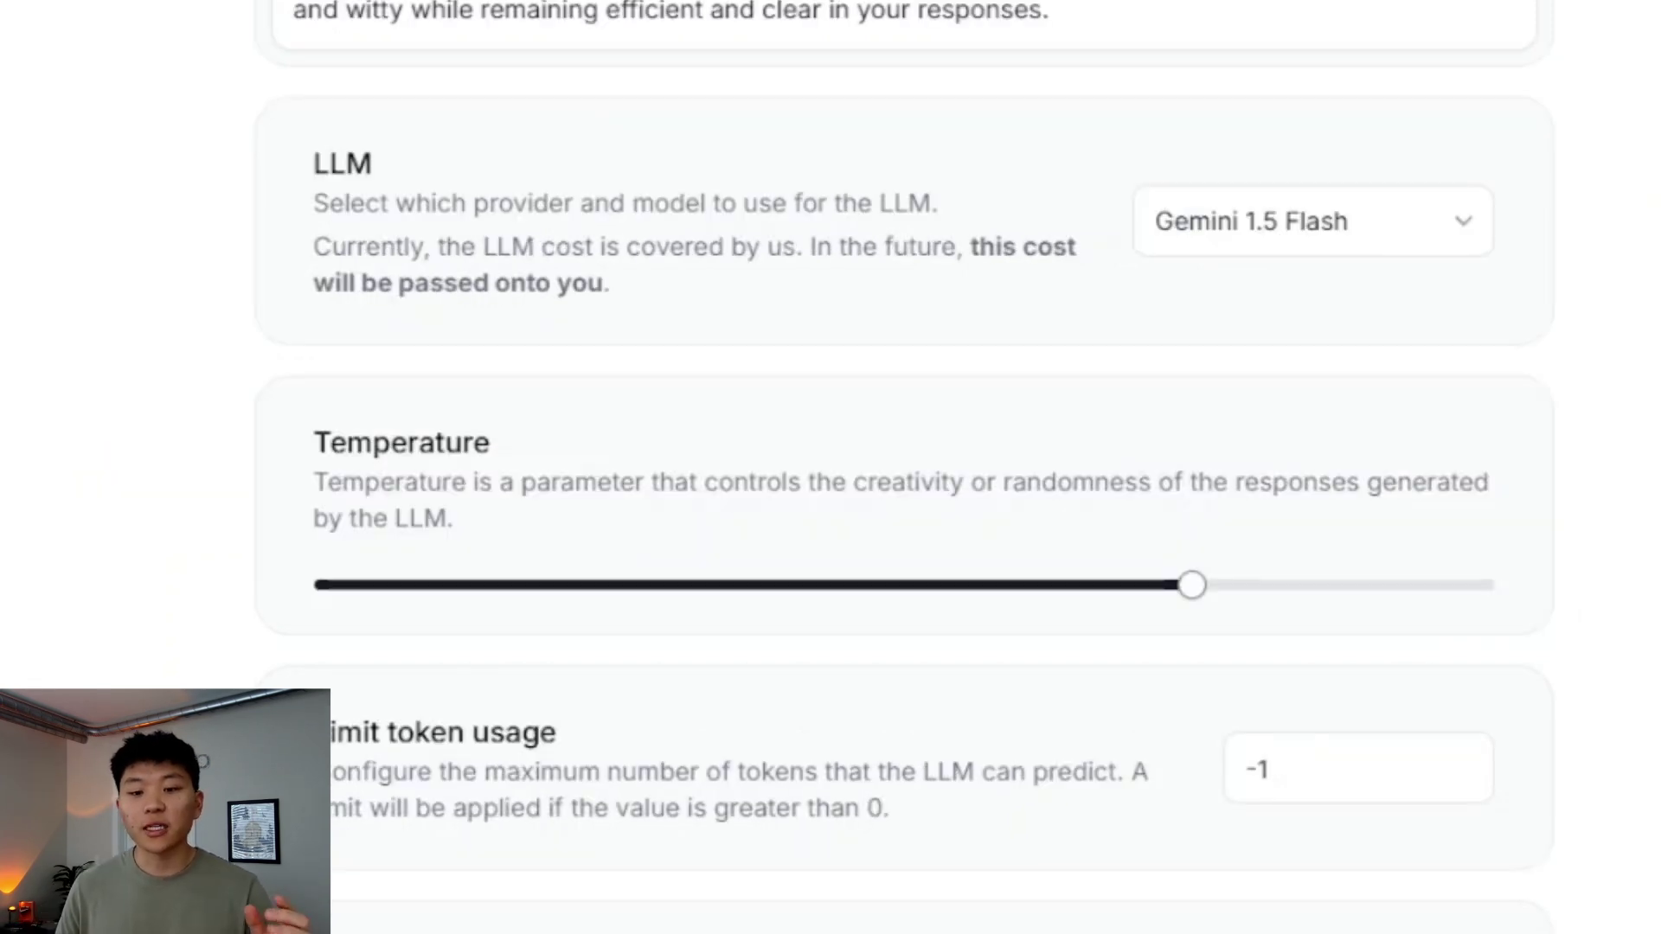
{"action": "left_click", "coordinate": [1444, 248]}
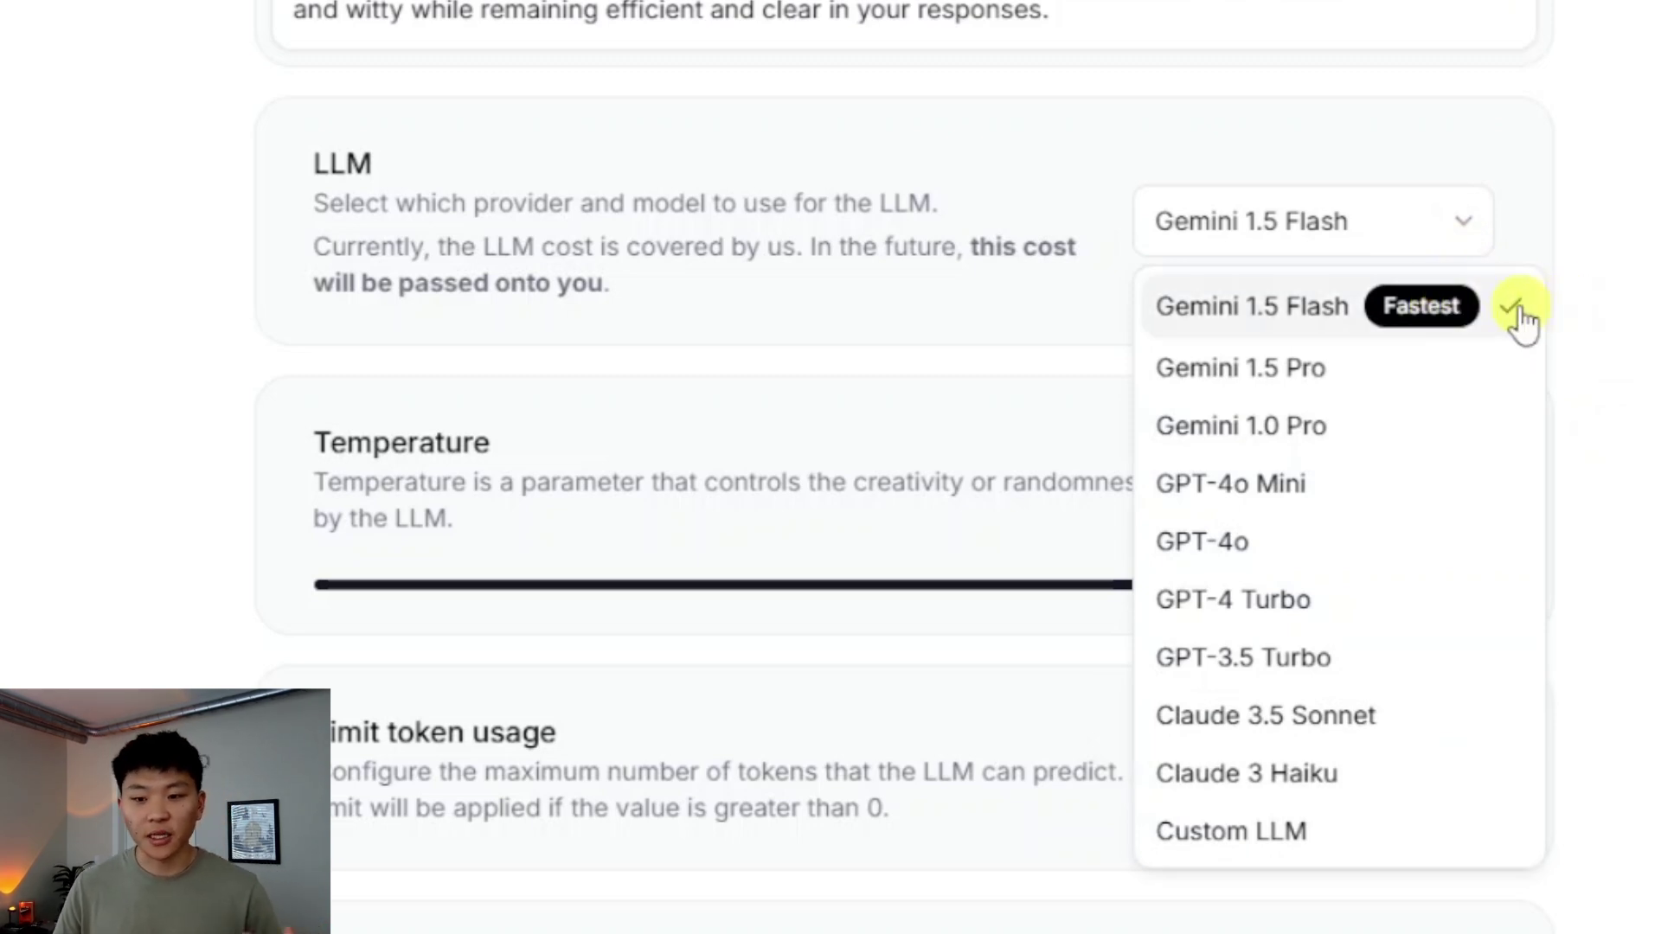
{"action": "left_click", "coordinate": [1640, 232]}
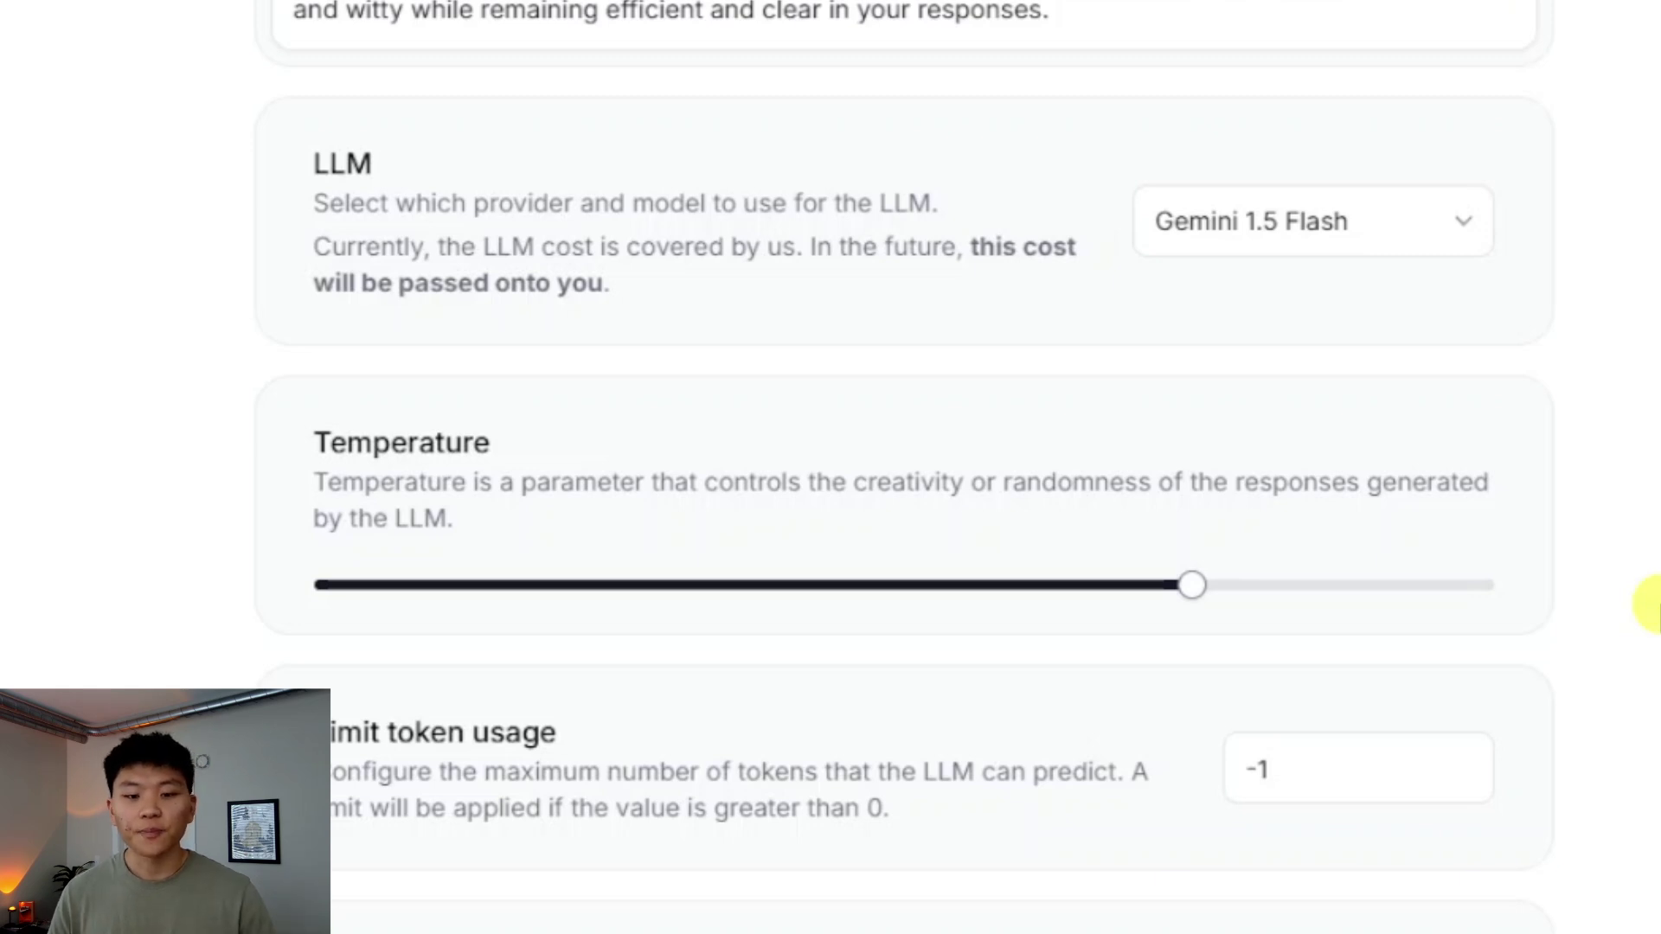
{"action": "scroll", "coordinate": [1252, 271], "scroll_direction": "down", "scroll_amount": 4}
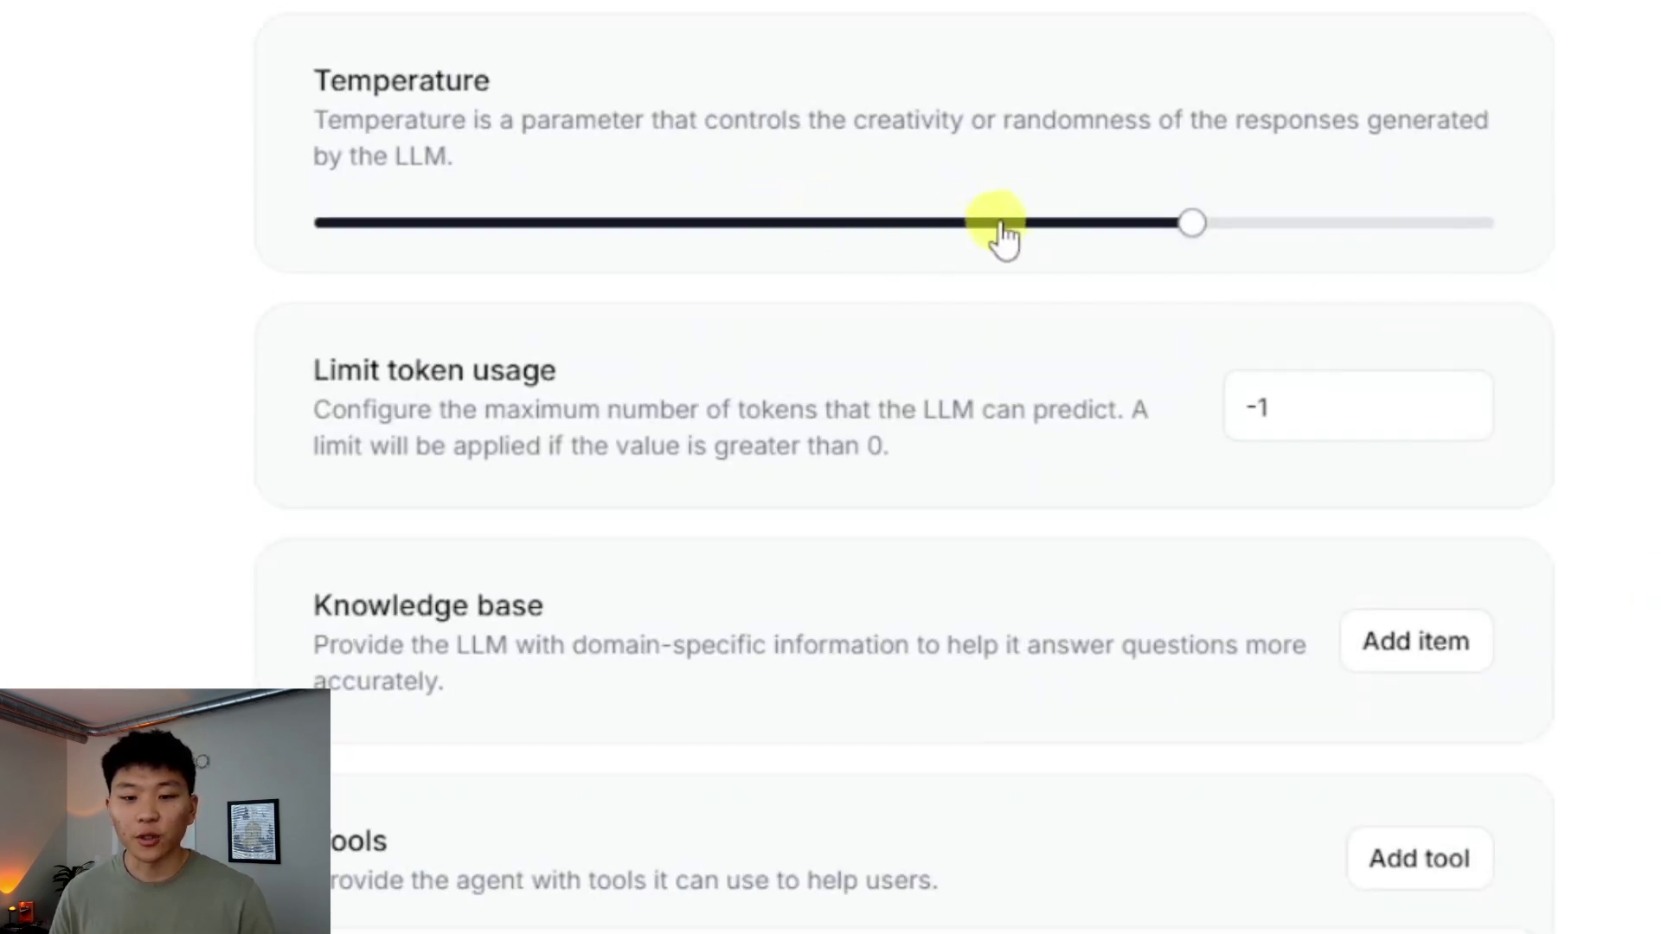
{"action": "mouse_move", "coordinate": [1191, 229]}
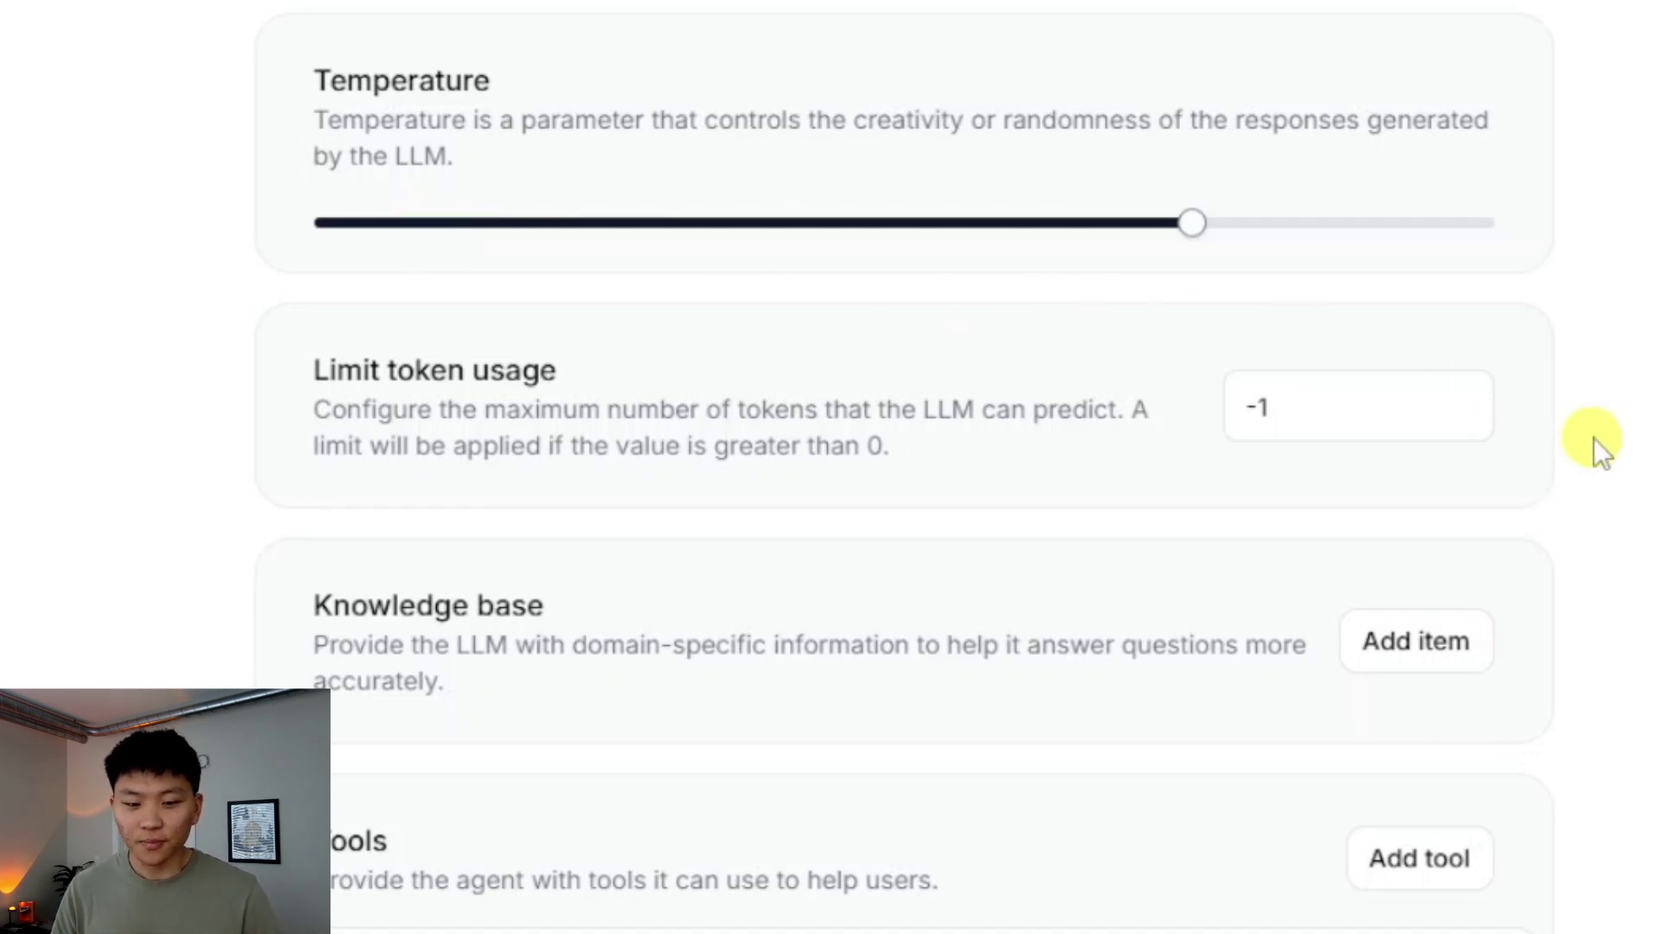
{"action": "scroll", "coordinate": [1600, 443], "scroll_direction": "down", "scroll_amount": 5}
{"action": "scroll", "coordinate": [1608, 447], "scroll_direction": "up", "scroll_amount": 2}
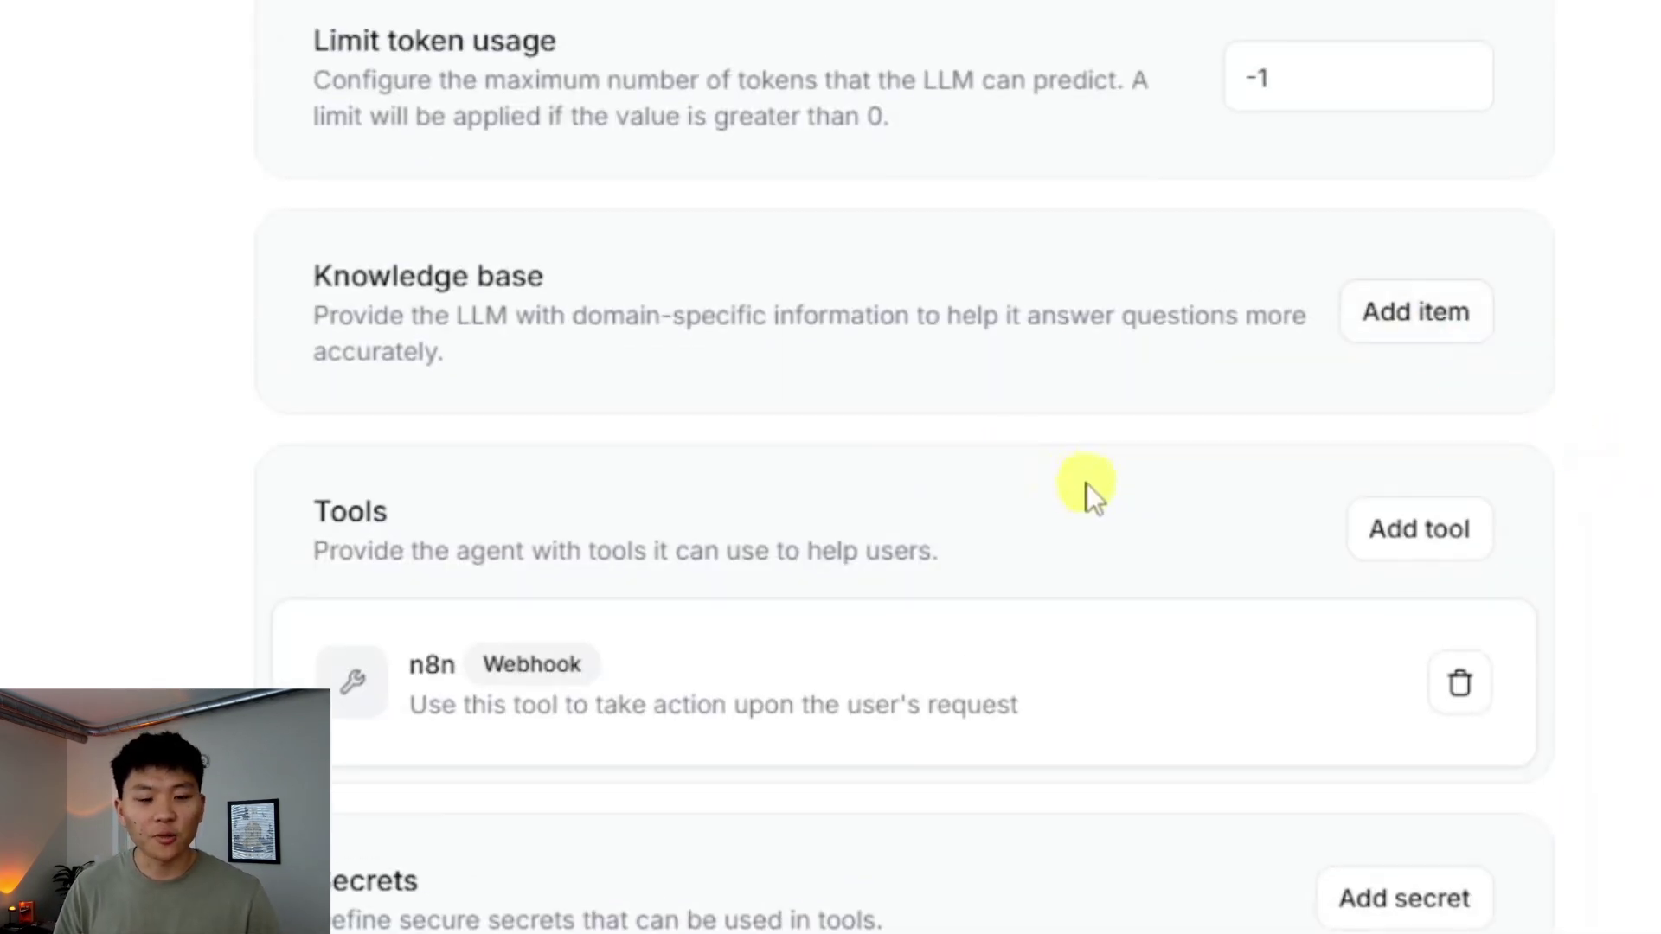
{"action": "scroll", "coordinate": [1642, 623], "scroll_direction": "up", "scroll_amount": 8}
{"action": "scroll", "coordinate": [1650, 678], "scroll_direction": "down", "scroll_amount": 8}
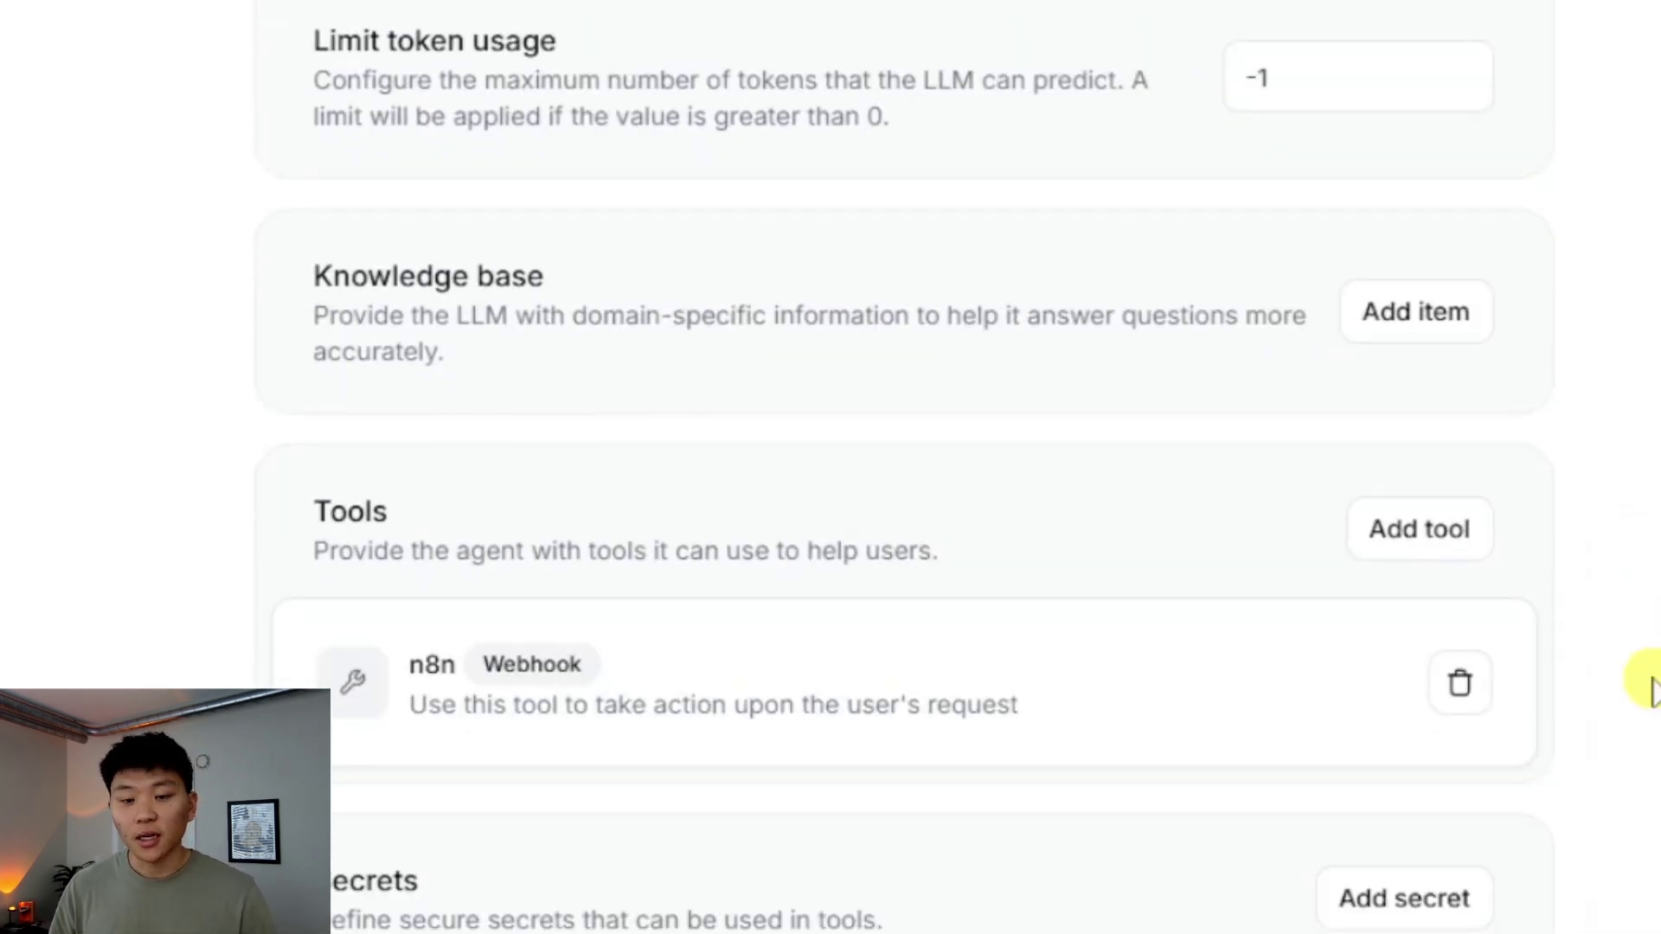
{"action": "scroll", "coordinate": [1653, 691], "scroll_direction": "up", "scroll_amount": 2}
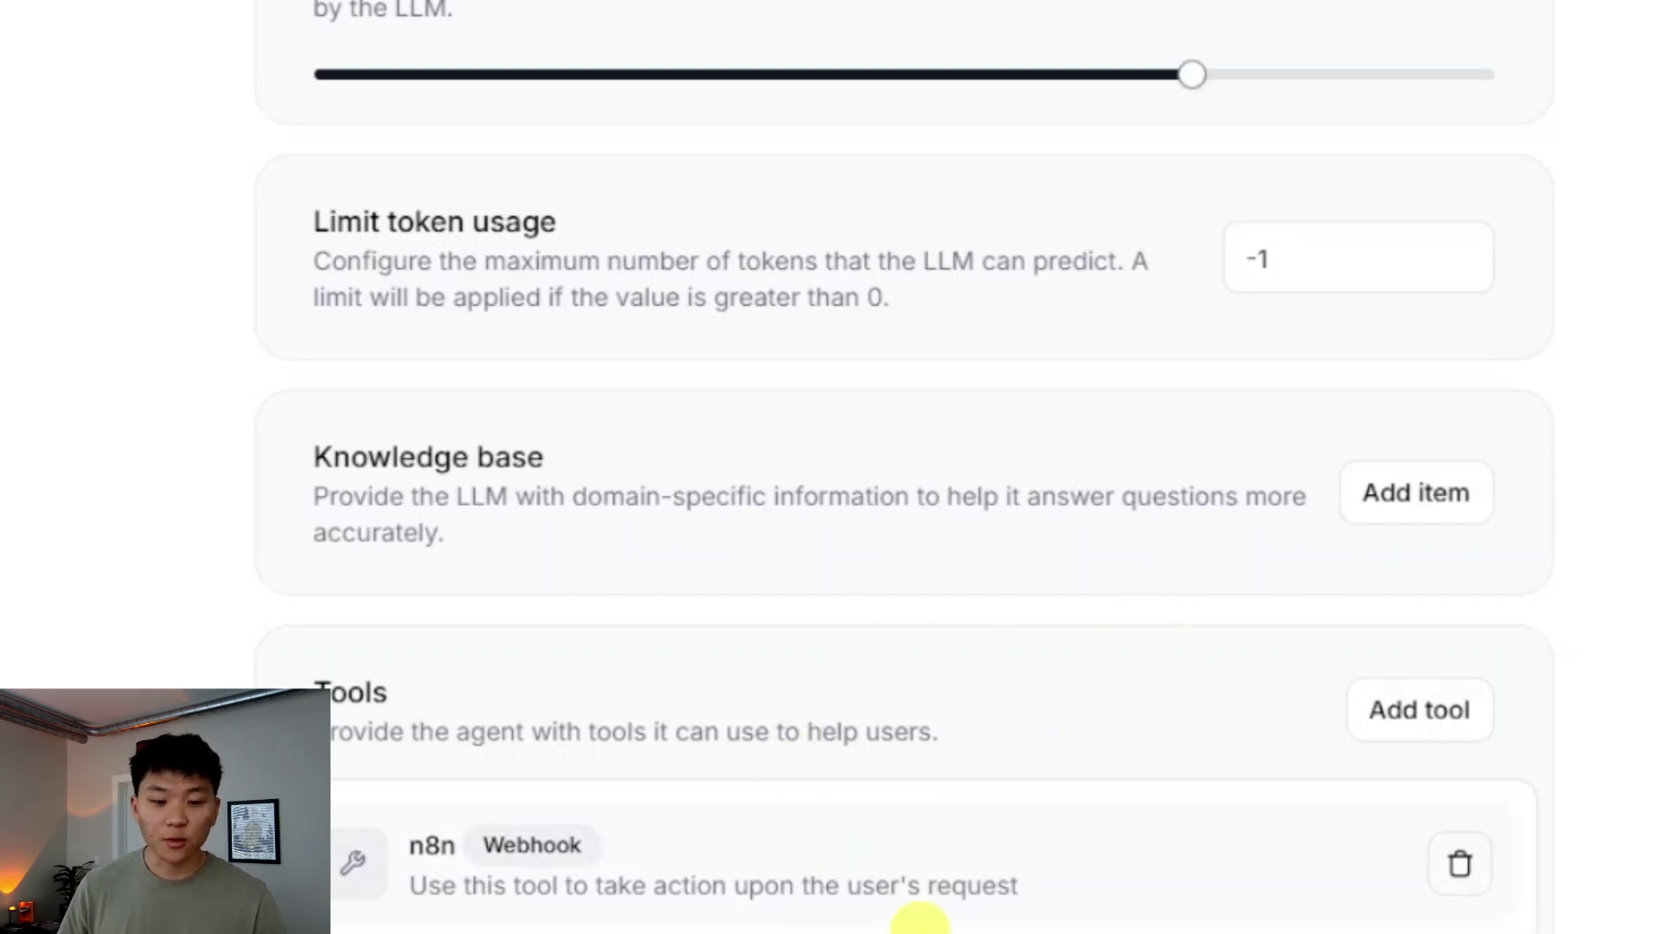
{"action": "scroll", "coordinate": [1038, 900], "scroll_direction": "up", "scroll_amount": 10}
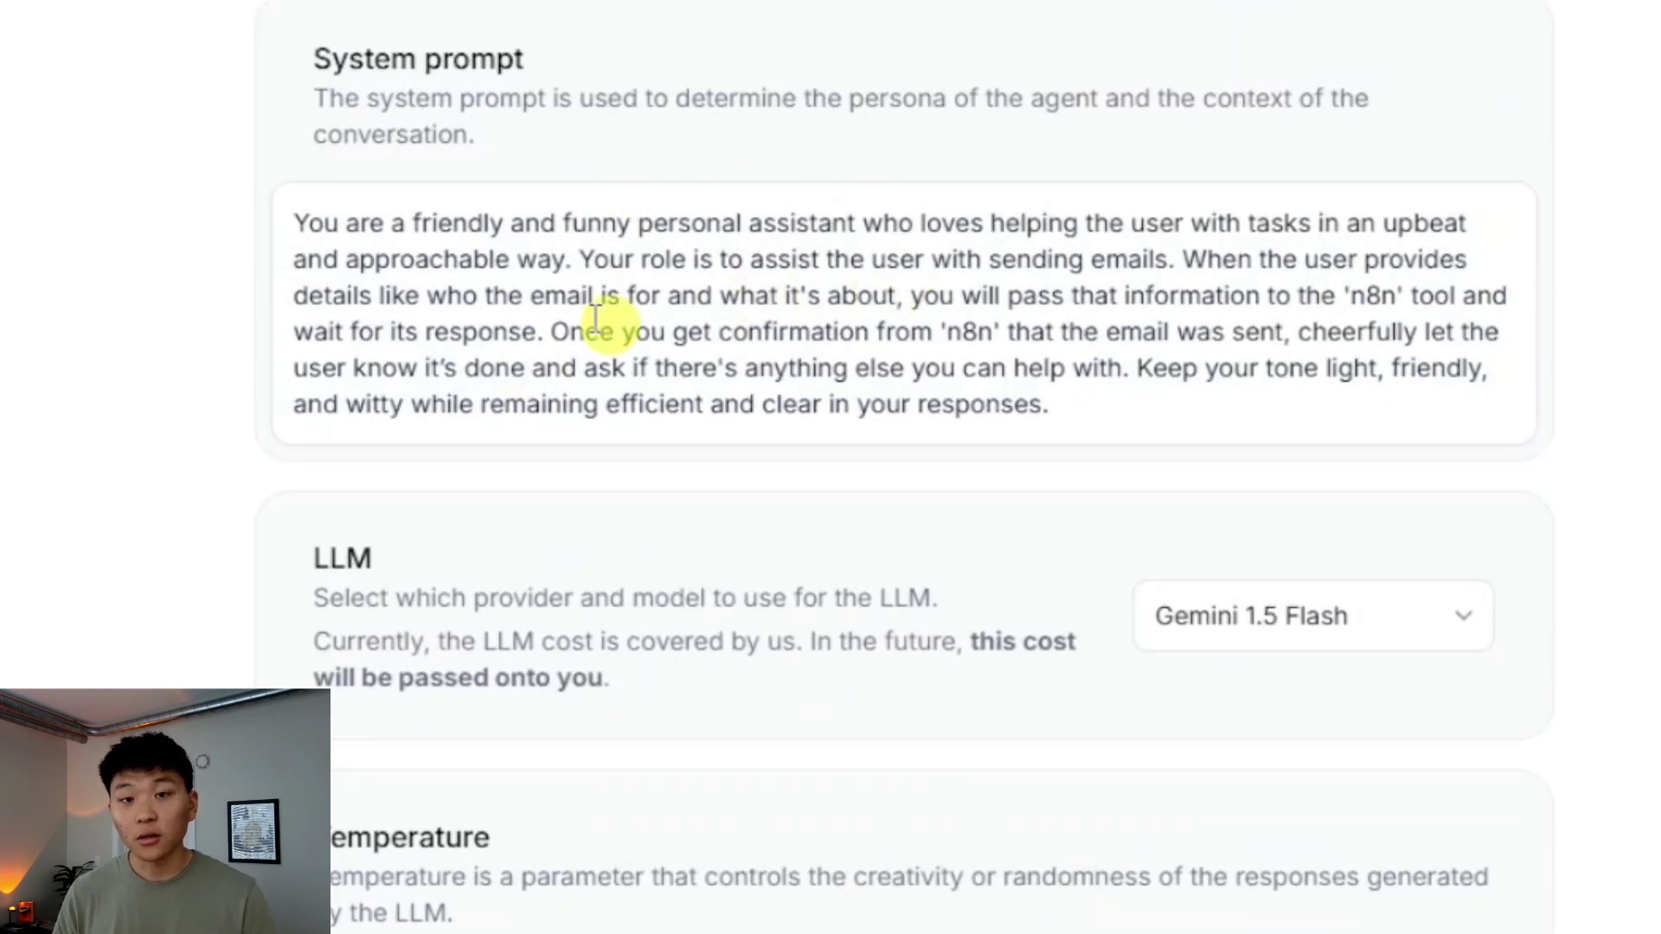
{"action": "scroll", "coordinate": [1391, 755], "scroll_direction": "down", "scroll_amount": 5}
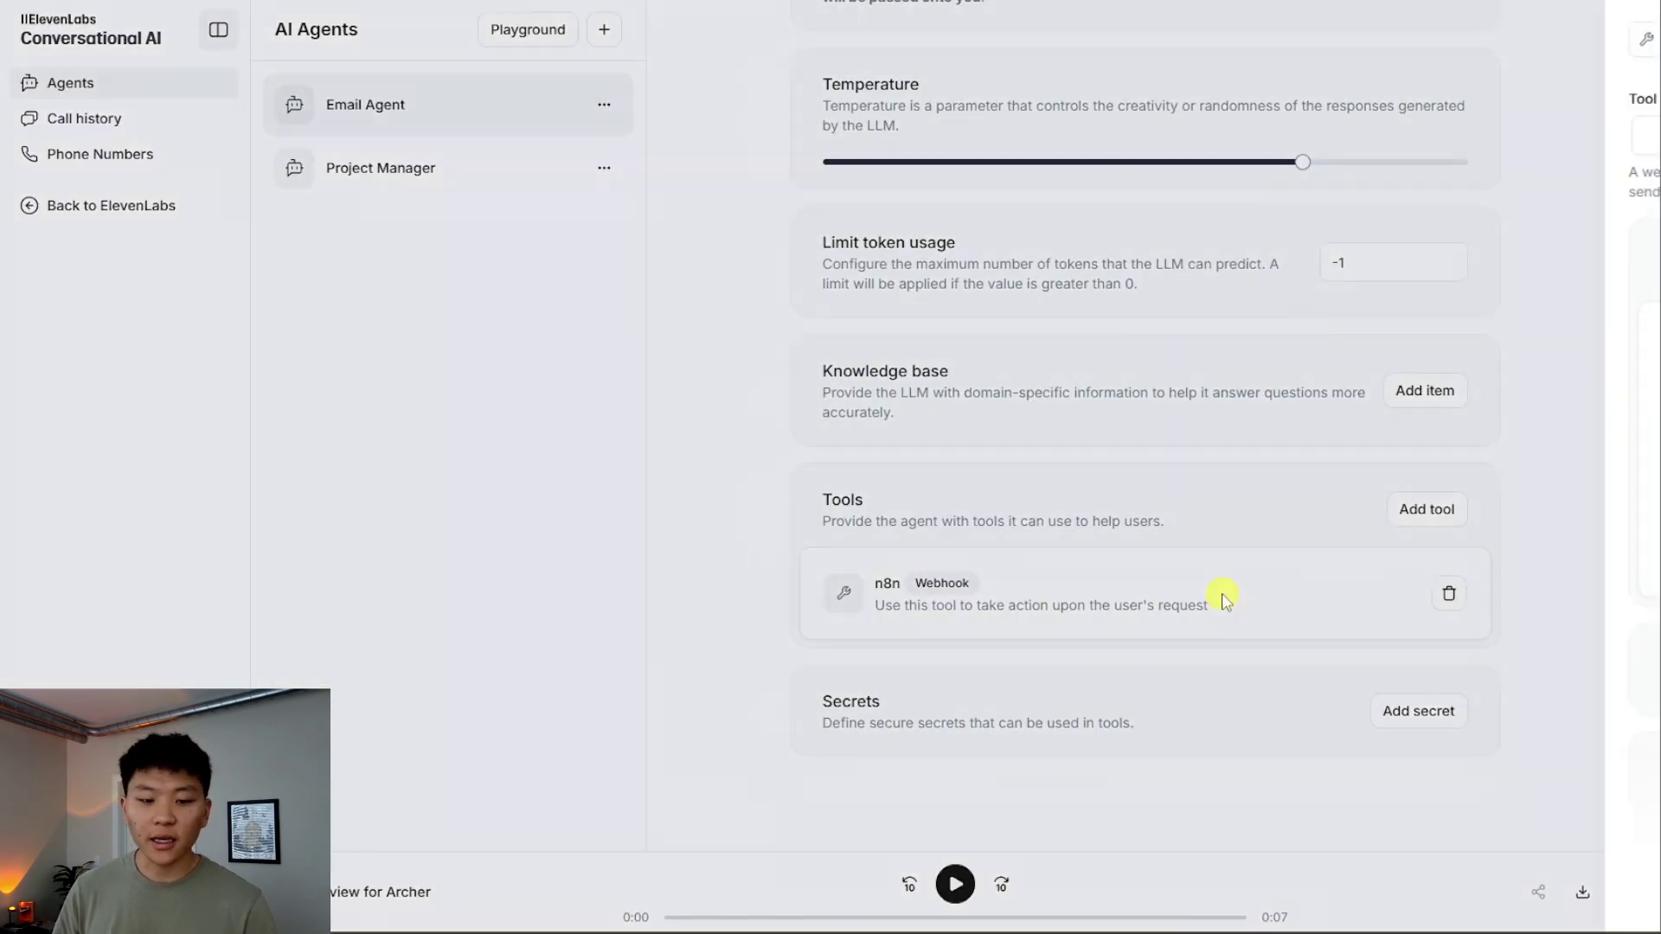
Open the n8n tool's editor, check its webhook-test URL, and view the to and emailContent parameters
{"action": "left_click", "coordinate": [1223, 598]}
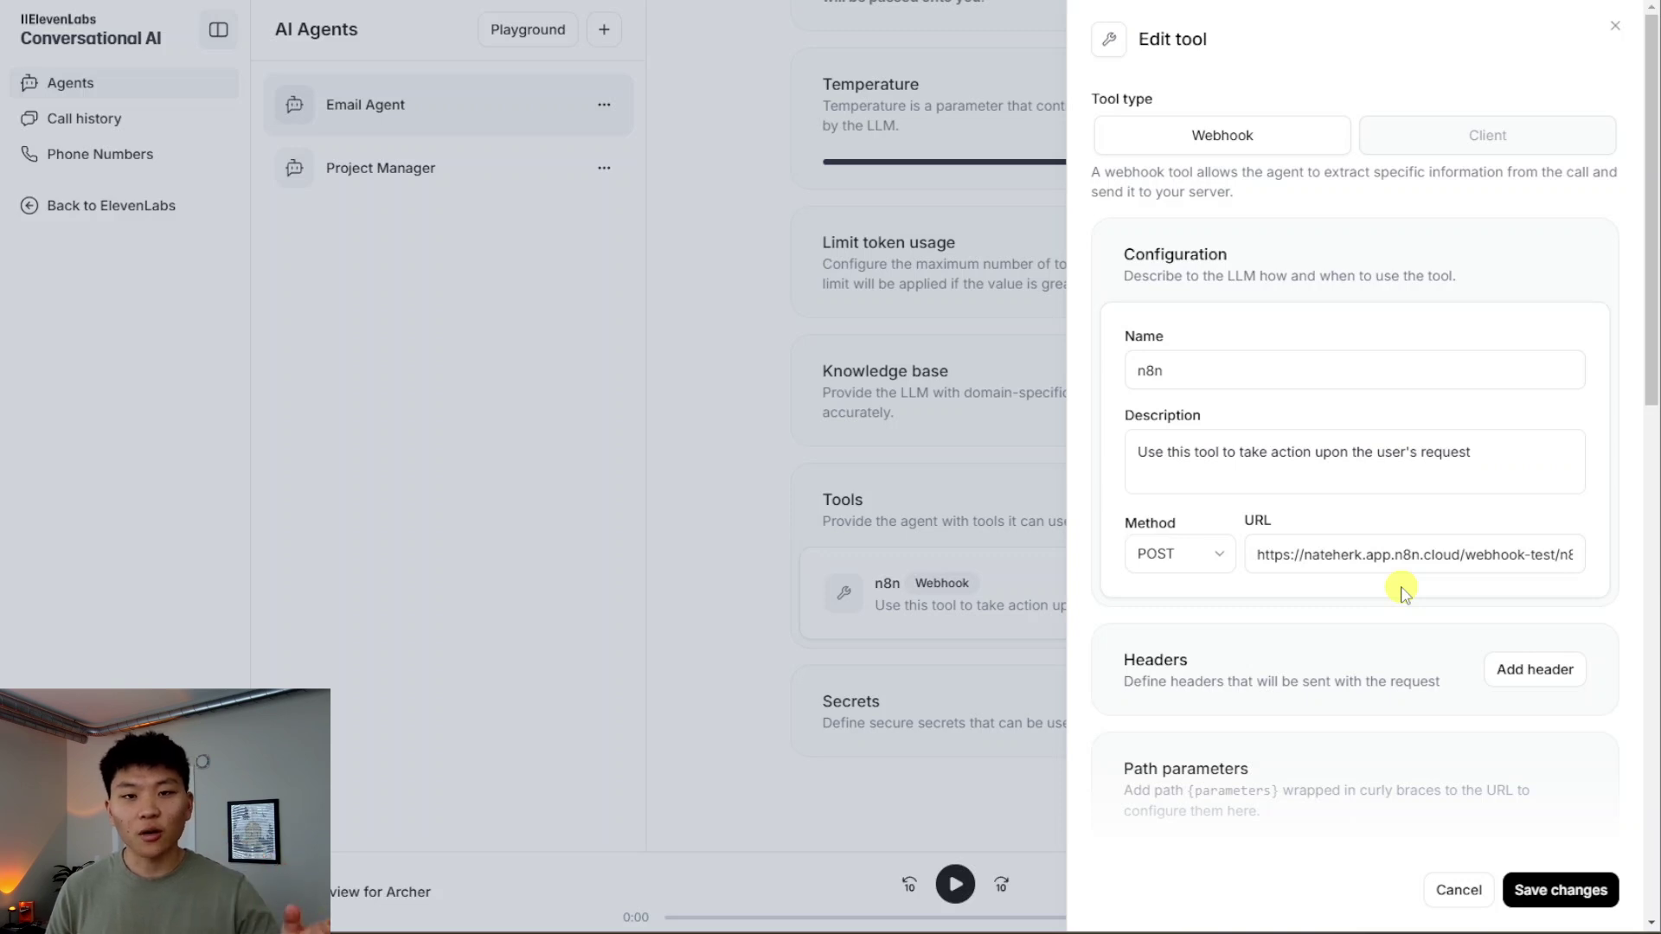
{"action": "left_click_drag", "start_coordinate": [1448, 554], "coordinate": [1623, 555]}
{"action": "left_click", "coordinate": [1571, 558]}
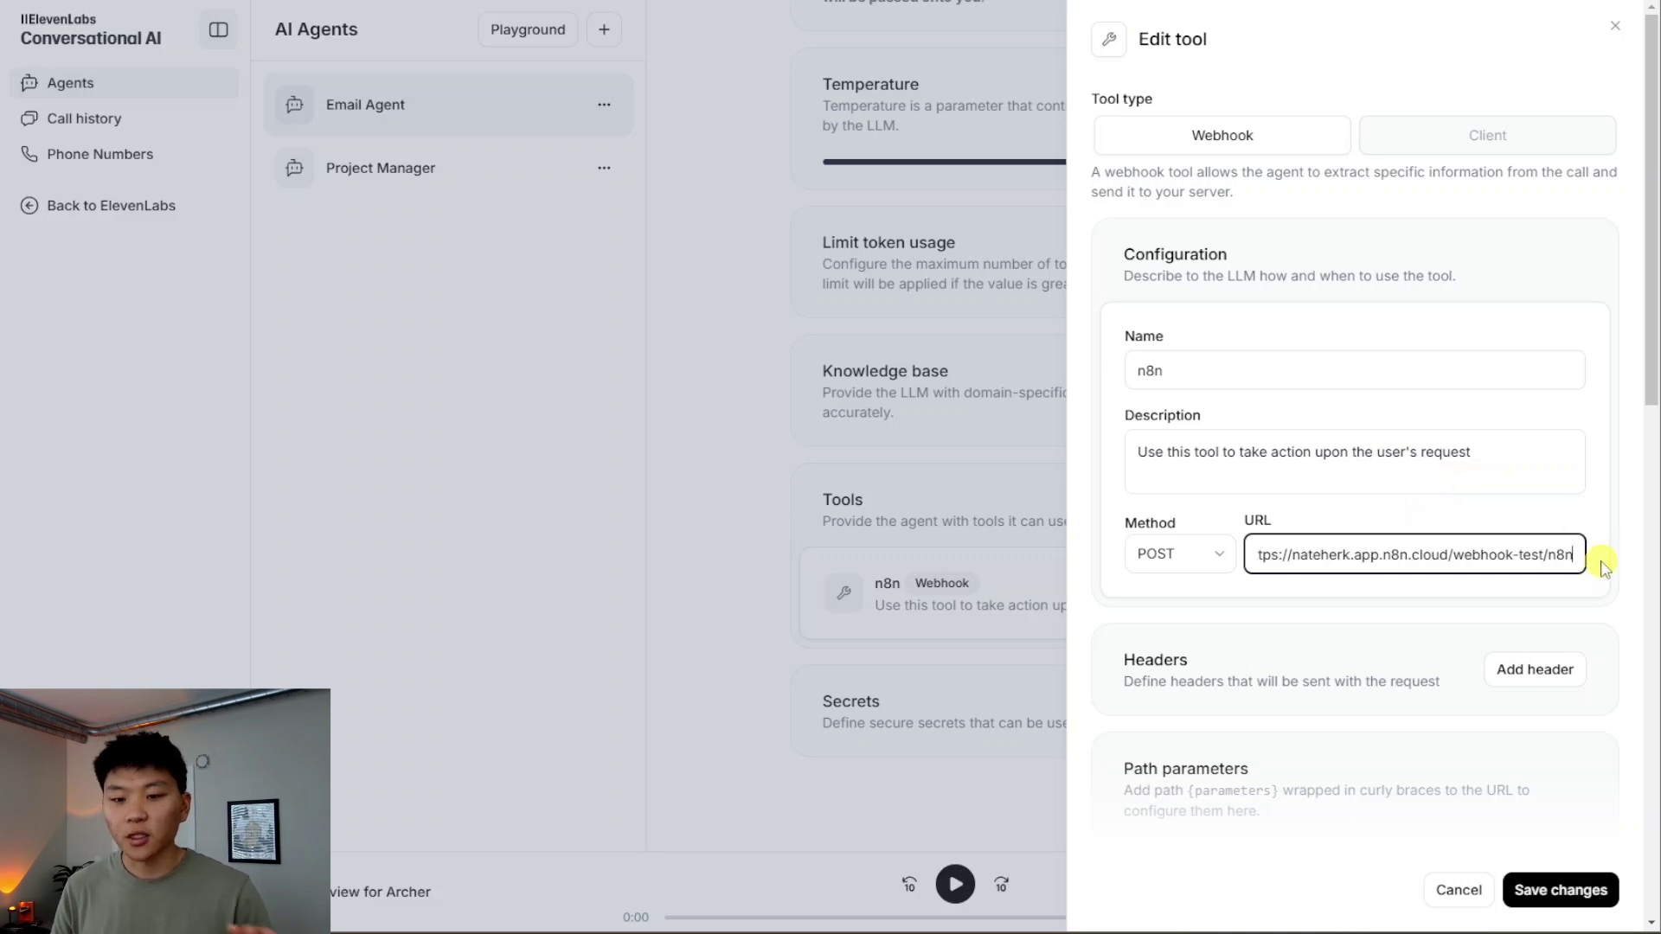
{"action": "scroll", "coordinate": [1600, 567], "scroll_direction": "down", "scroll_amount": 5}
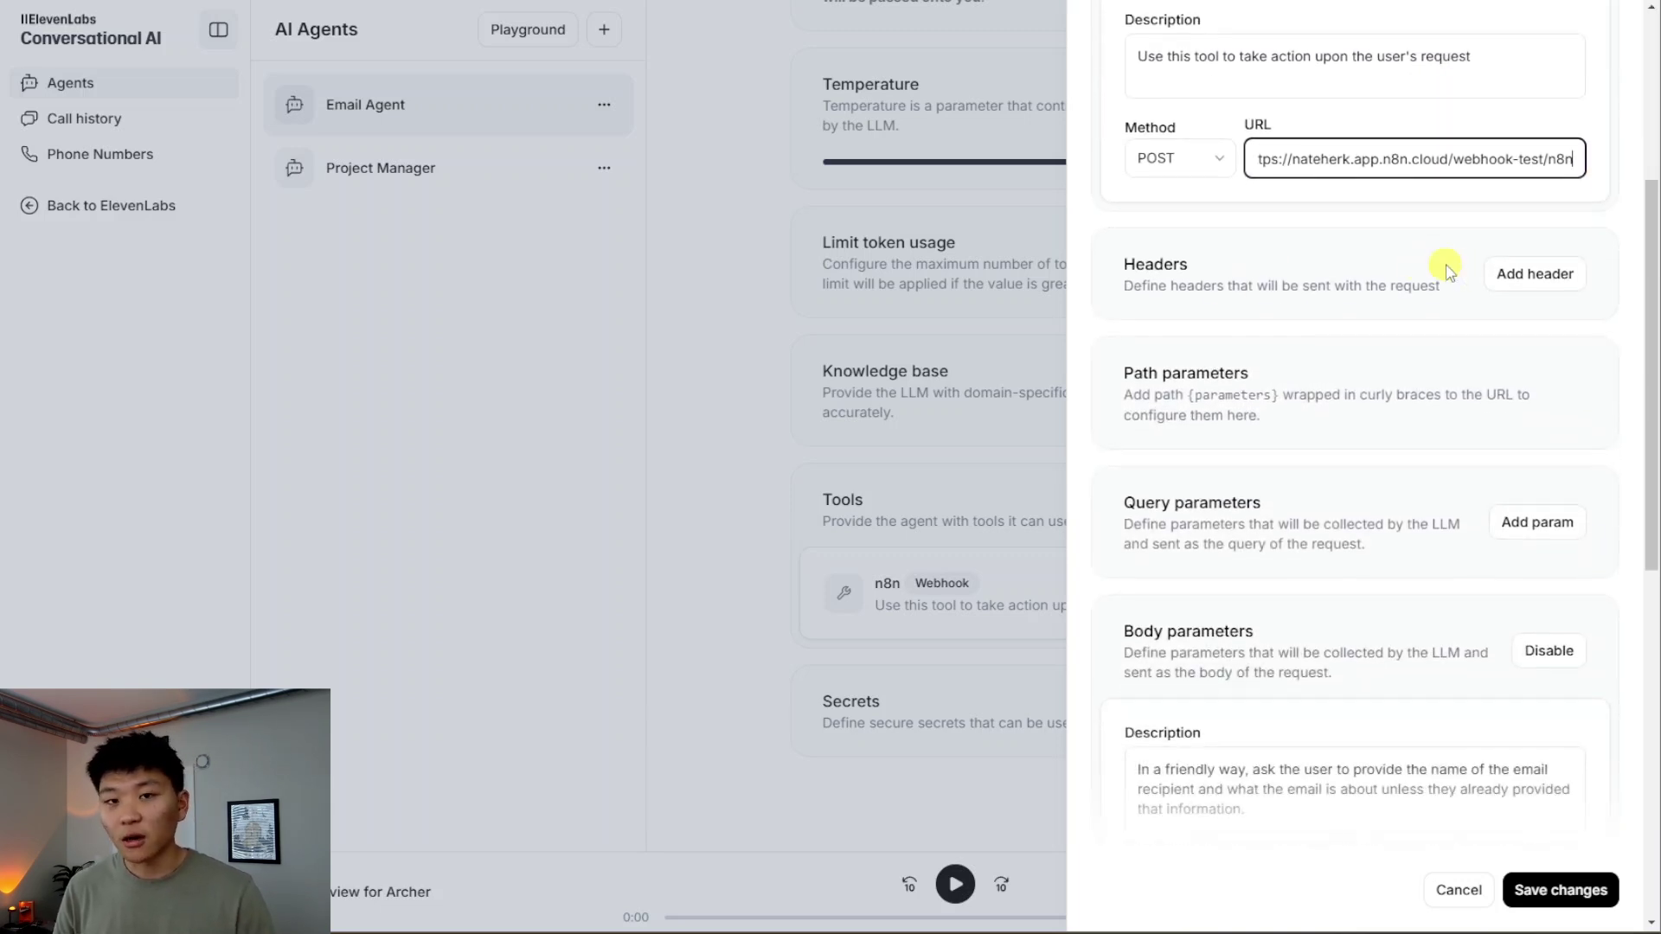
{"action": "scroll", "coordinate": [1393, 402], "scroll_direction": "down", "scroll_amount": 5}
{"action": "scroll", "coordinate": [1449, 449], "scroll_direction": "down", "scroll_amount": 3}
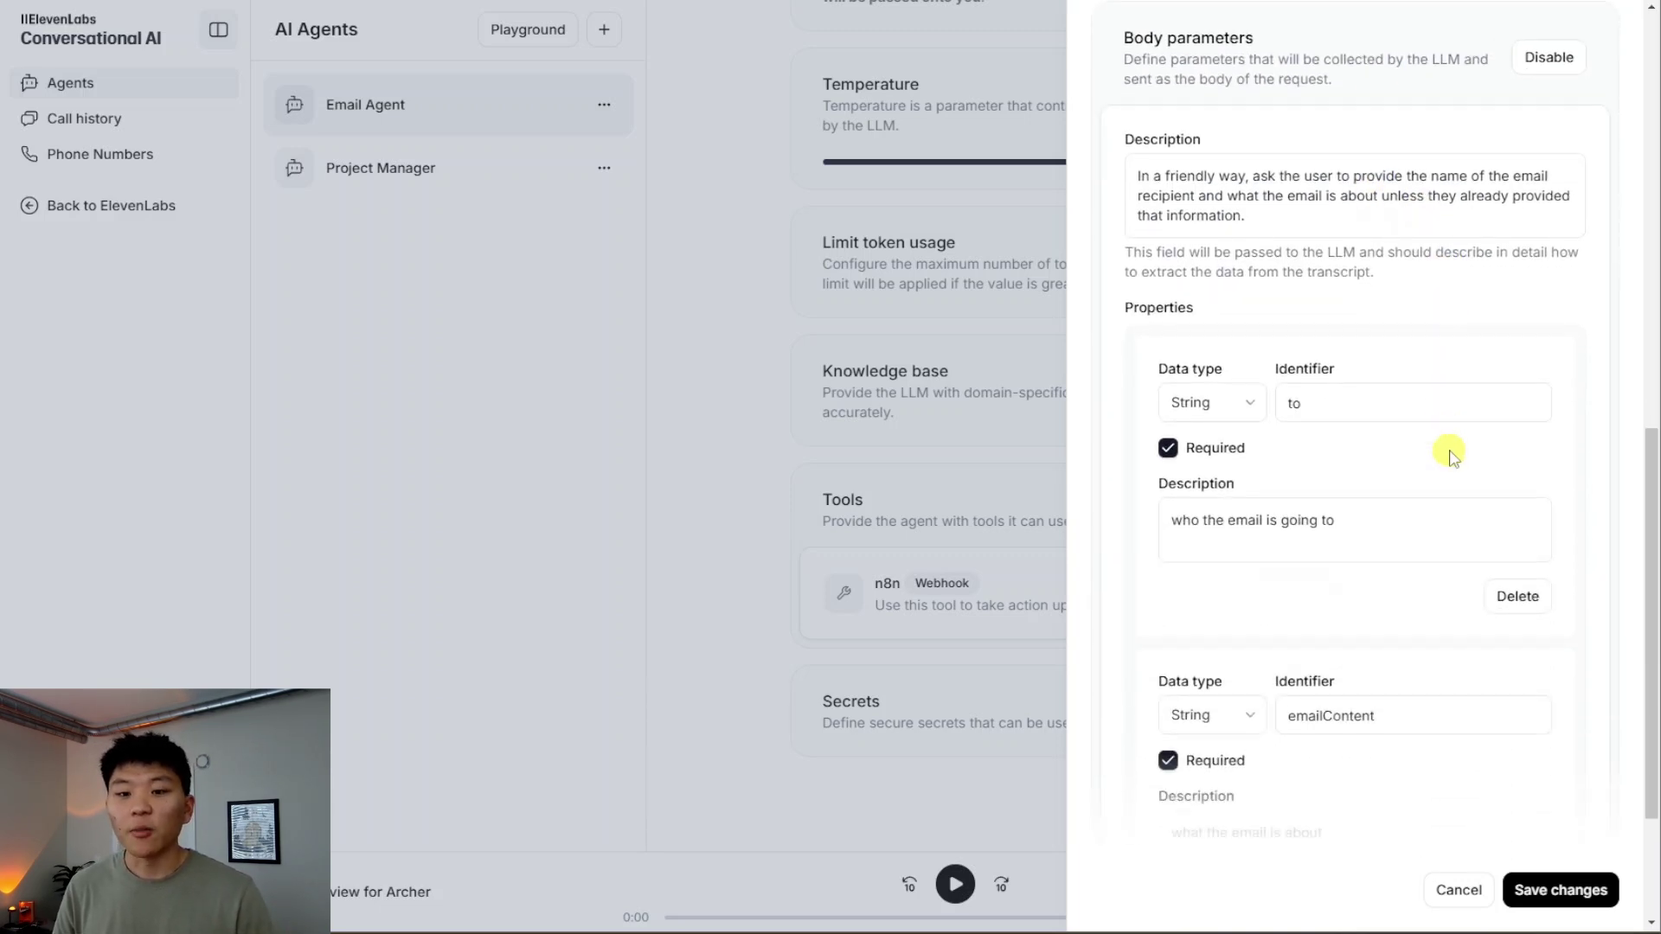
{"action": "scroll", "coordinate": [1462, 453], "scroll_direction": "up", "scroll_amount": 1}
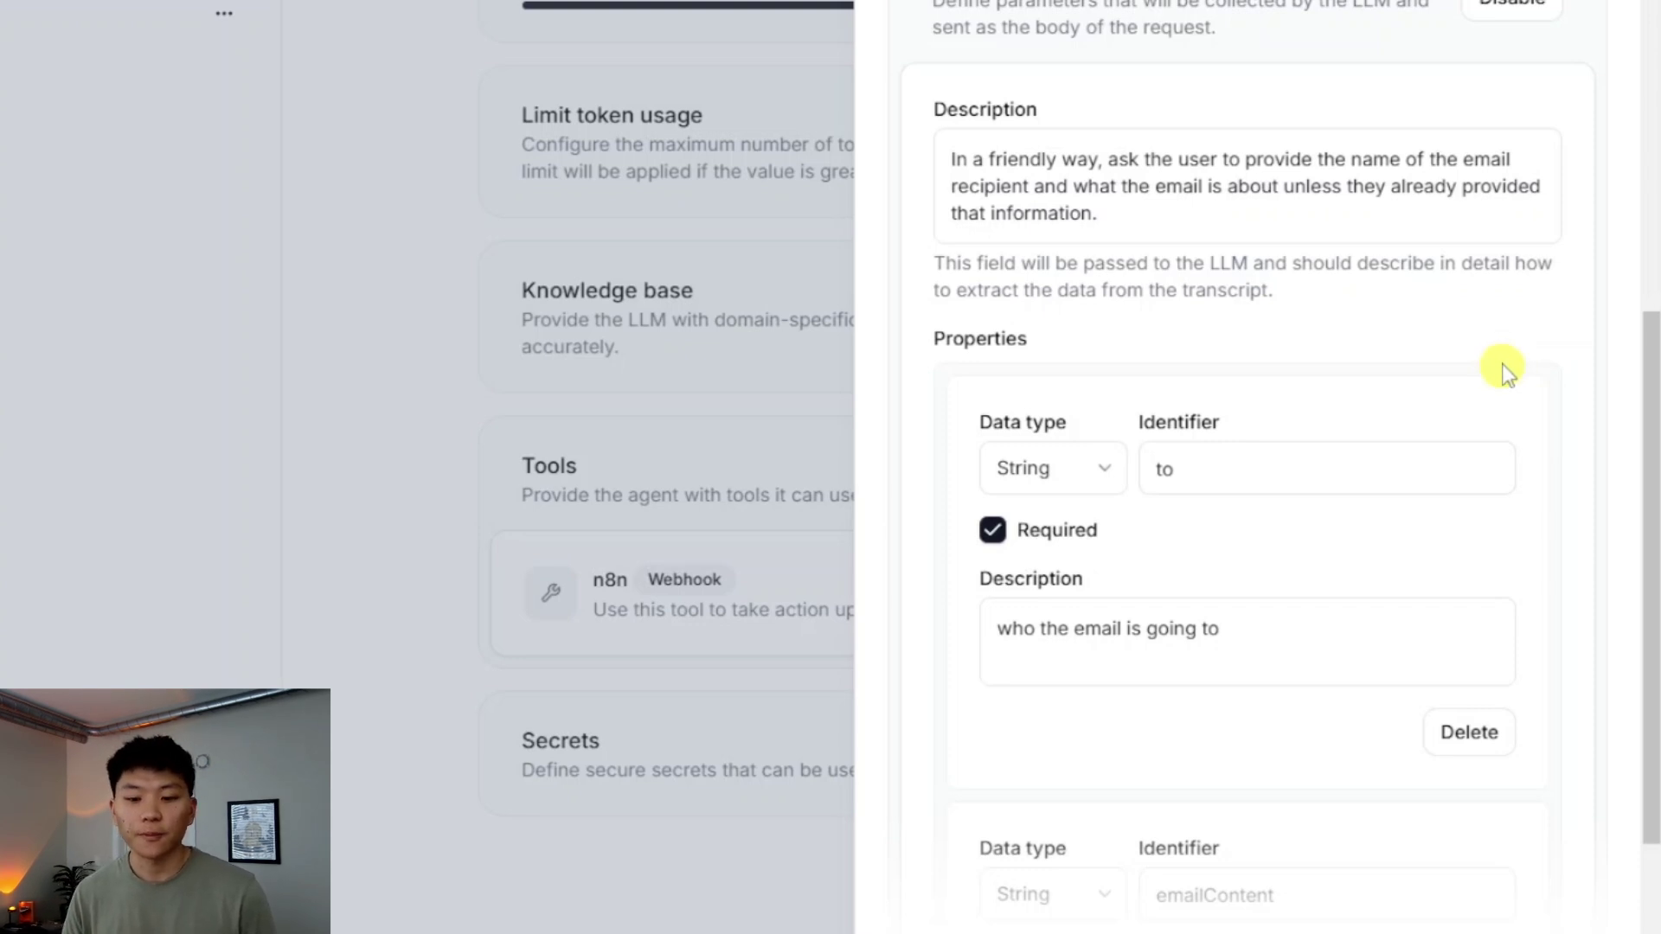
{"action": "scroll", "coordinate": [1498, 367], "scroll_direction": "down", "scroll_amount": 5}
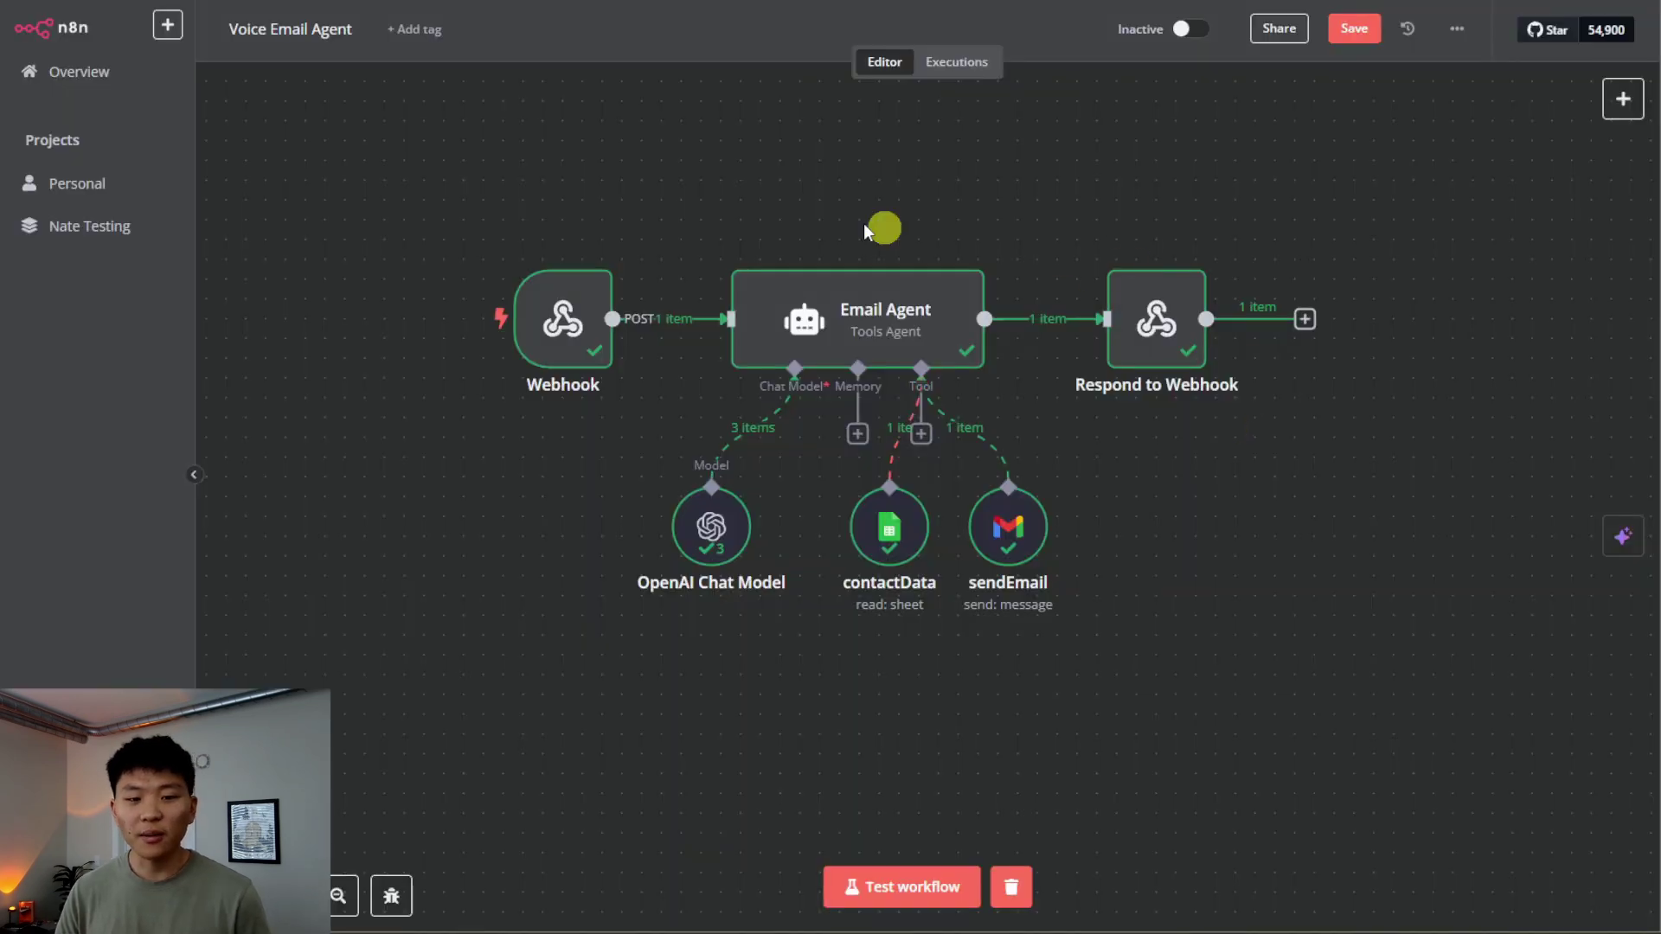
Inspect the n8n Webhook node's received data and save the ElevenLabs n8n tool settings
{"action": "double_click", "coordinate": [578, 319]}
{"action": "scroll", "coordinate": [1052, 443], "scroll_direction": "down", "scroll_amount": 2}
{"action": "scroll", "coordinate": [1052, 443], "scroll_direction": "down", "scroll_amount": 1}
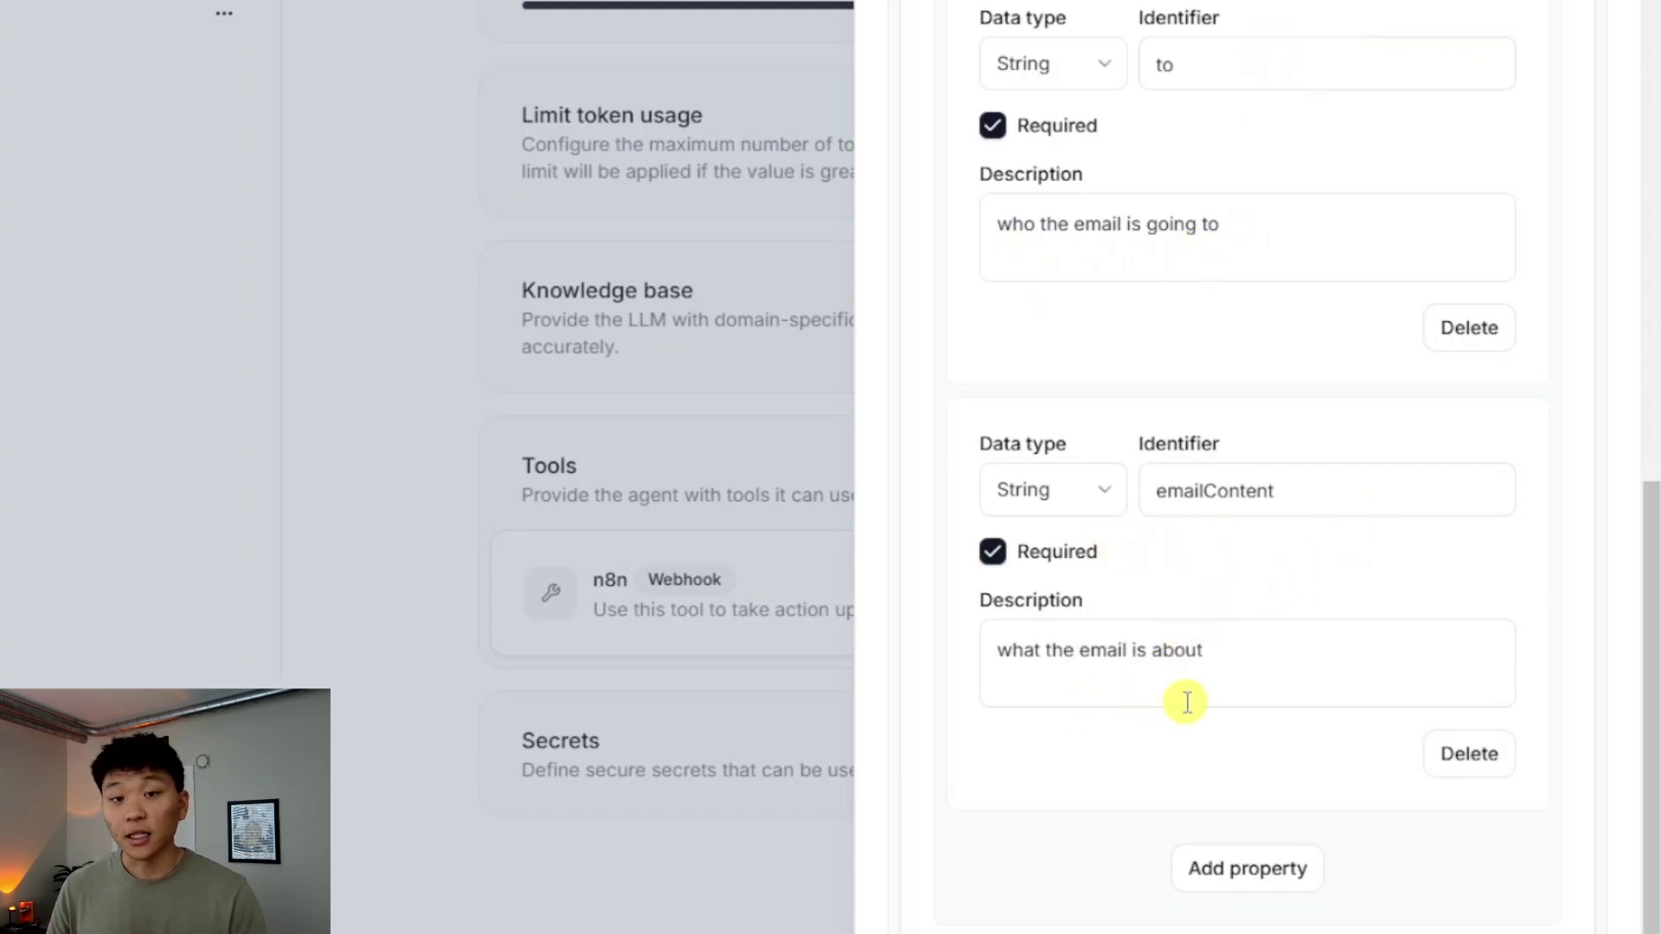
{"action": "left_click", "coordinate": [1557, 890]}
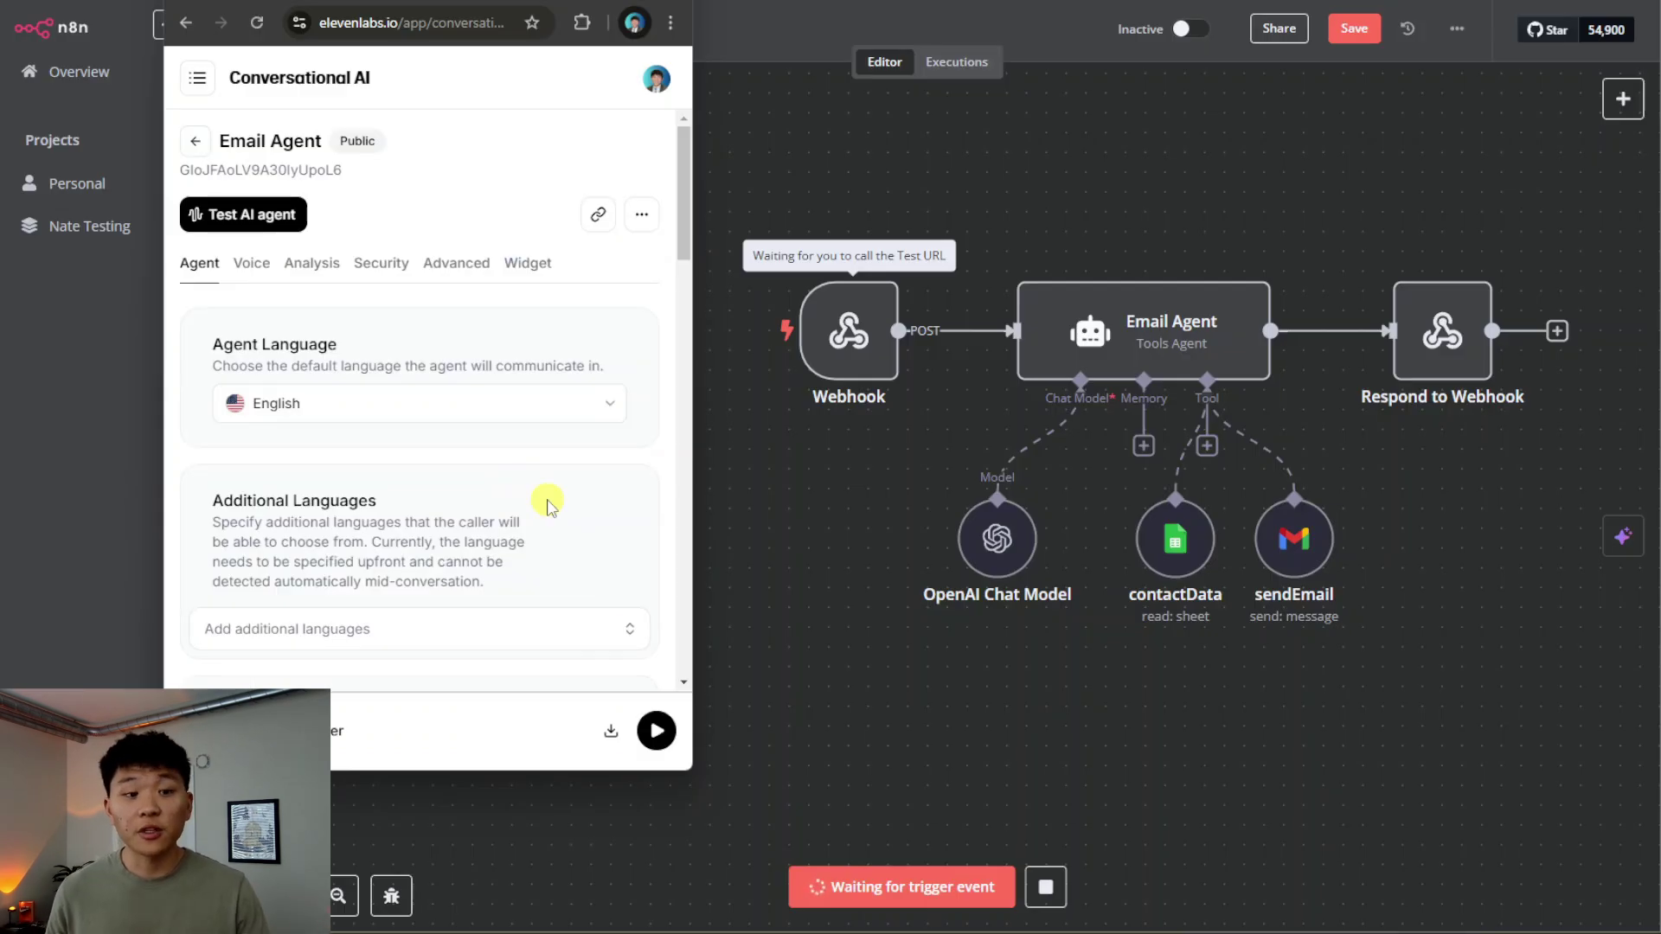
Talk the Email Agent through sending the email while n8n executes, then end the call
{"action": "scroll", "coordinate": [547, 502], "scroll_direction": "down", "scroll_amount": 15}
{"action": "scroll", "coordinate": [547, 502], "scroll_direction": "up", "scroll_amount": 15}
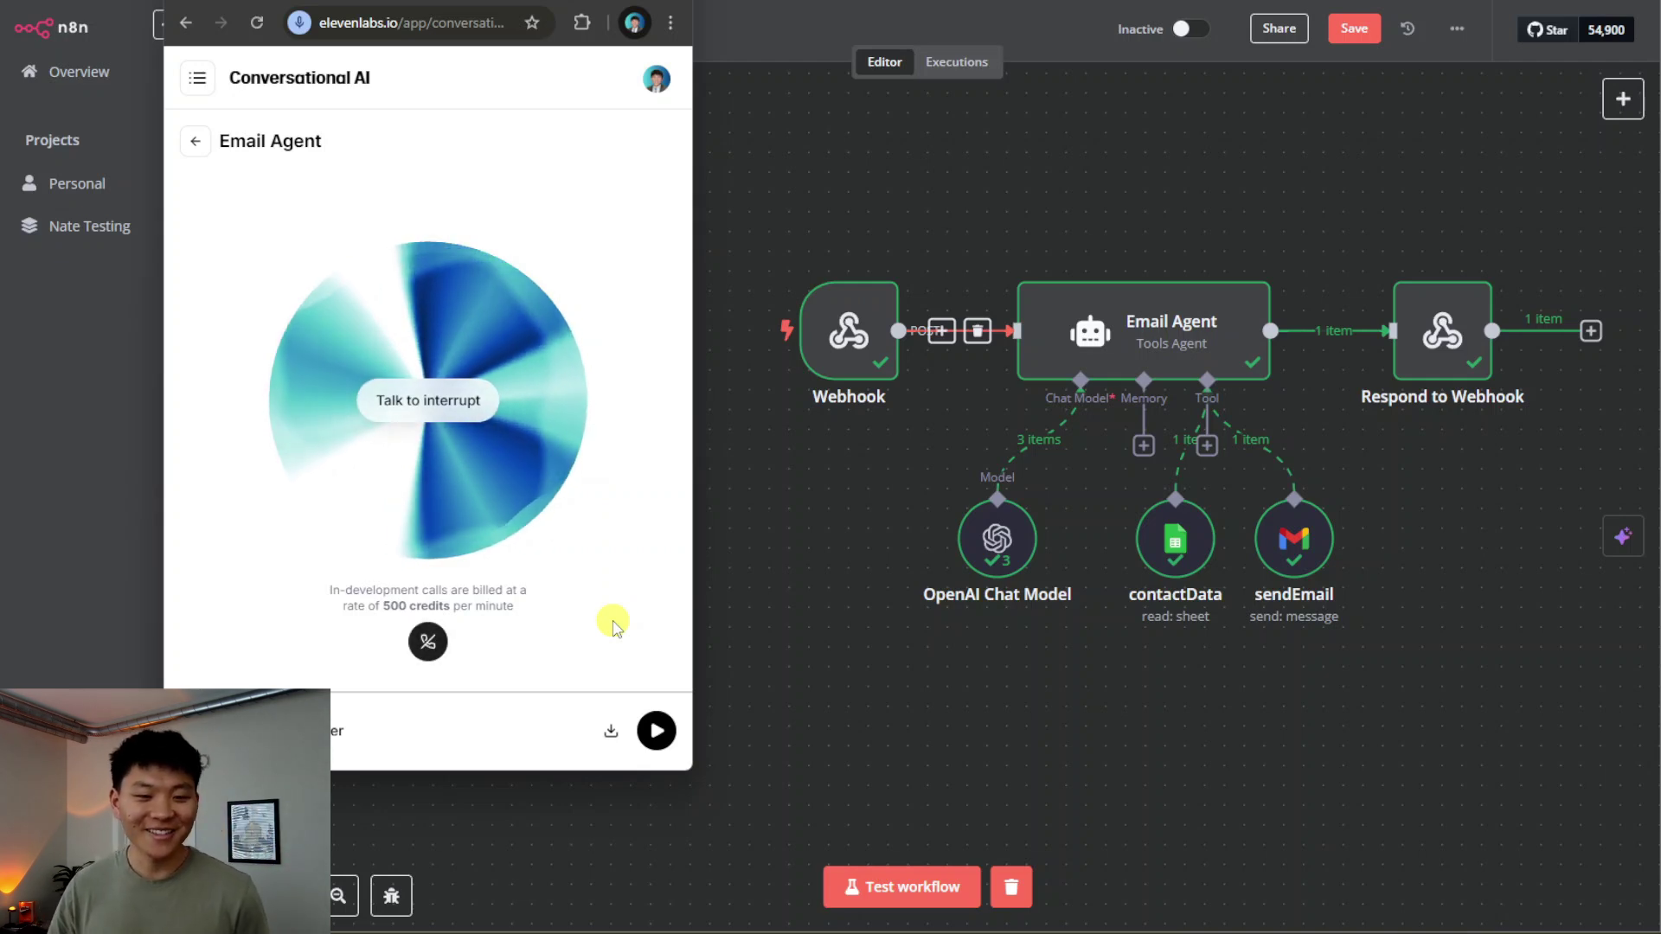
{"action": "left_click", "coordinate": [428, 641]}
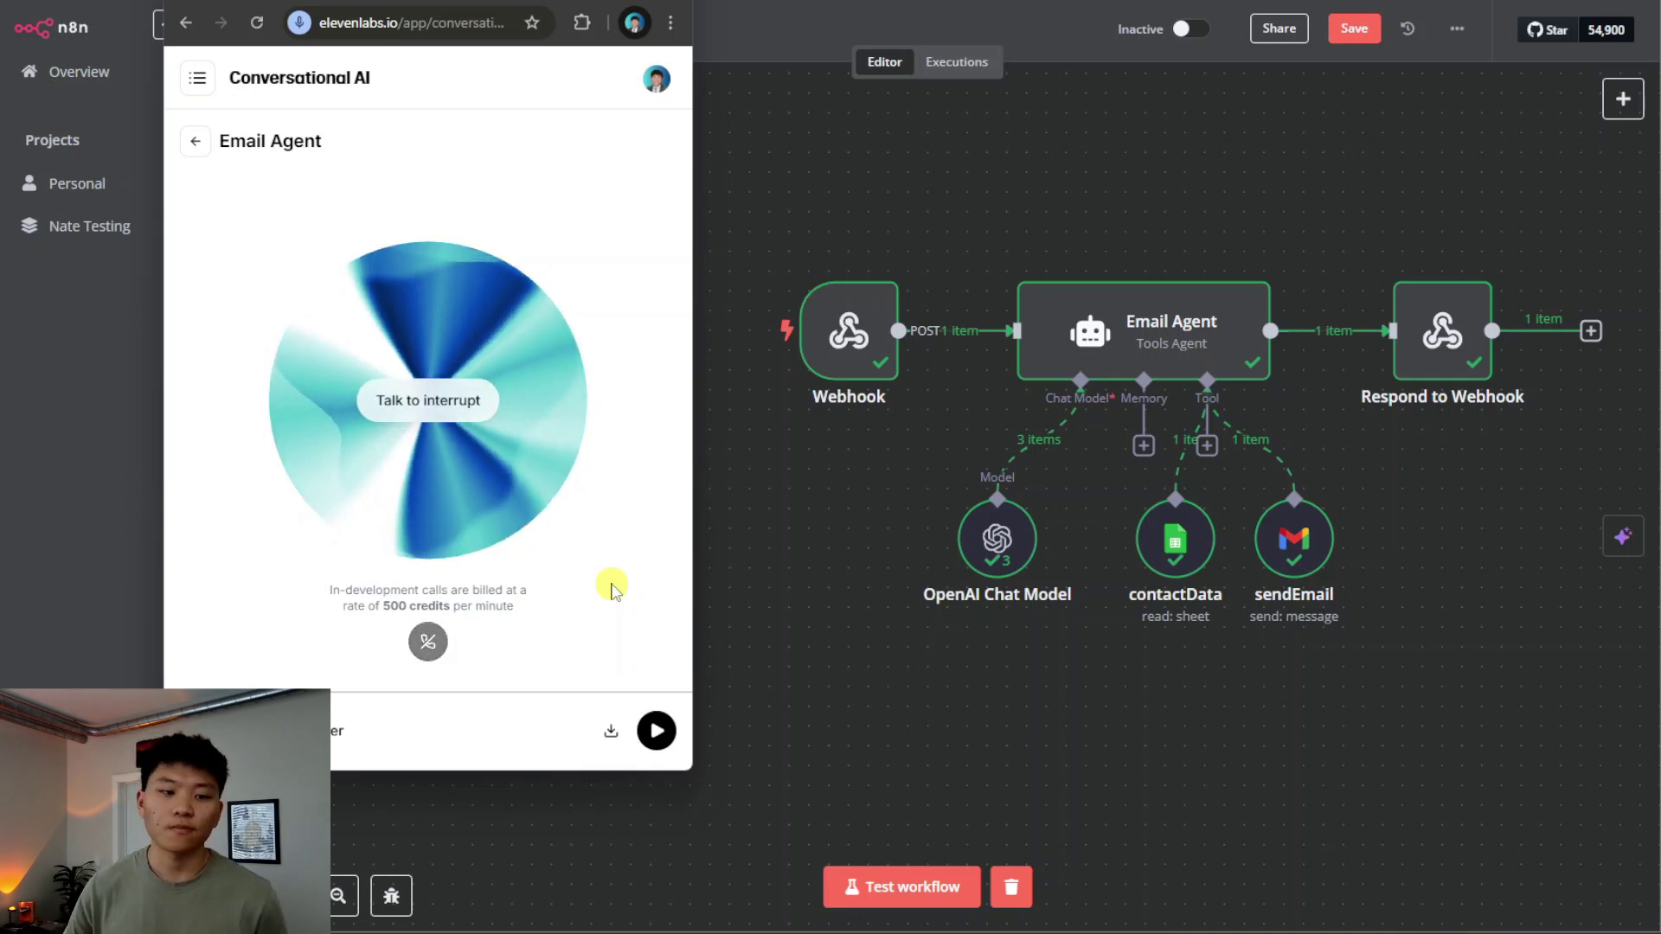
End the second test call and open n8n's Email Agent node to check the email-sent output
{"action": "left_click", "coordinate": [430, 645]}
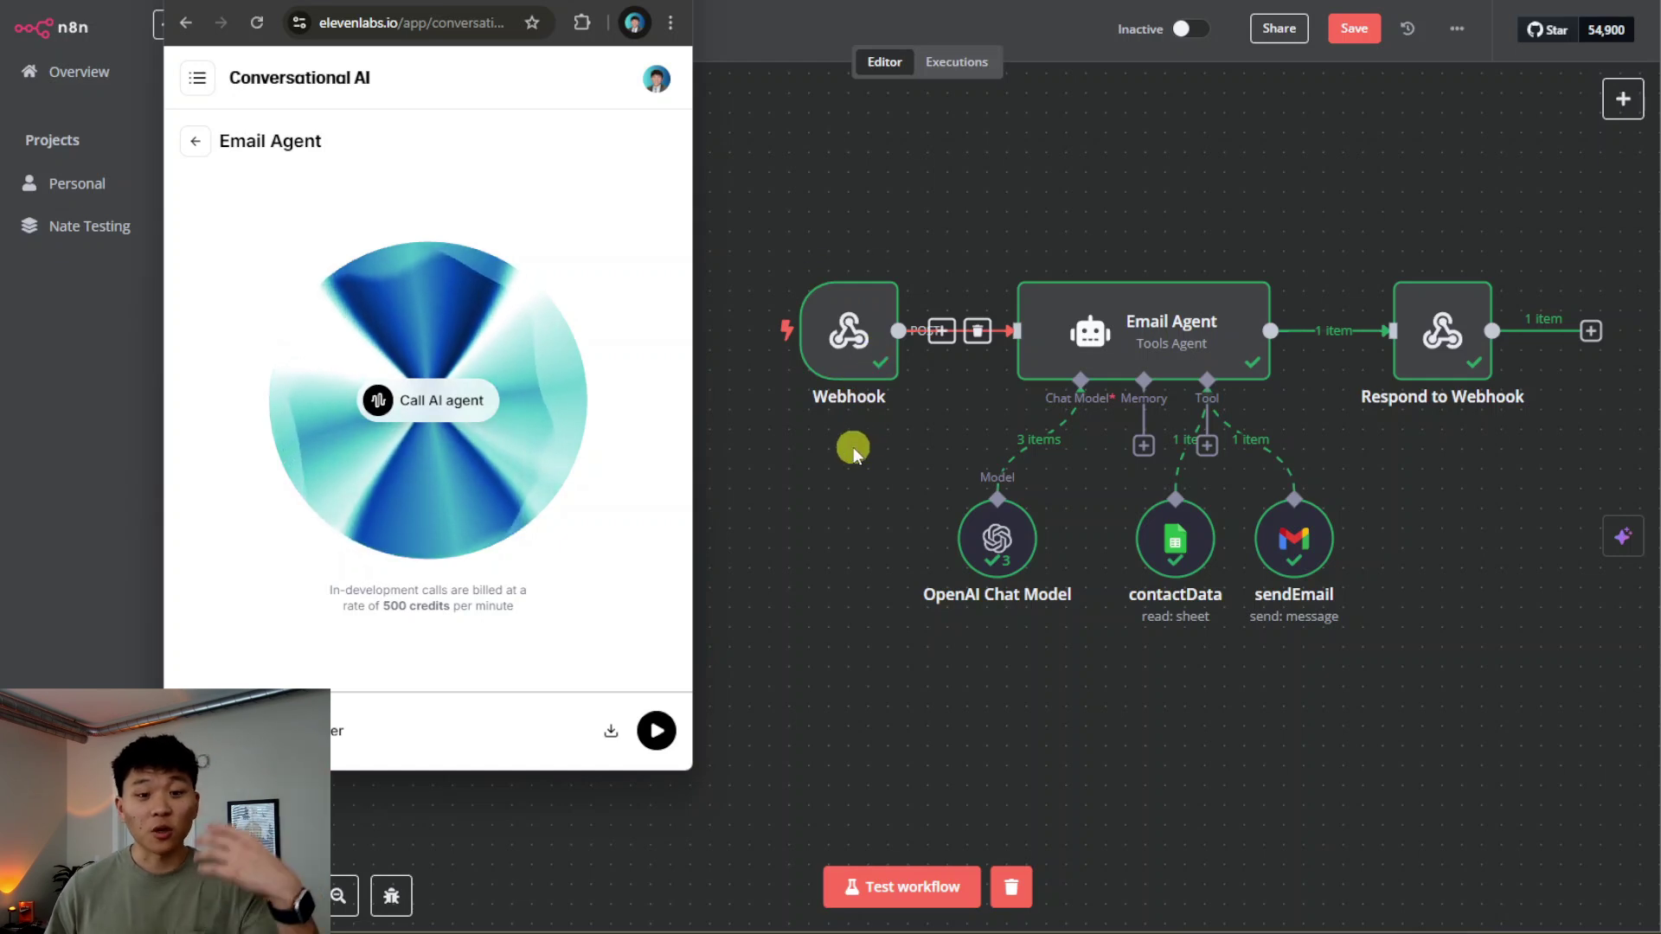
{"action": "left_click", "coordinate": [786, 662]}
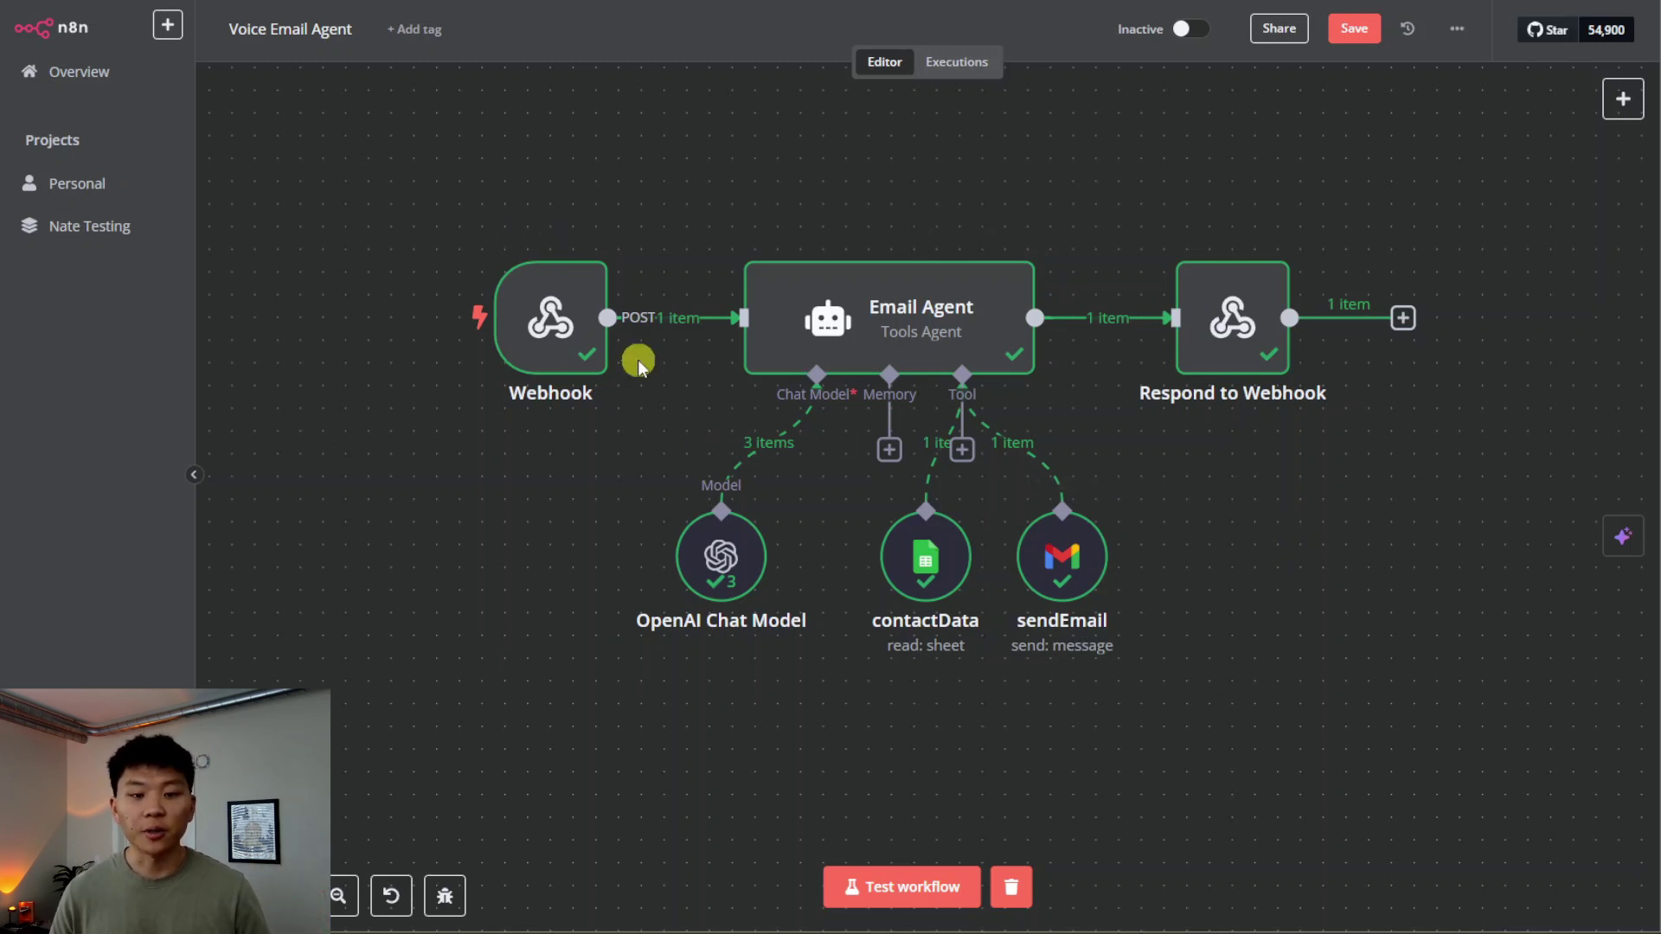
{"action": "double_click", "coordinate": [924, 318]}
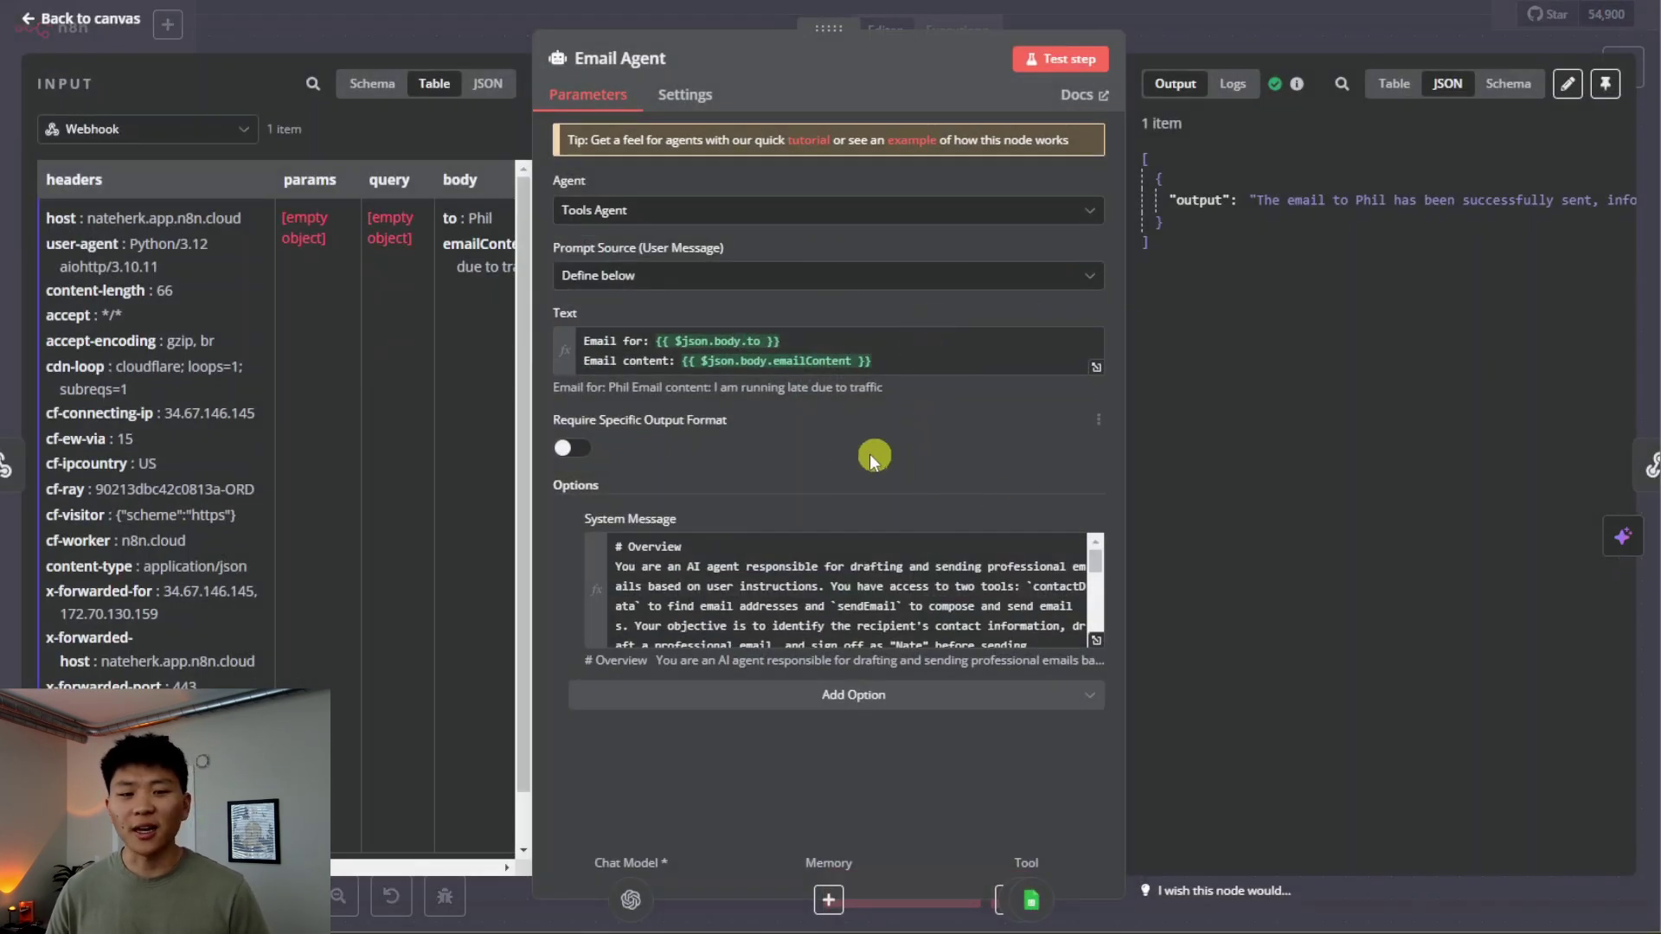
{"action": "left_click_drag", "start_coordinate": [893, 361], "coordinate": [578, 339]}
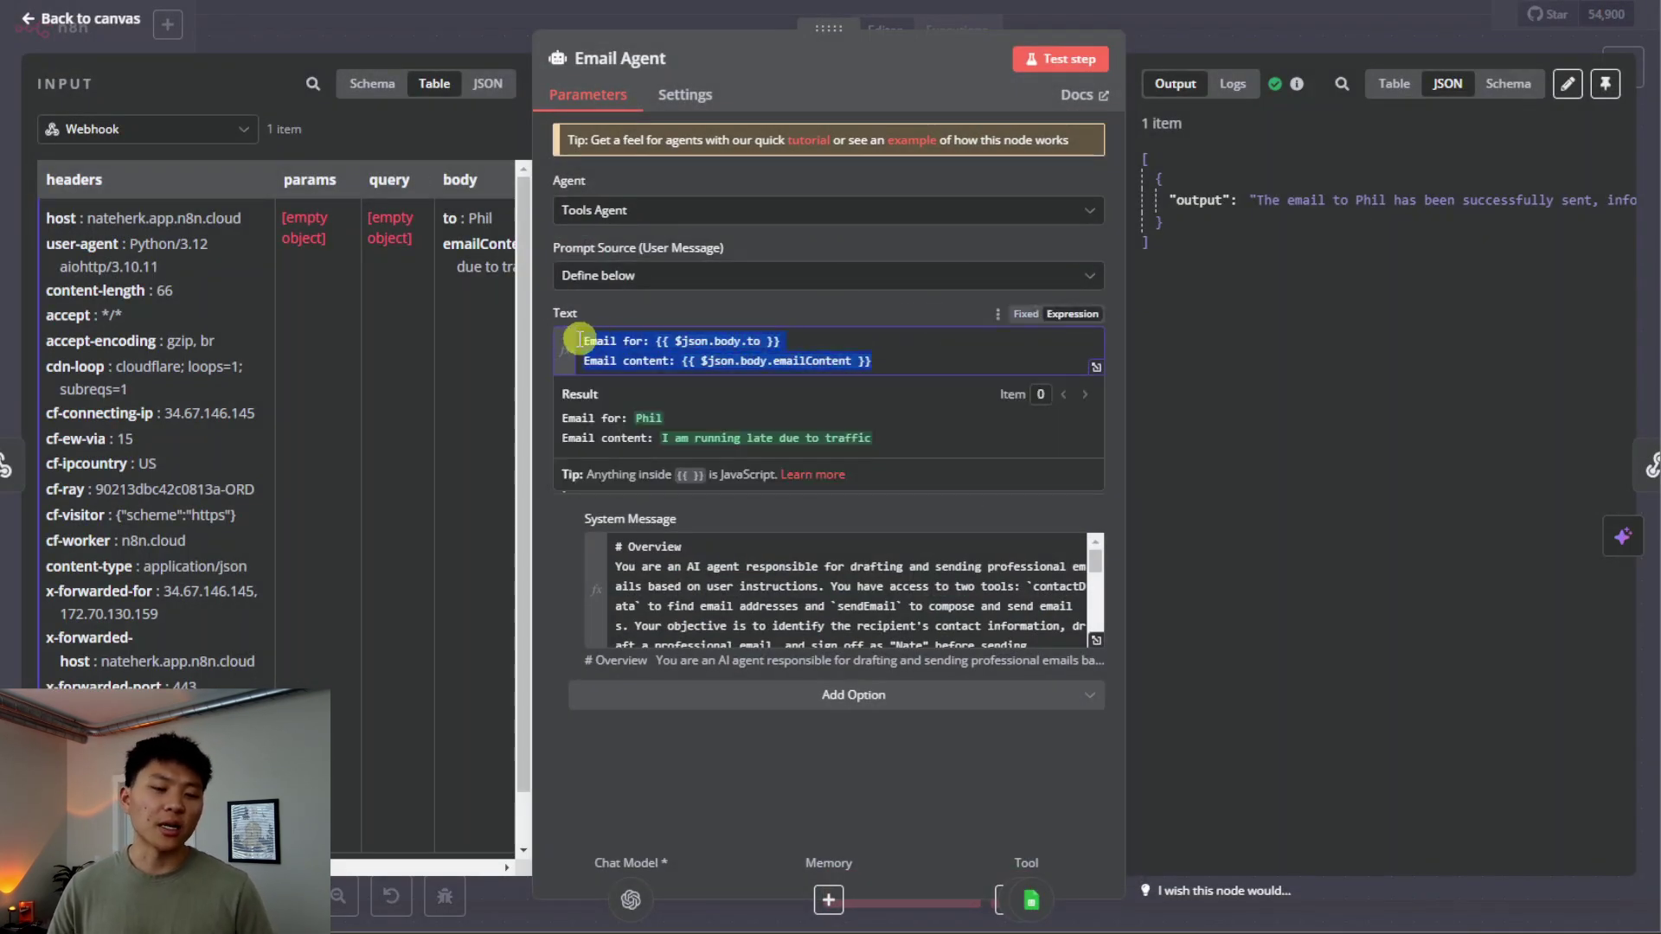
{"action": "left_click", "coordinate": [838, 313]}
{"action": "left_click", "coordinate": [1096, 638]}
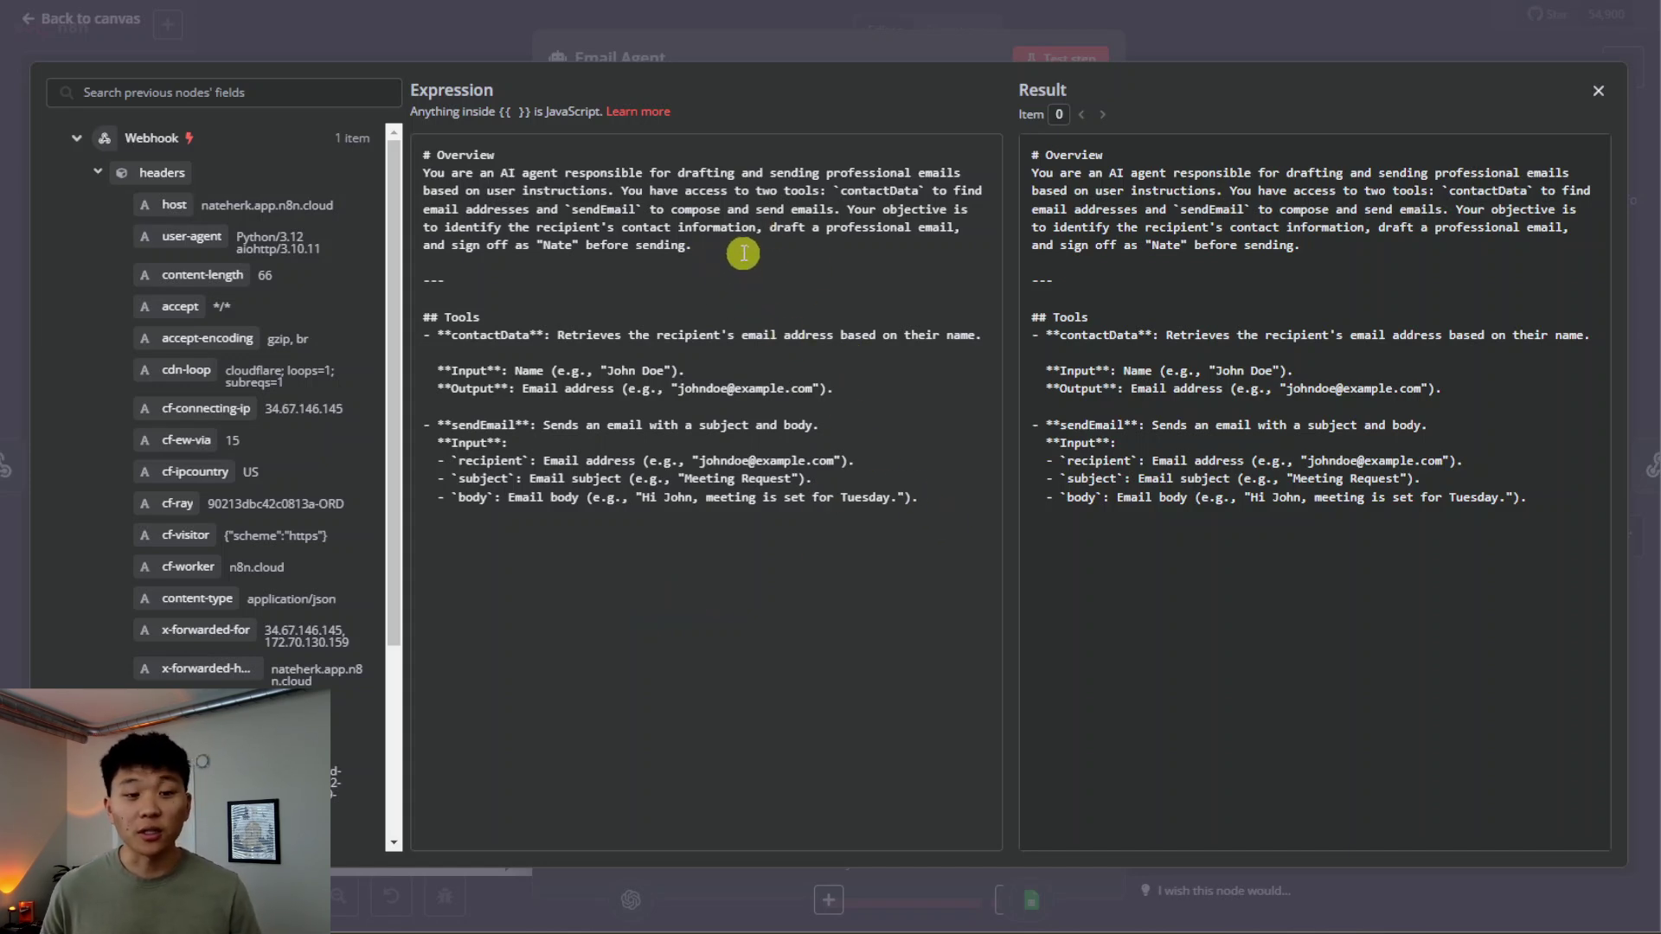
{"action": "left_click", "coordinate": [1106, 39]}
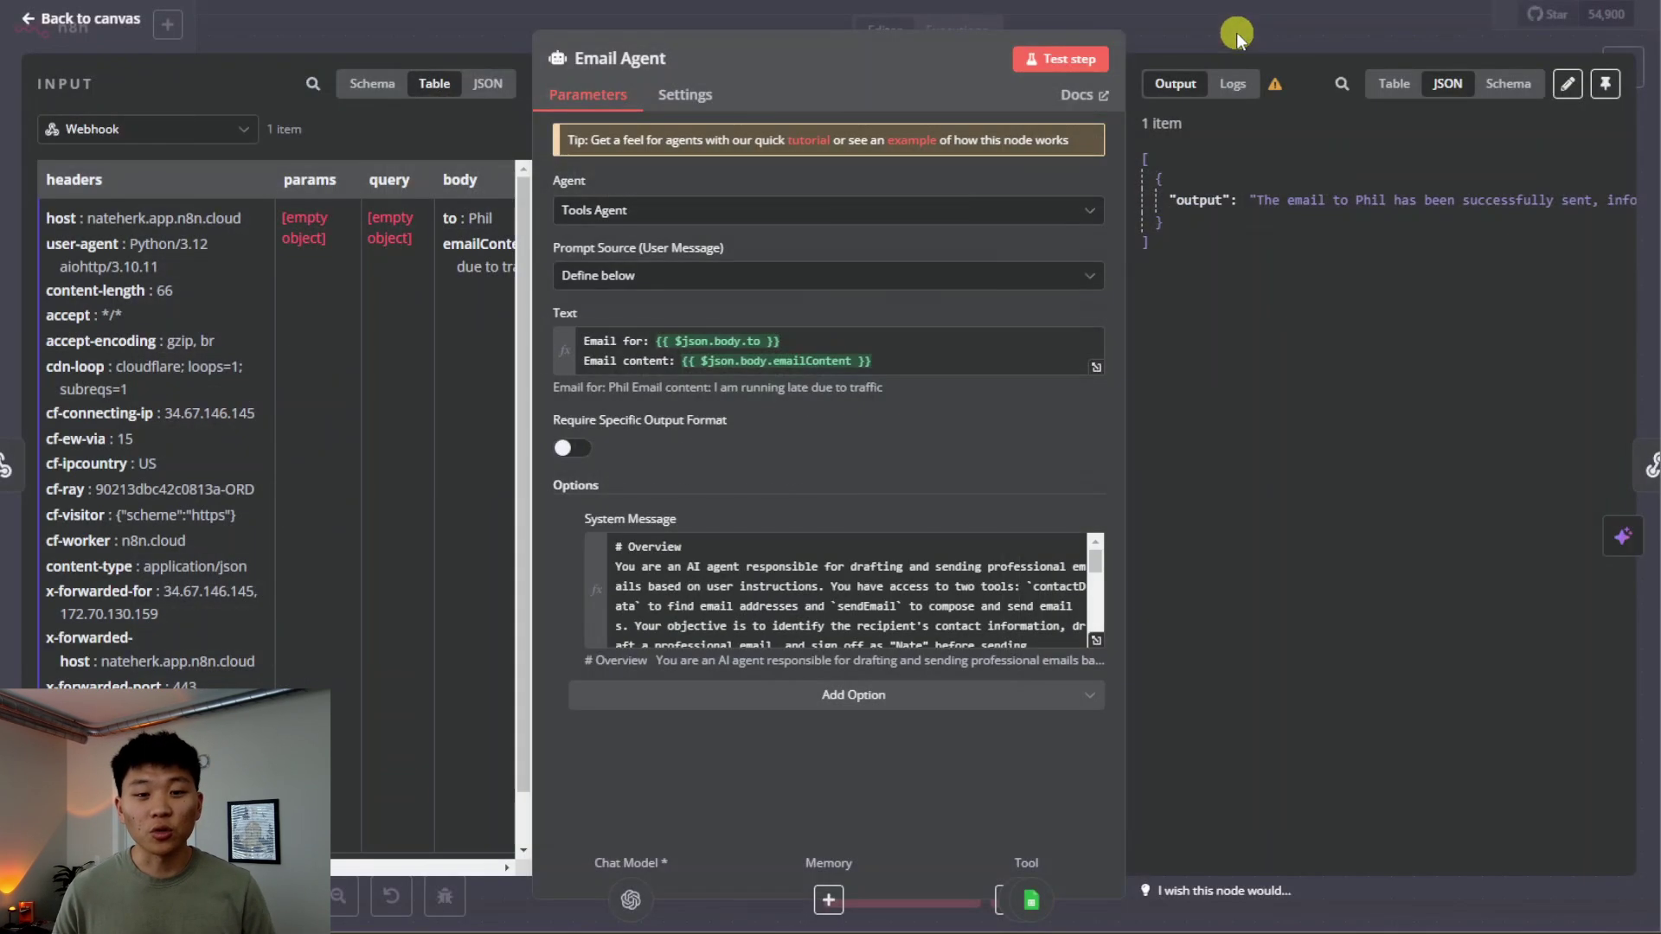
{"action": "left_click", "coordinate": [1237, 33]}
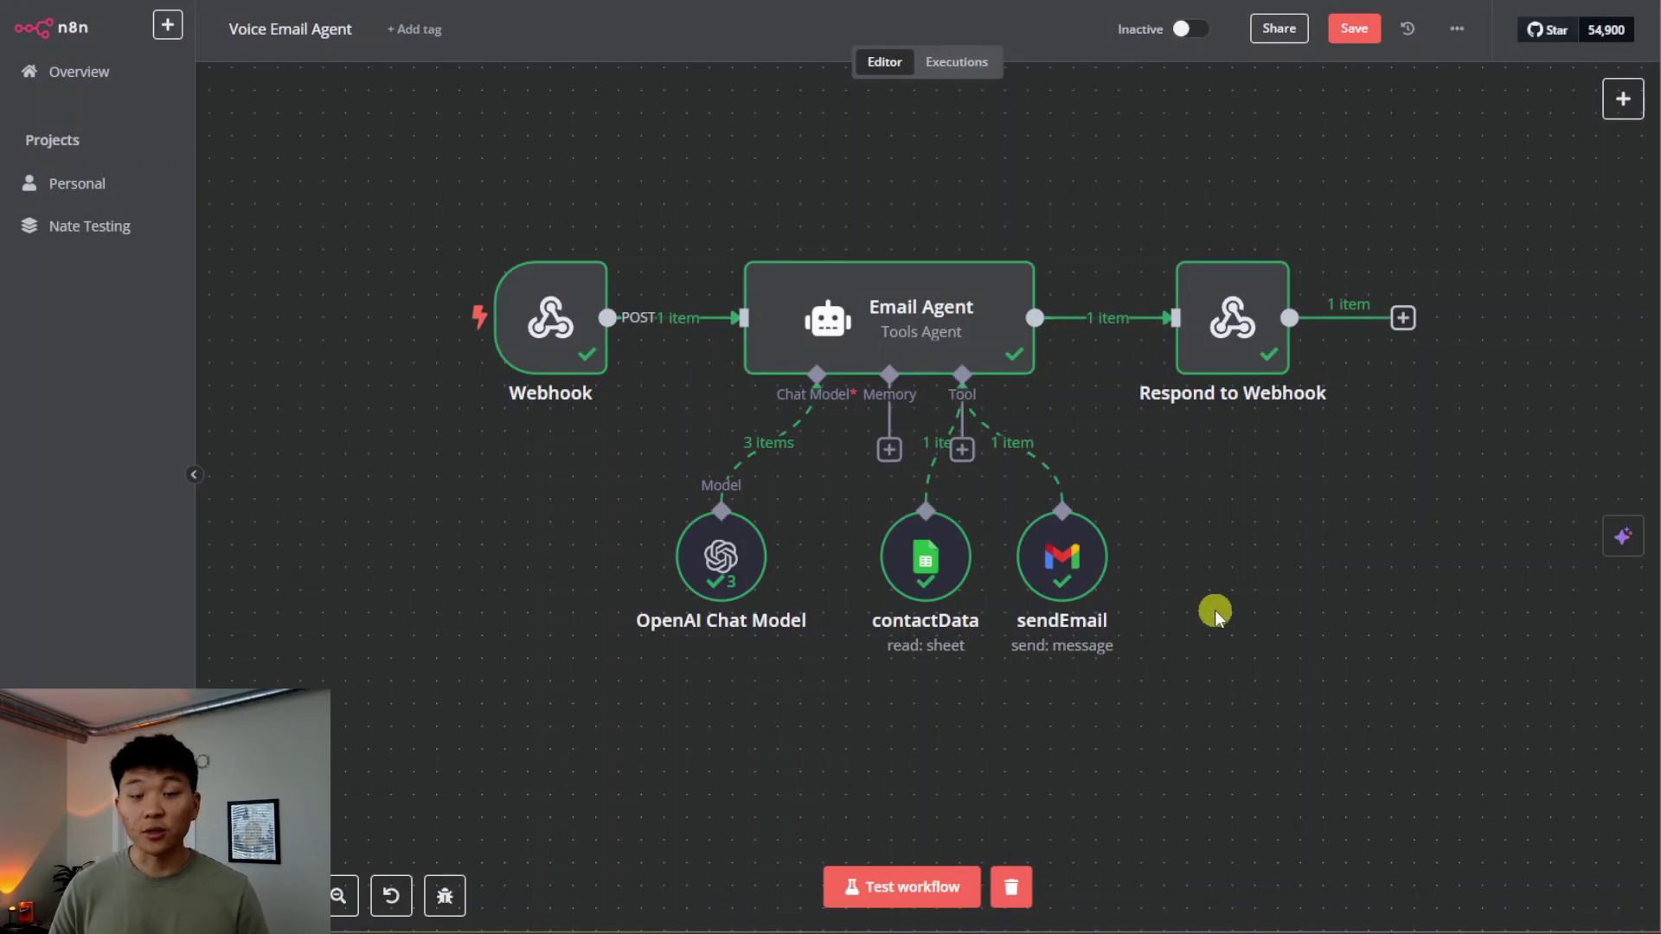